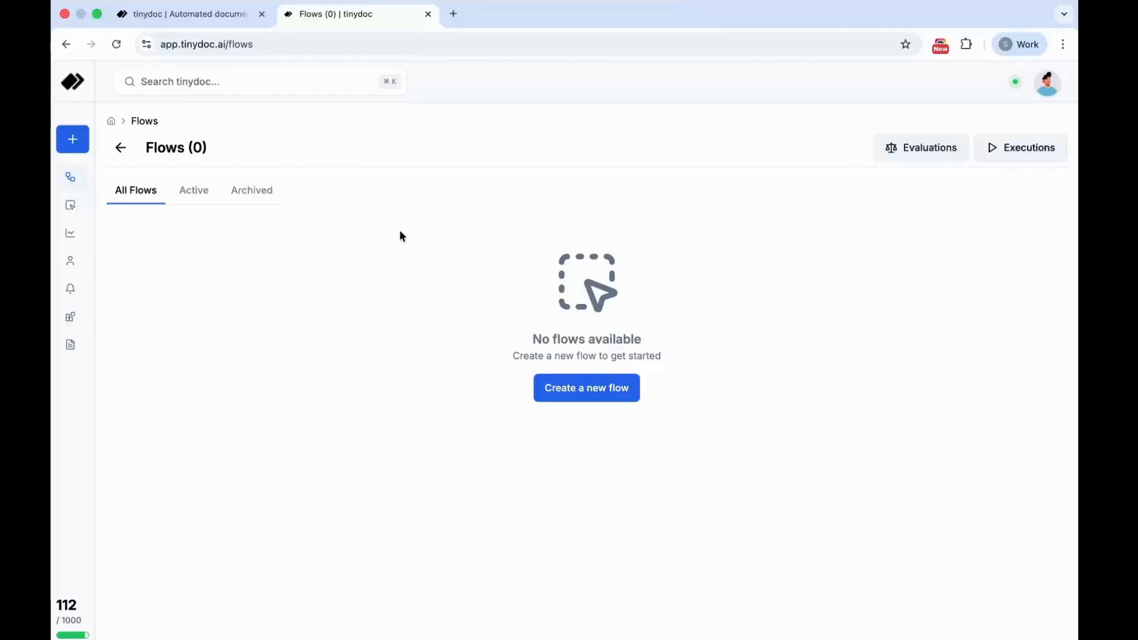
- Create a new Extractor node named "My Extractor - AI" from the node configuration page
mouse_move(68, 218)
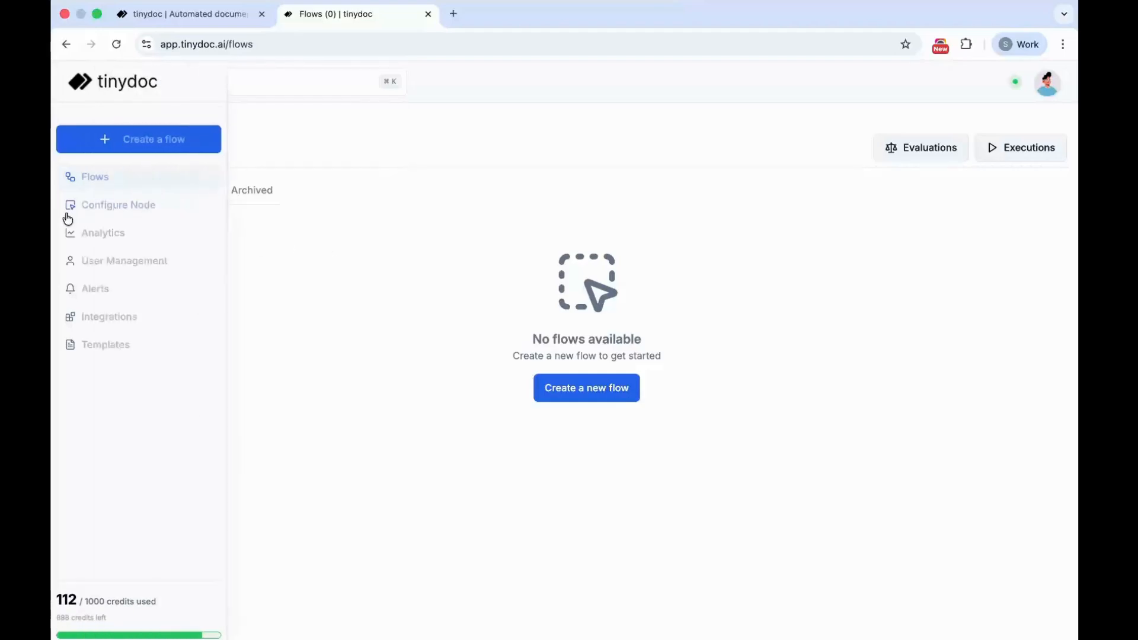
left_click(119, 206)
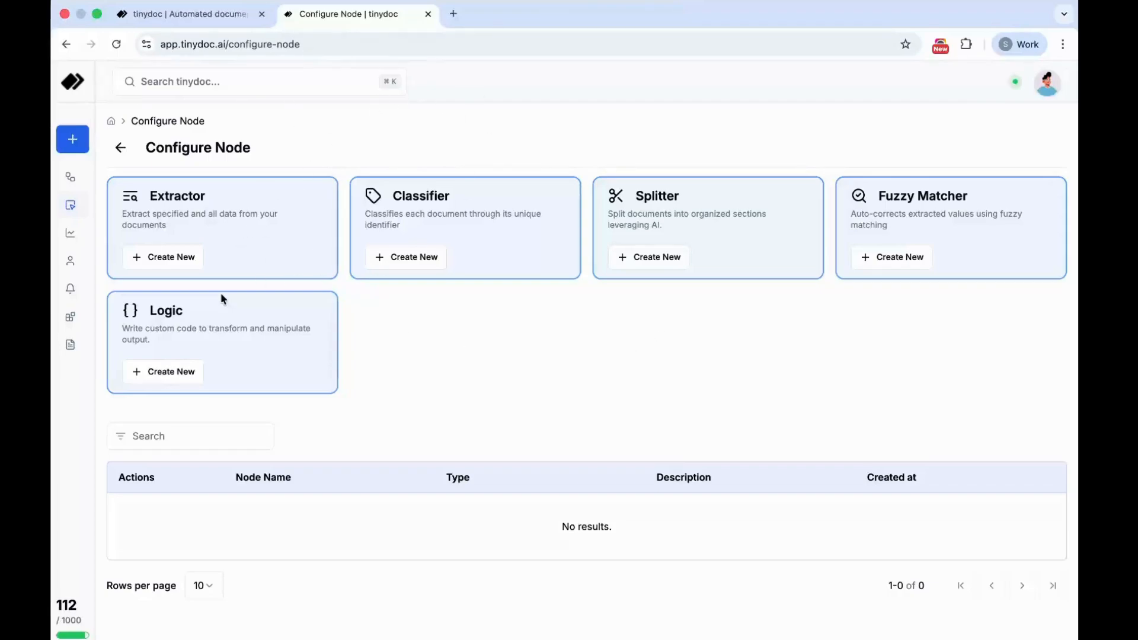
left_click(169, 255)
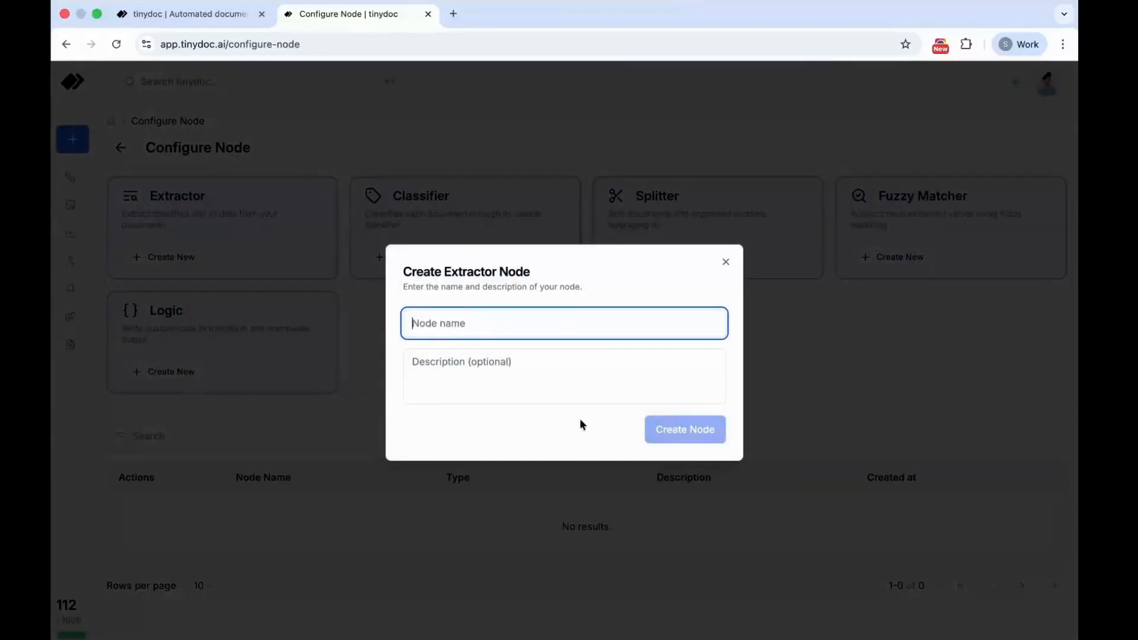
type("My E")
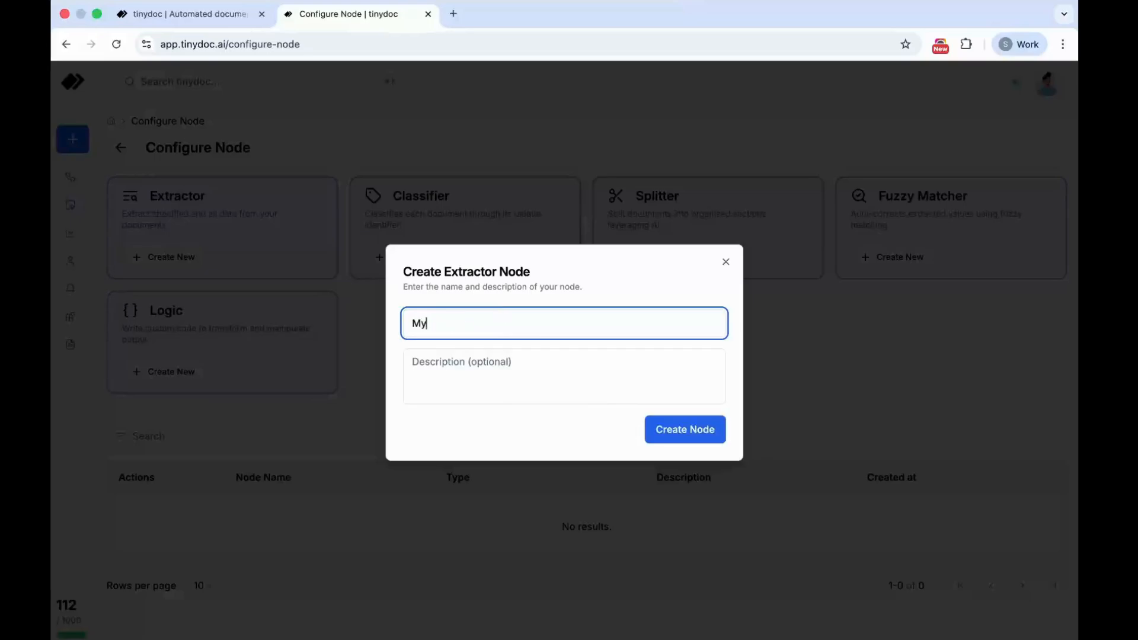
type("xtractor - AI")
left_click(675, 426)
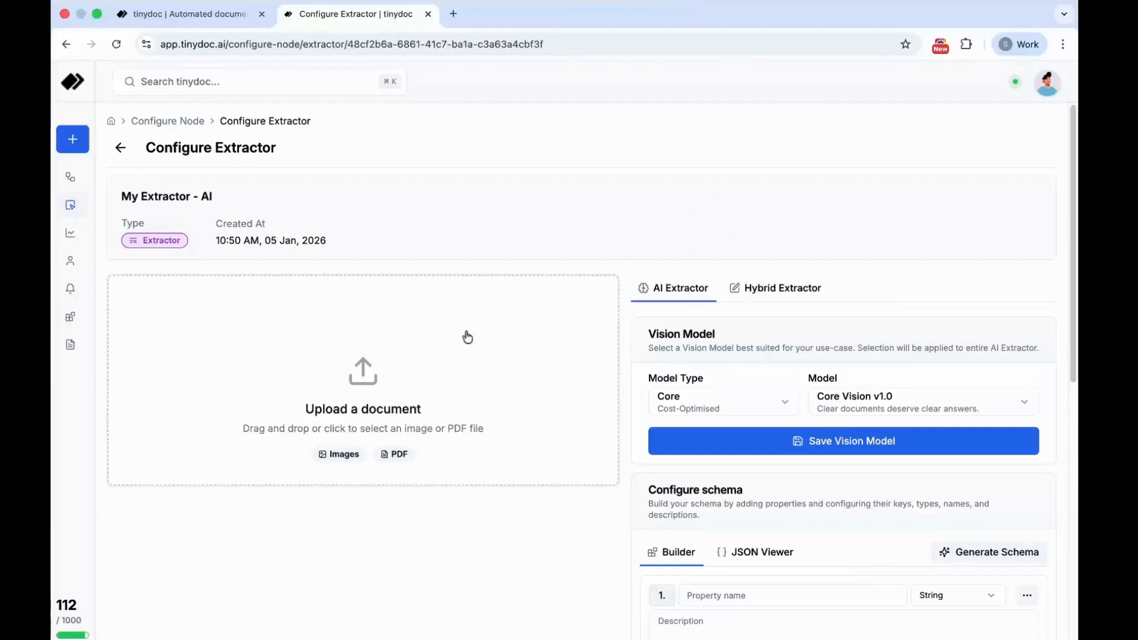
left_click_drag(120, 202, 220, 198)
left_click(241, 200)
left_click(340, 195)
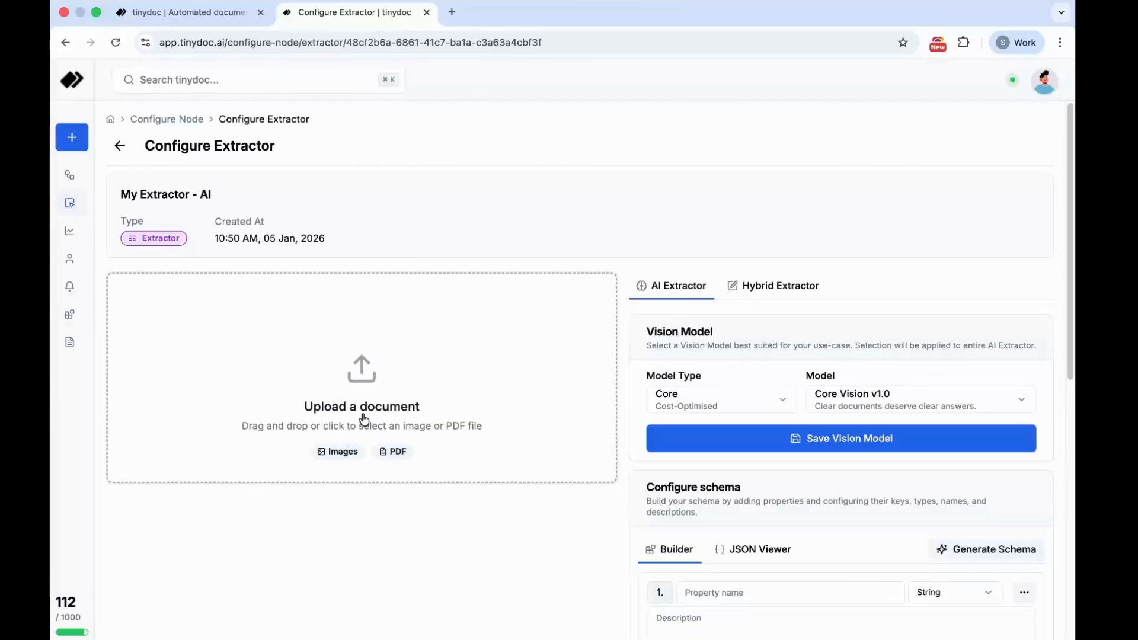
- Upload the scanned PDF starting with 112f62cc from the Scanned PDF Files folder as the extractor's sample document
left_click(387, 408)
left_click(467, 394)
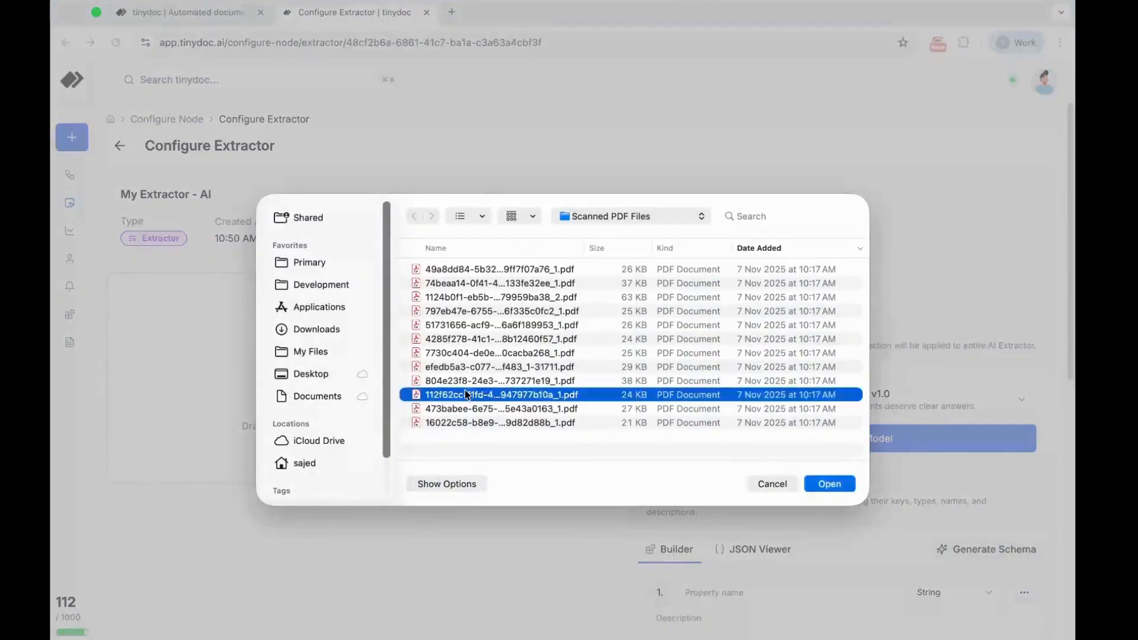
double_click(467, 394)
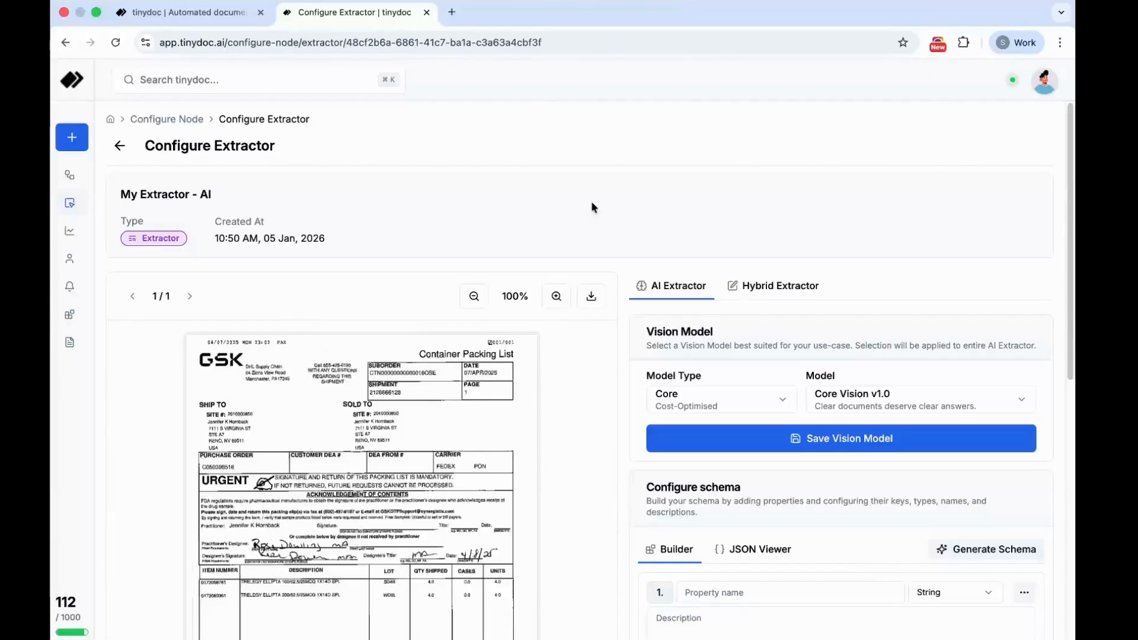
- Examine the uploaded packing list, enlarging its preview to 160% and returning it to 100%
scroll(591, 203, "down", 4)
scroll(592, 203, "down", 2)
scroll(592, 202, "up", 4)
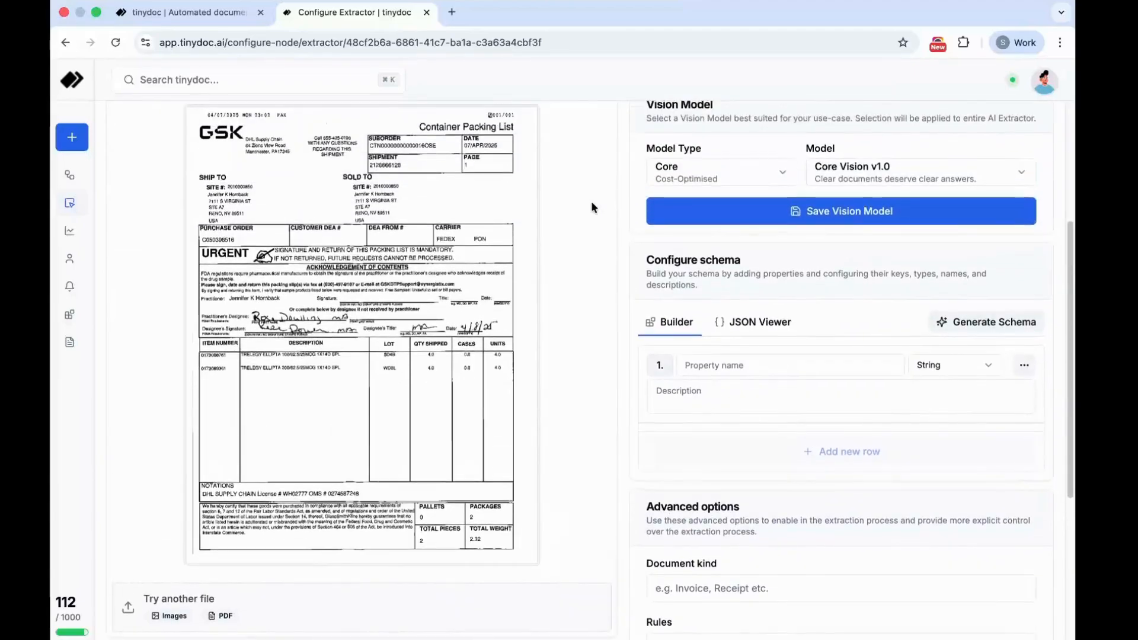
scroll(592, 203, "down", 3)
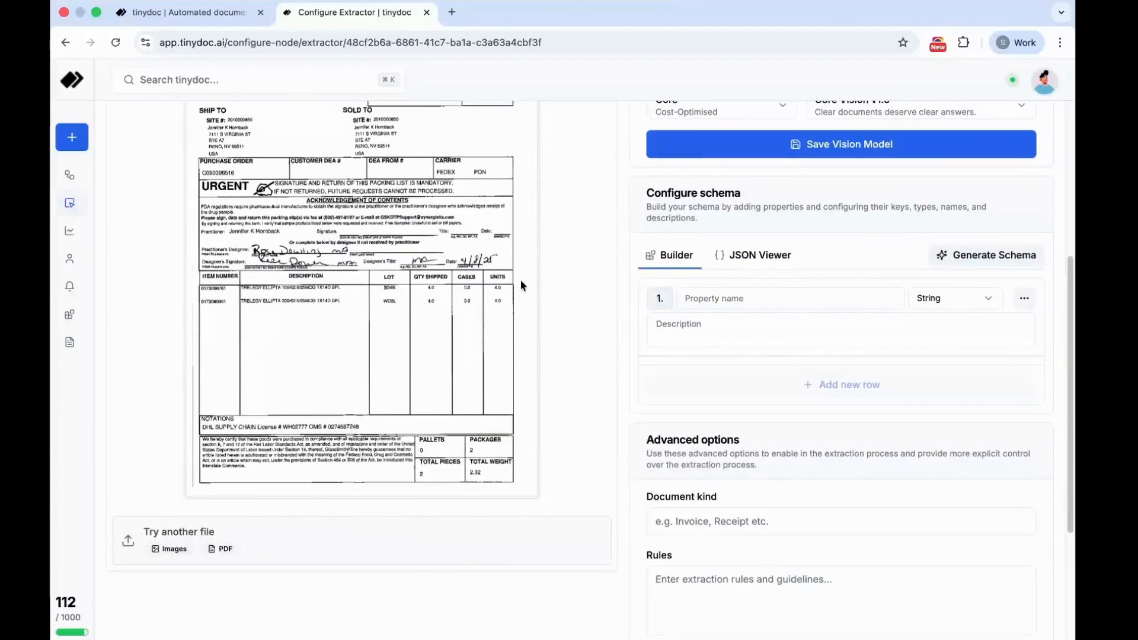
scroll(520, 285, "up", 5)
left_click(555, 249)
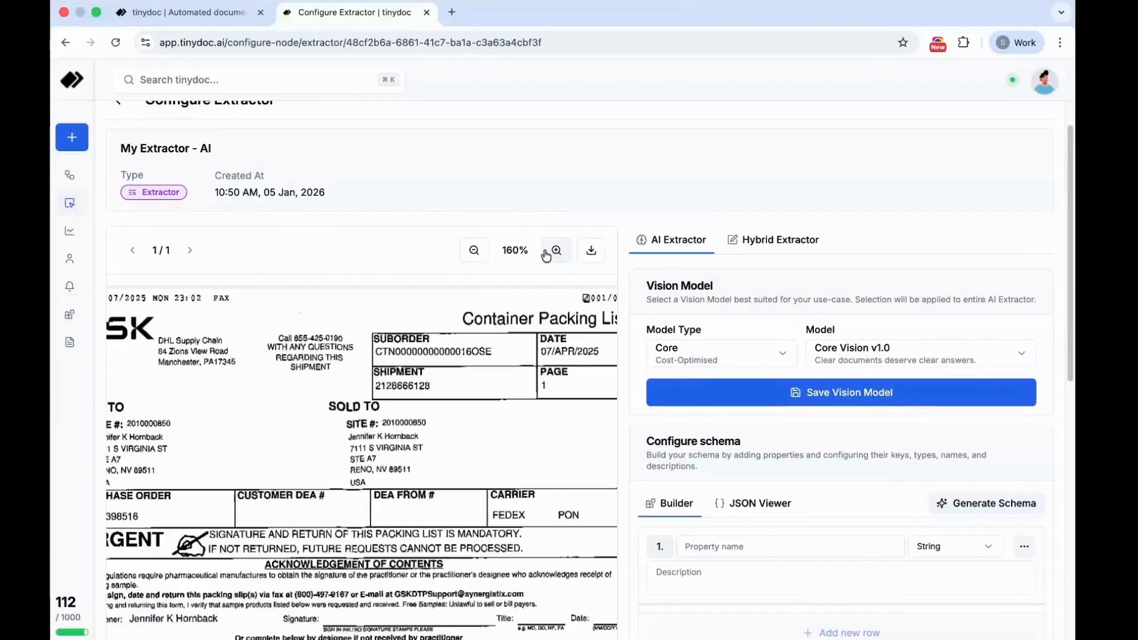
left_click(473, 250)
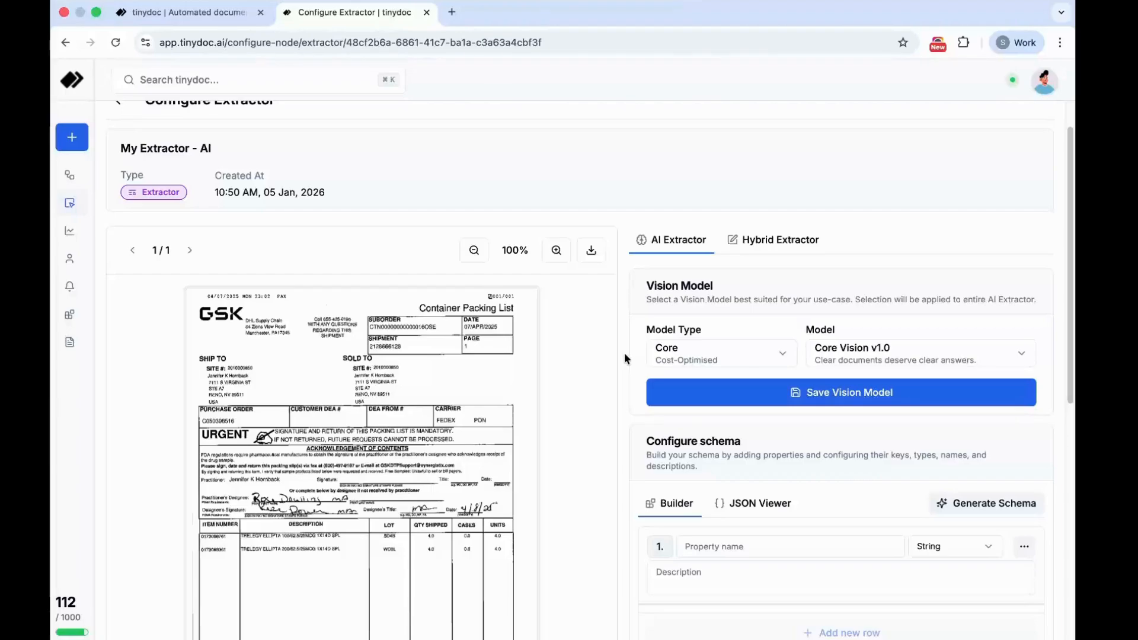
- Try the Prime model type for the vision model and list the models it offers
left_click(707, 352)
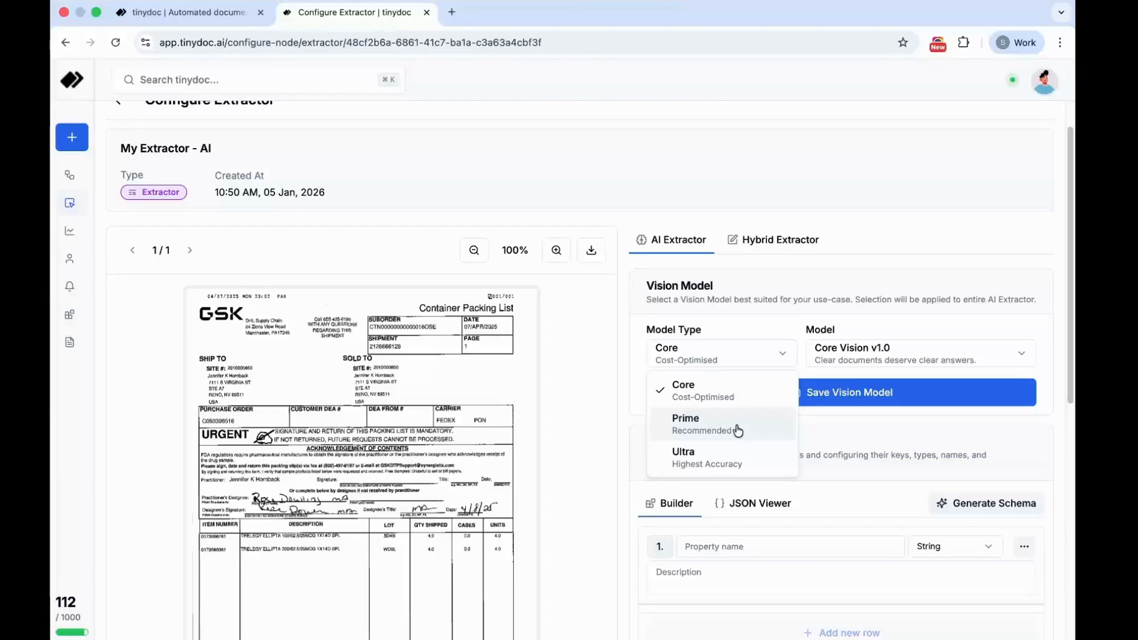
left_click(731, 388)
left_click(693, 350)
left_click(697, 422)
left_click(883, 353)
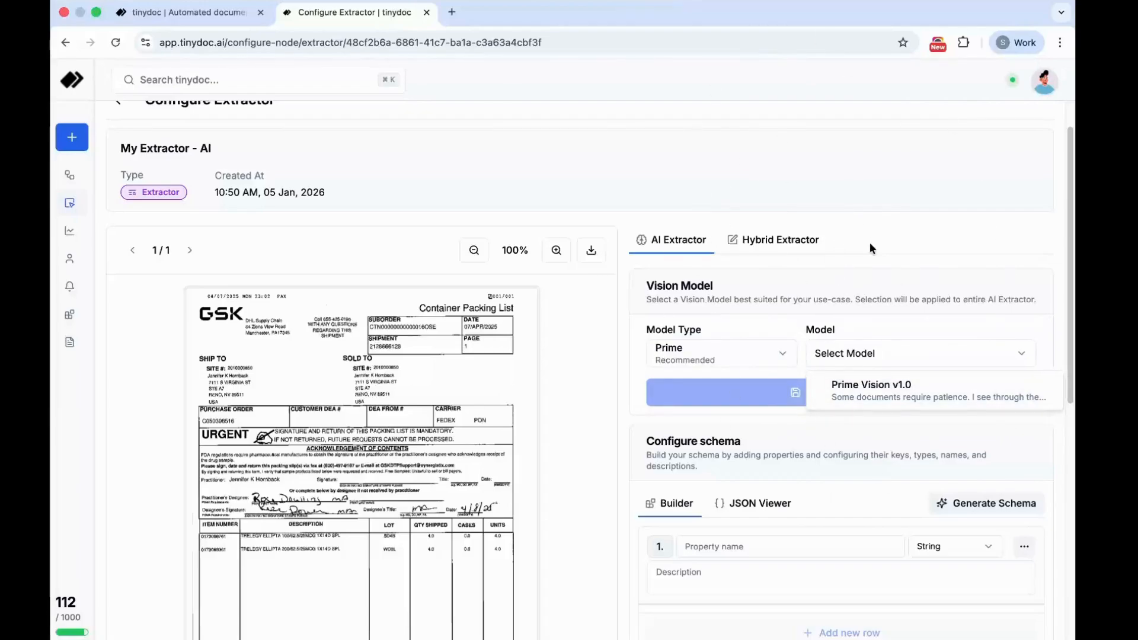
- Set the vision model type to Core and choose the Core Vision v1.0 model
left_click(693, 359)
left_click(699, 364)
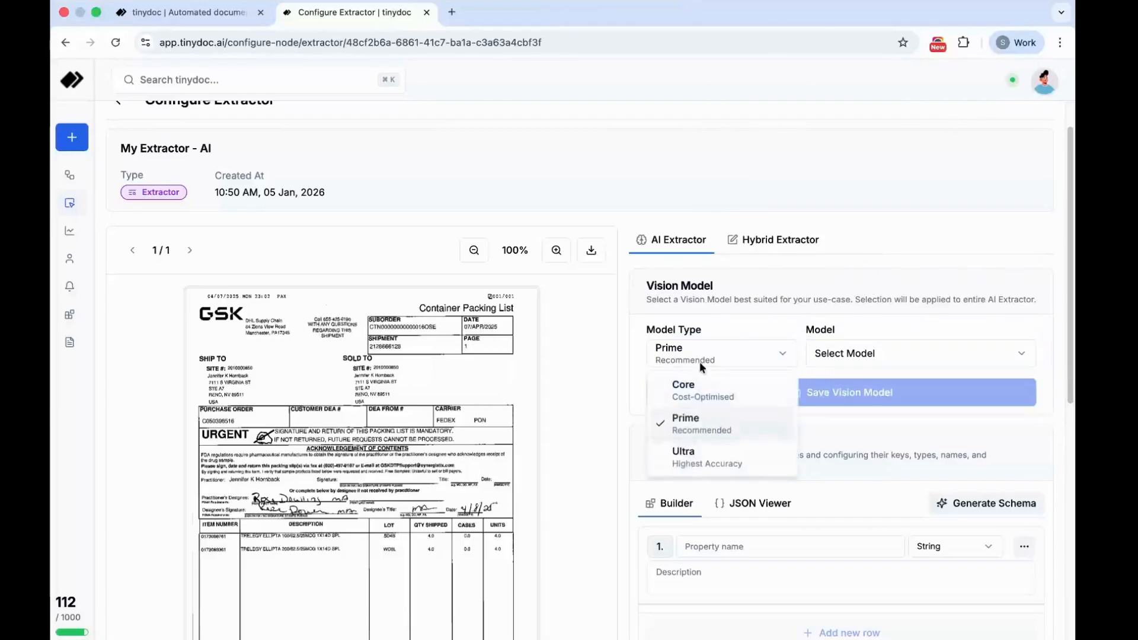
left_click(688, 394)
left_click(857, 354)
left_click(861, 398)
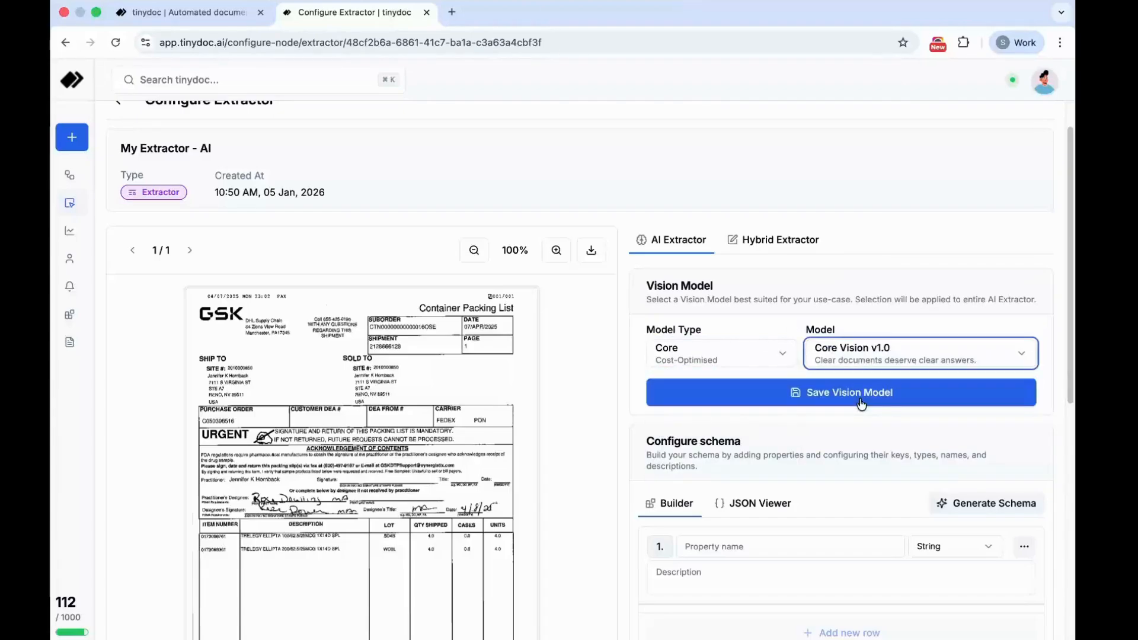
- Examine the schema configuration and advanced options alongside the uploaded packing list
scroll(761, 485, "down", 3)
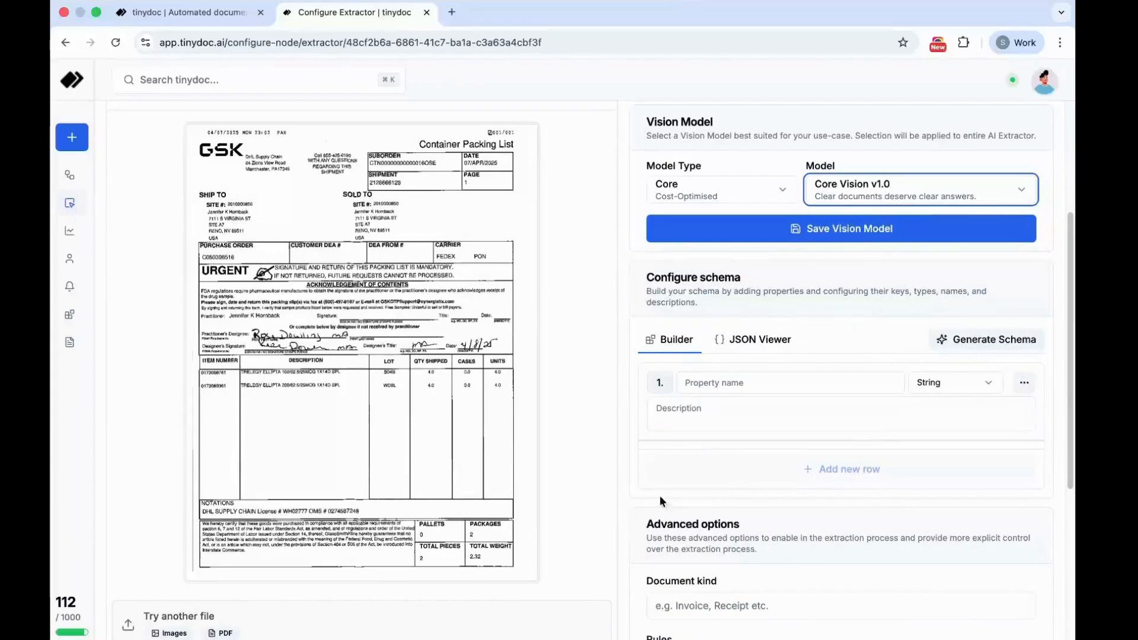
scroll(770, 425, "down", 1)
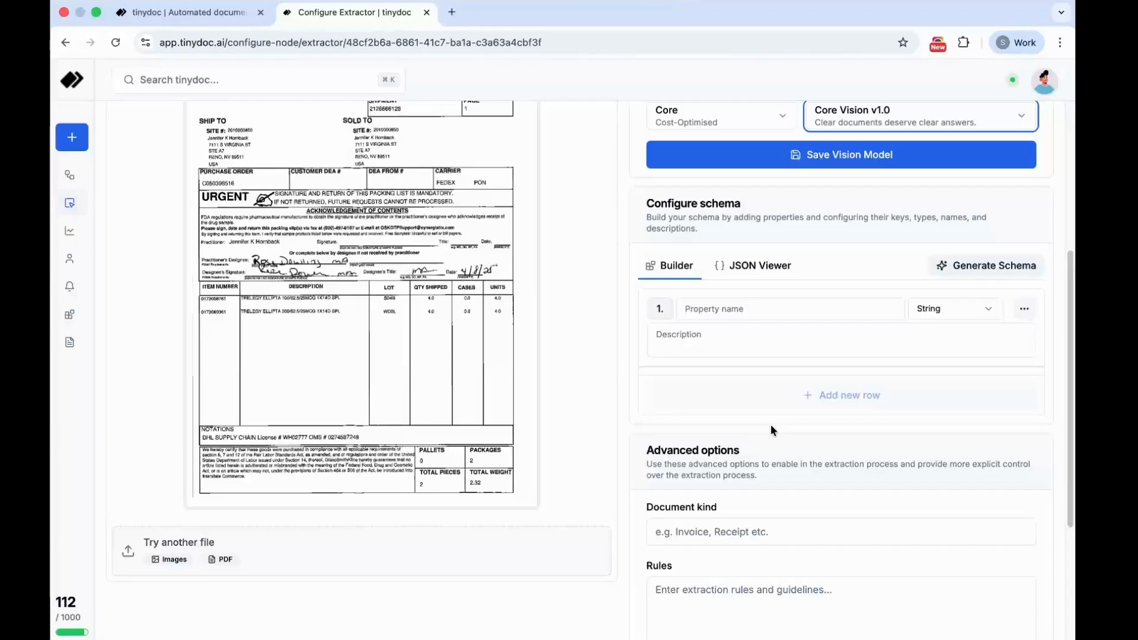
scroll(586, 440, "up", 1)
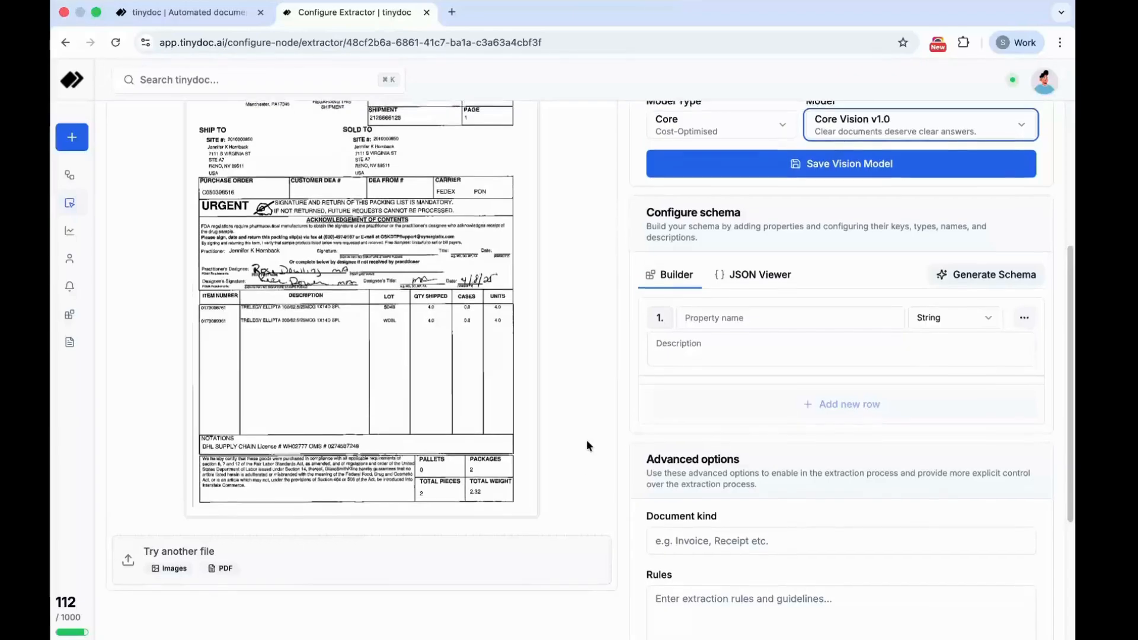
scroll(585, 439, "down", 2)
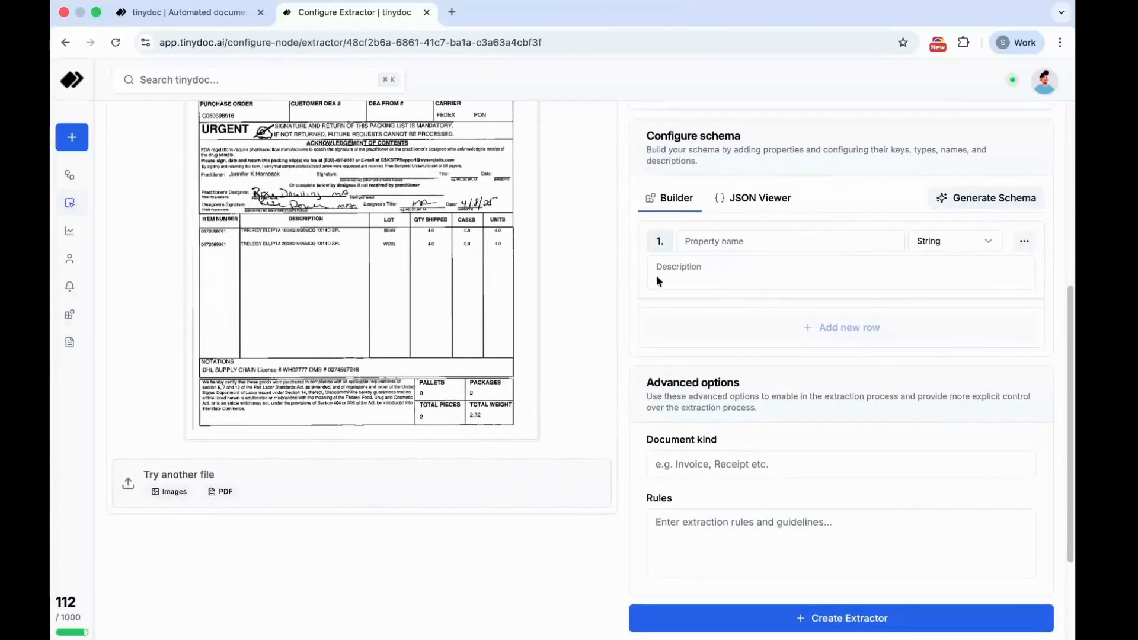
scroll(660, 273, "up", 1)
scroll(689, 378, "up", 1)
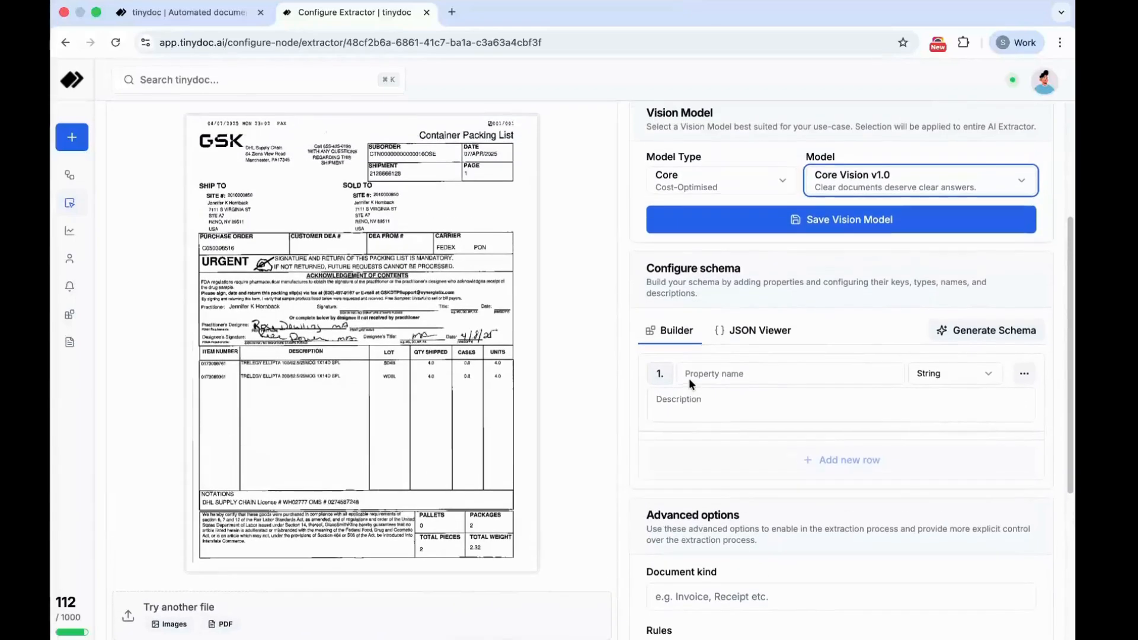
scroll(785, 332, "up", 1)
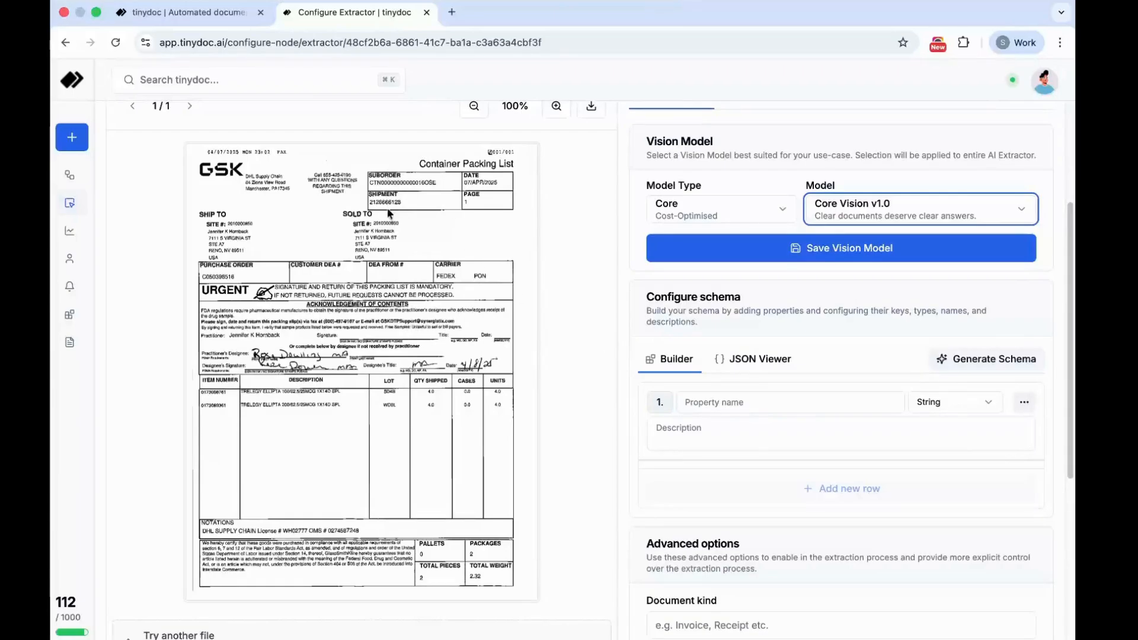
- Open AI schema generation and begin the extraction description with "Generate me a schema for following 2 fields:"
left_click(981, 362)
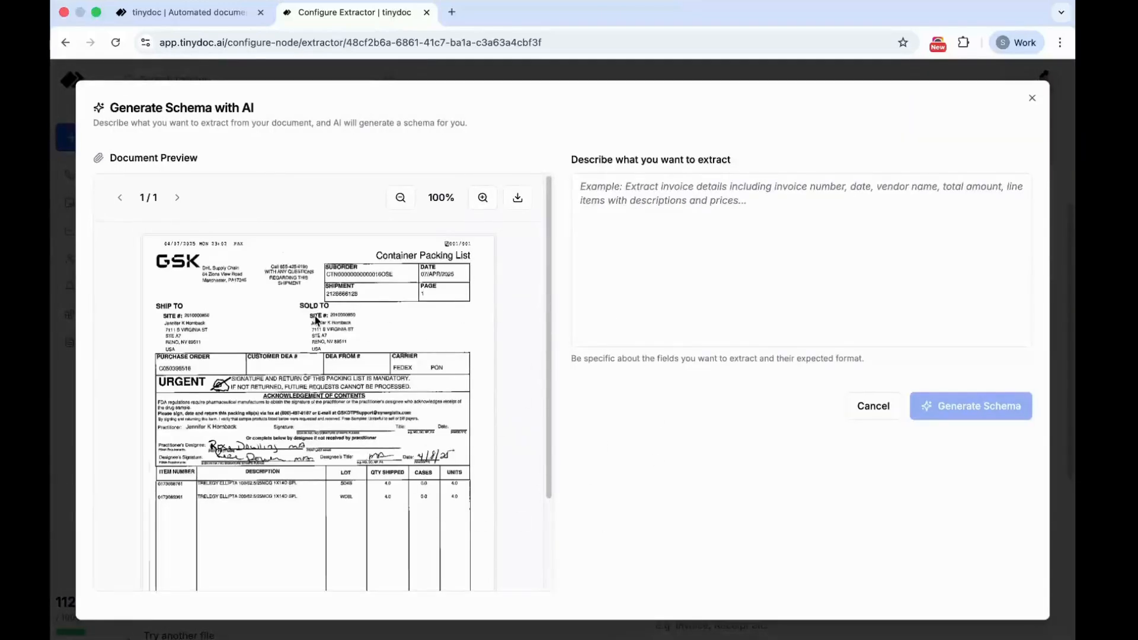
scroll(317, 323, "down", 2)
scroll(394, 326, "up", 2)
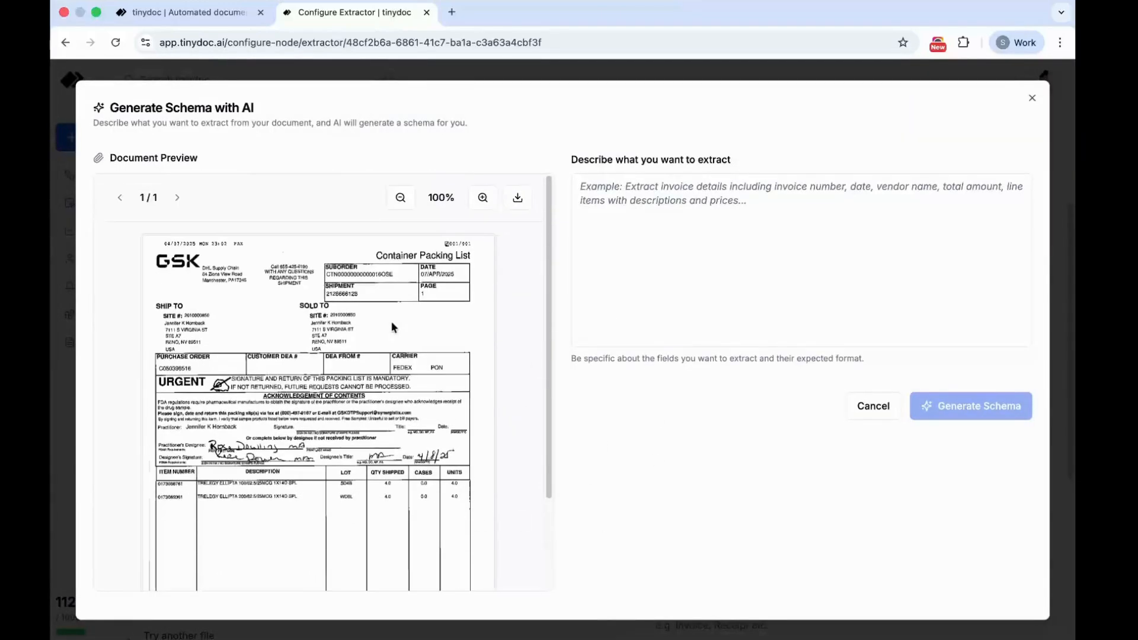
left_click(723, 220)
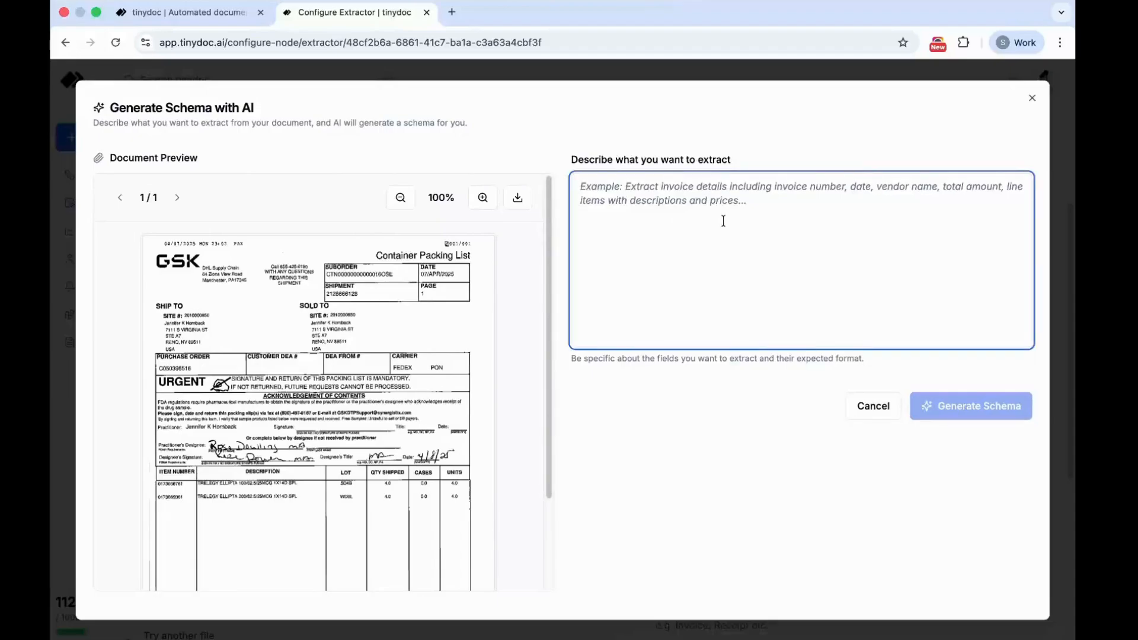
type("Generate me a s")
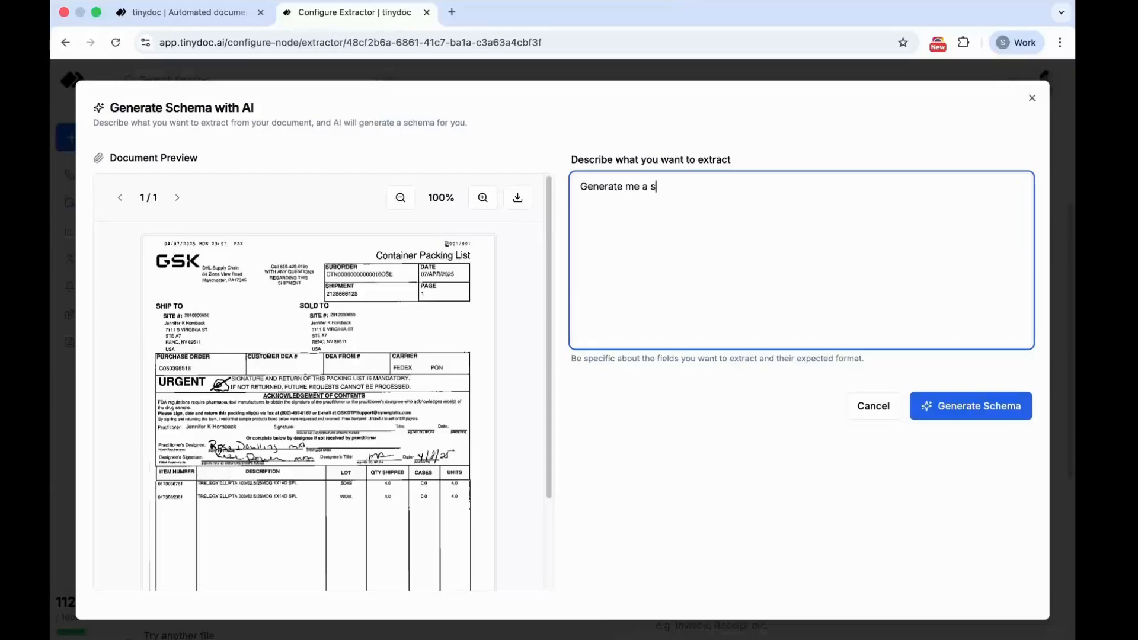
type("chema for gol")
key("BackSpace")
key("BackSpace")
key("BackSpace")
type("following 2")
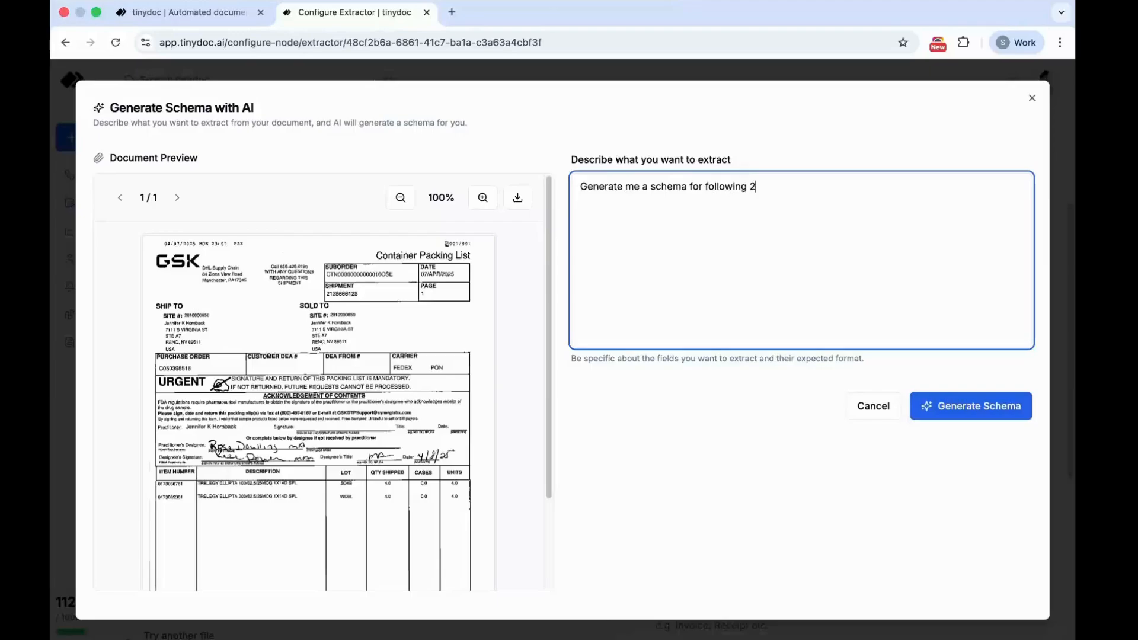
type(" fields:")
- List "1. SUBORDER" and "2. SHIPMENT" as the fields in the description and generate the schema
key("Return")
type("1. Su")
key("BackSpace")
type("UBORDER")
key("Return")
type("2.")
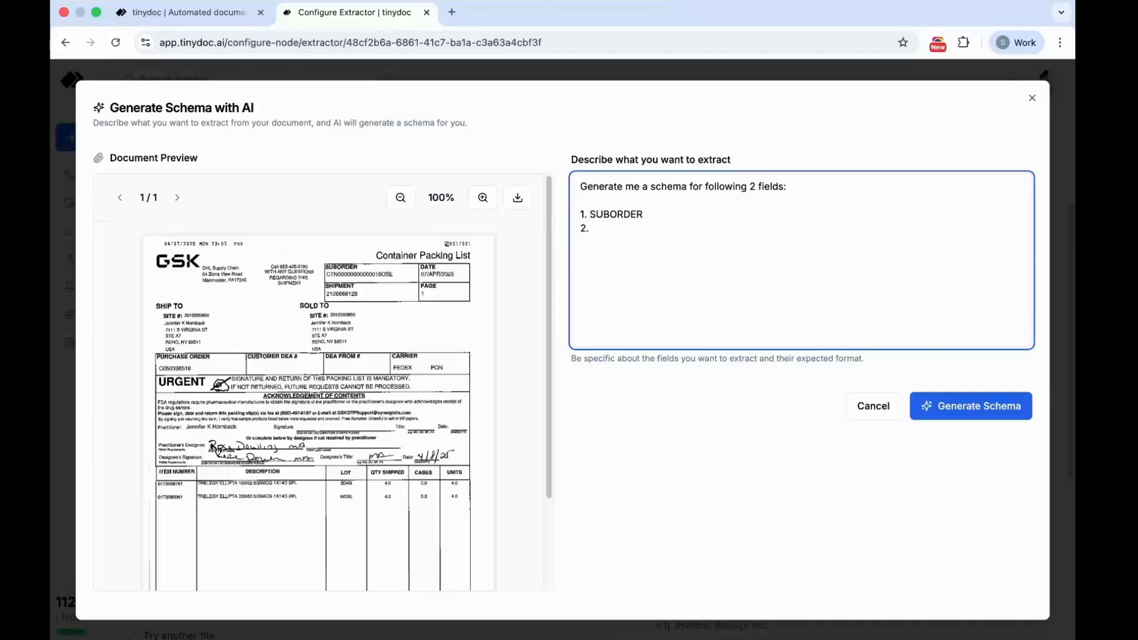
type(" SHIPMENT")
left_click(968, 415)
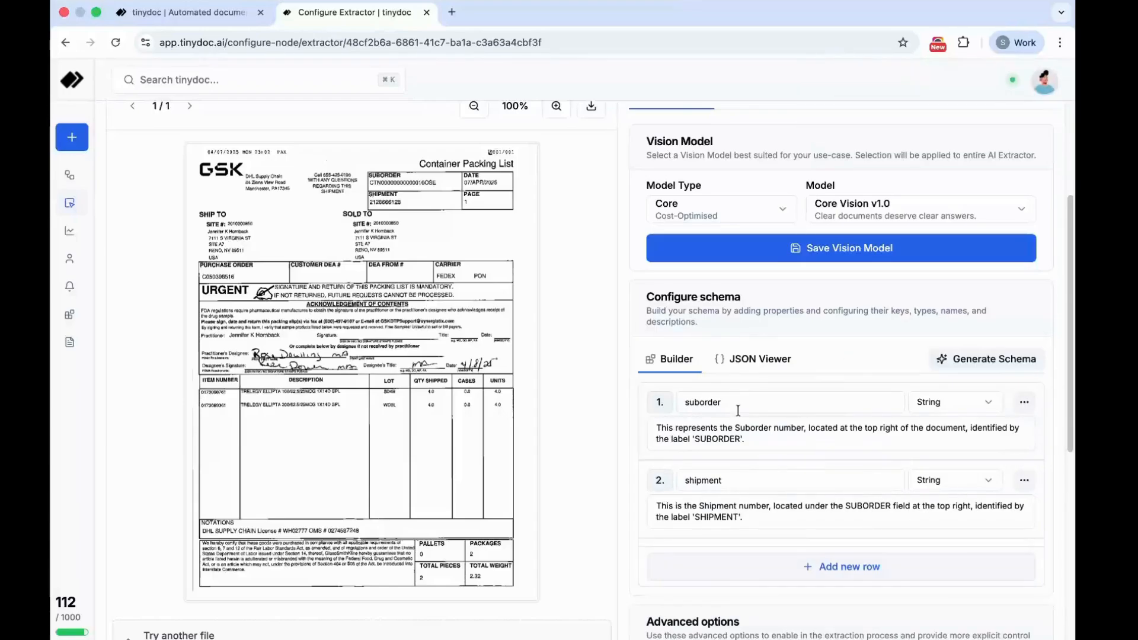
- Review the generated schema properties and set the shipment property's data type to Number
scroll(737, 407, "down", 1)
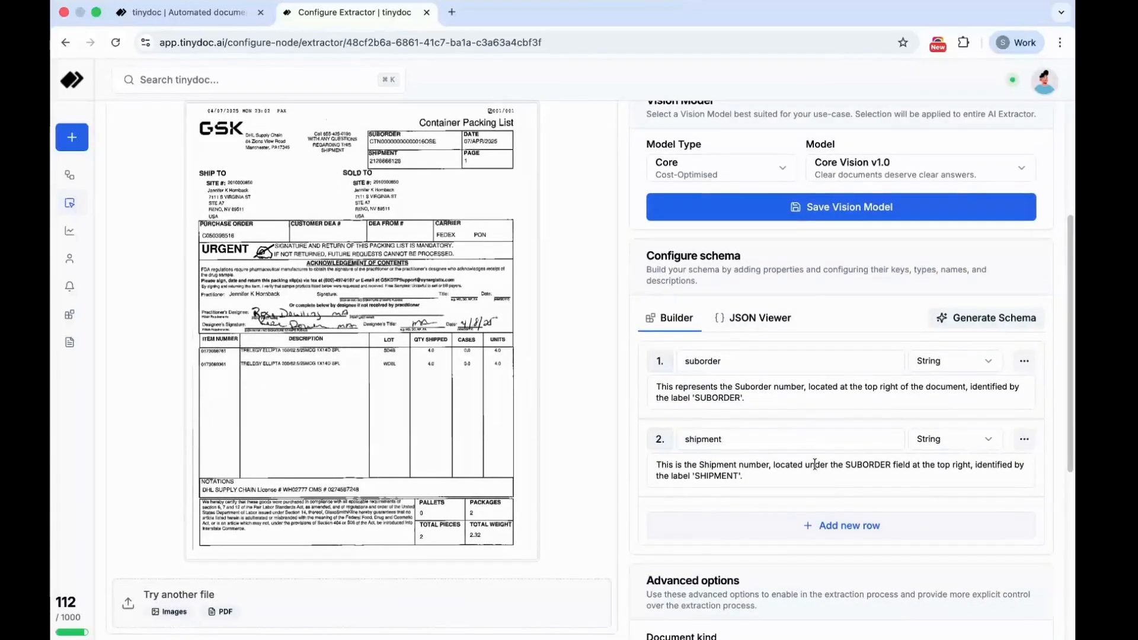
scroll(821, 456, "down", 1)
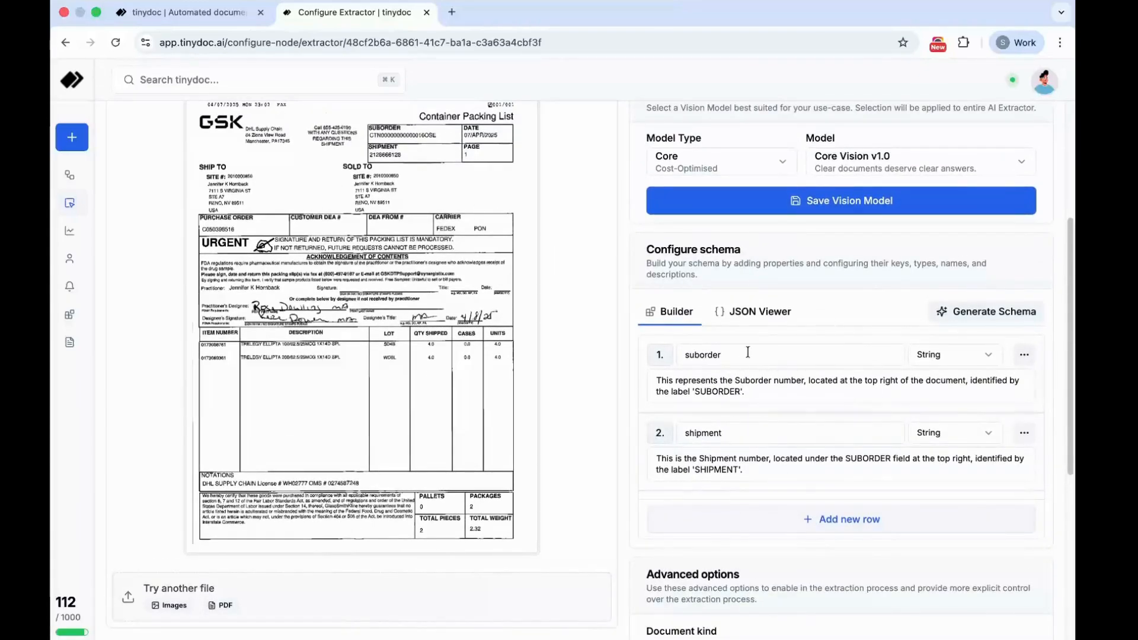
double_click(713, 346)
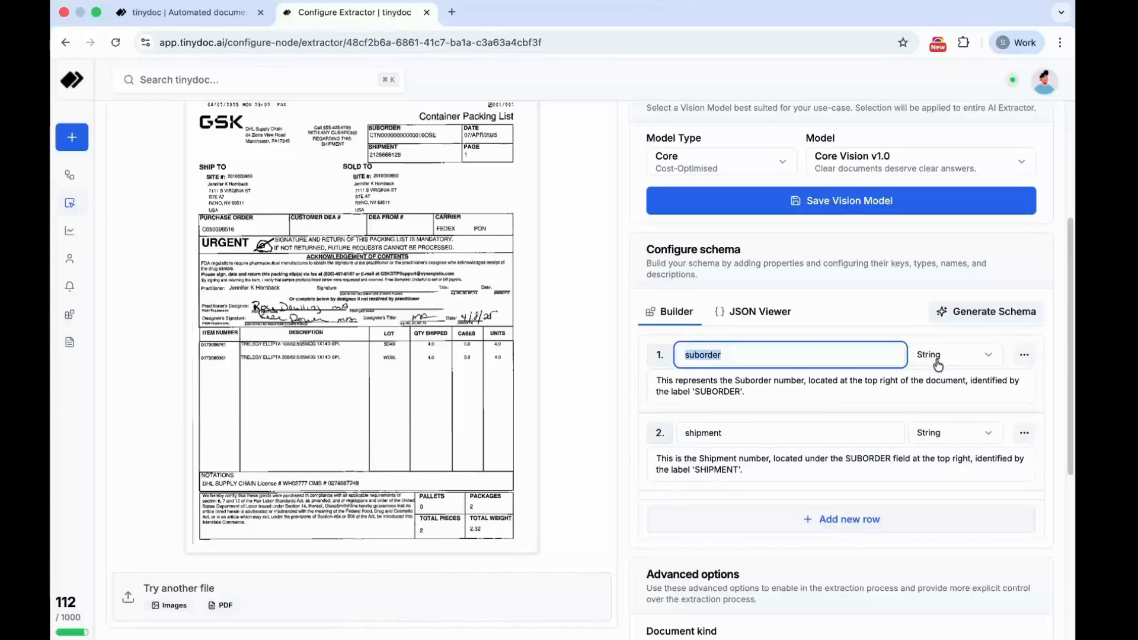
left_click(845, 435)
left_click(975, 439)
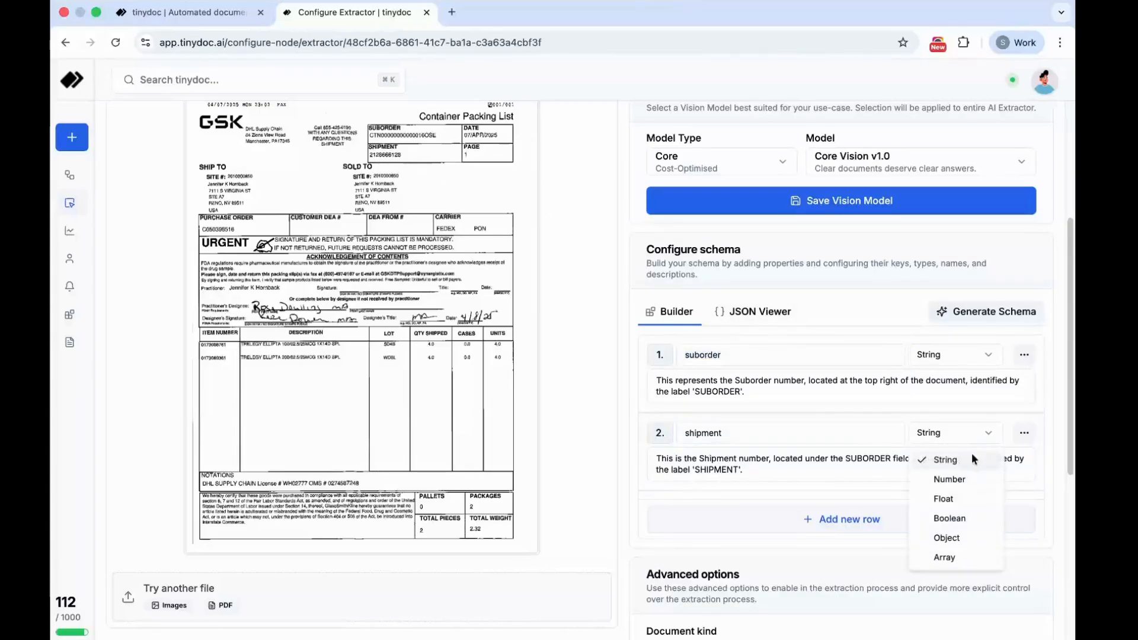
left_click(950, 481)
- Add a third schema property named item_number and set its data type to Array
scroll(741, 468, "down", 2)
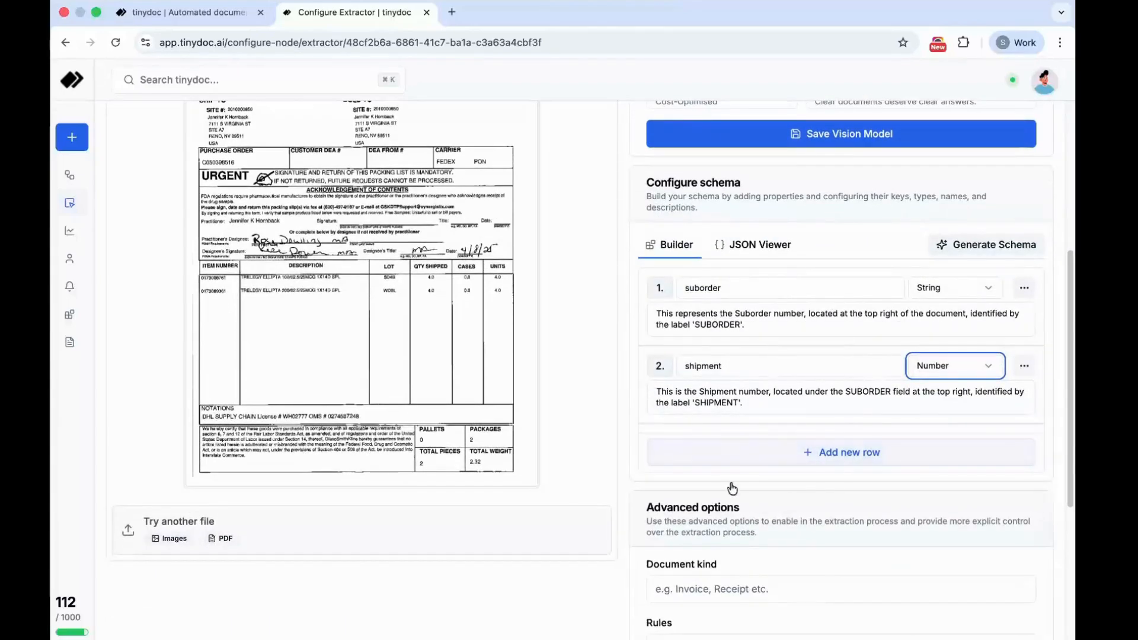
left_click(811, 454)
left_click(811, 454)
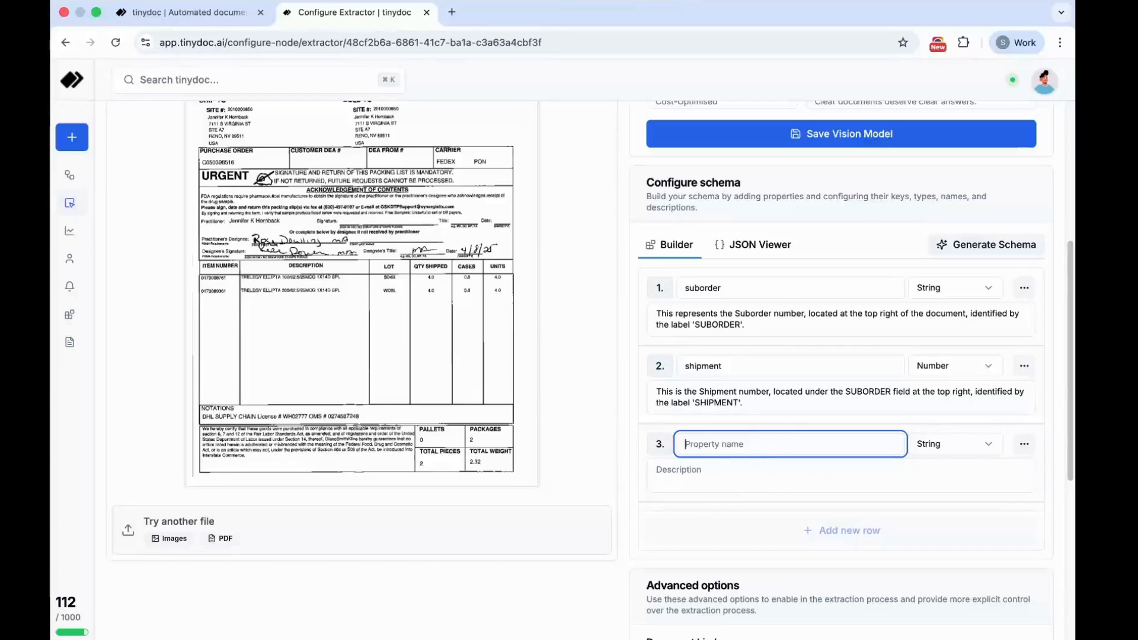
type("item_number")
left_click(942, 446)
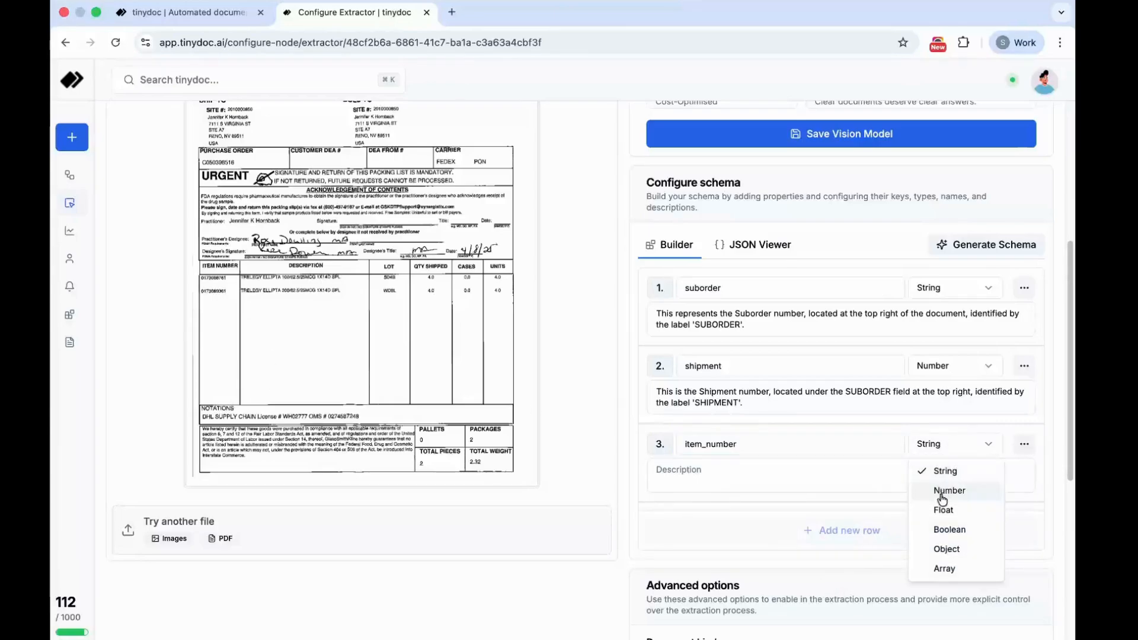
left_click(944, 568)
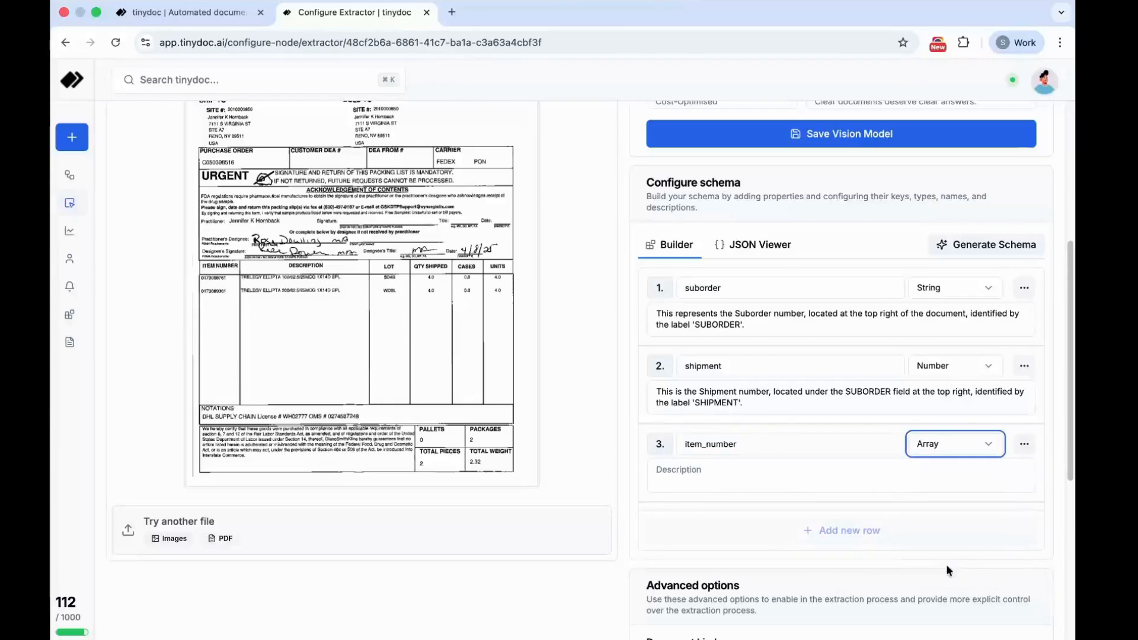
- Describe the item_number property as "In the table, under the column name ITEM NUMBER. It is numeric."
left_click(693, 482)
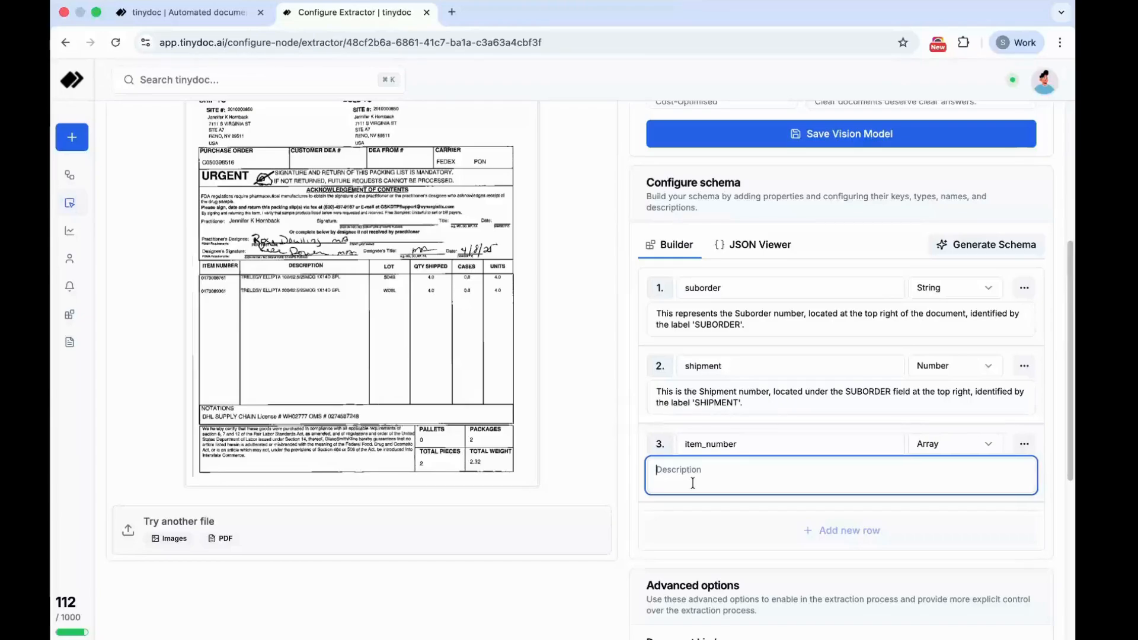
type("In the table, under the column na")
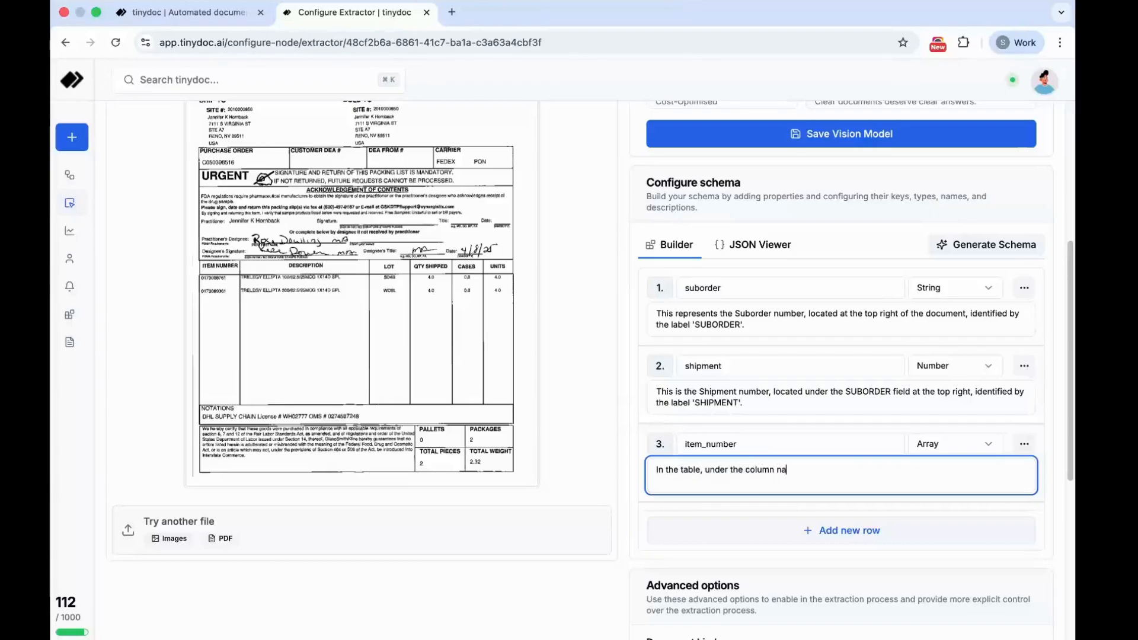
type("me ITEM NUMBER. It is numeric")
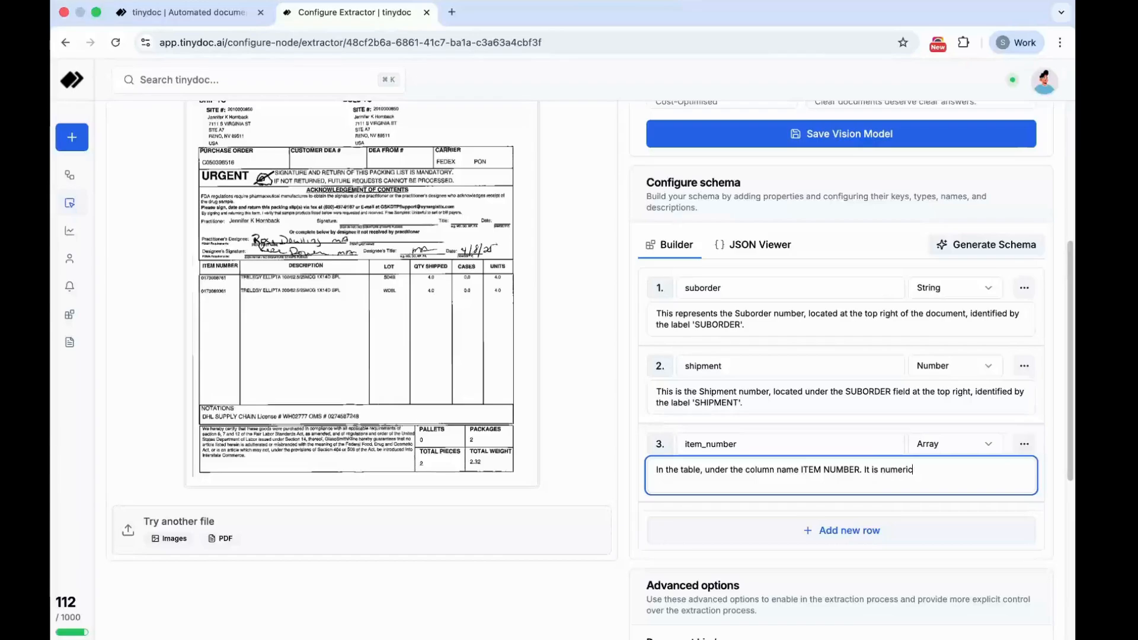
type(".")
- Add a fourth schema property named medicine_name
left_click(863, 529)
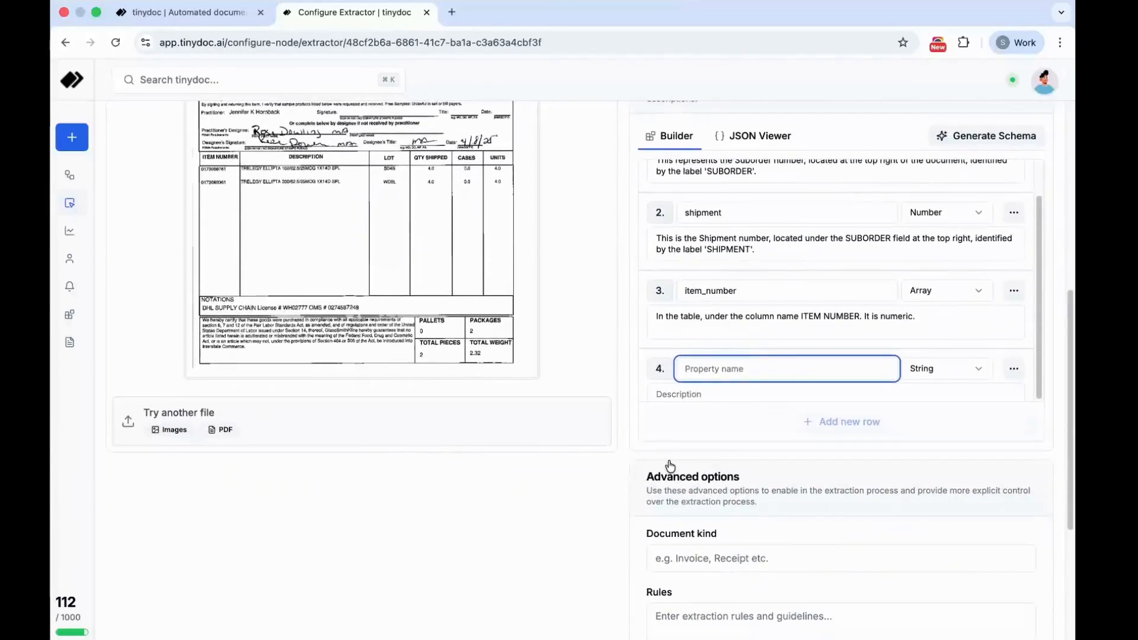
type("medic")
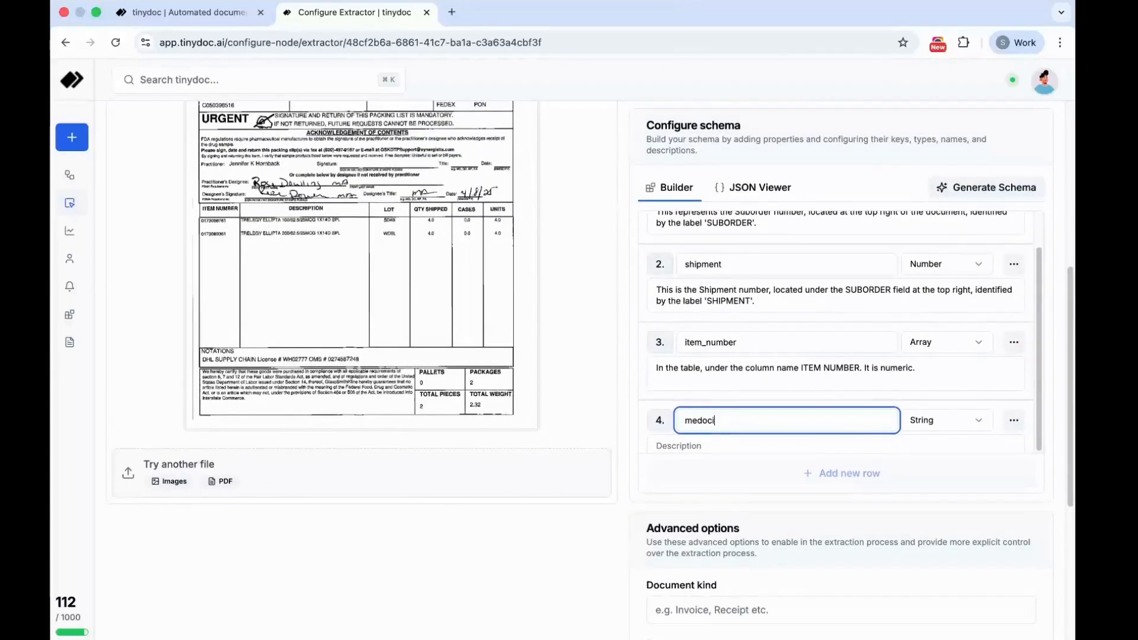
key("BackSpace")
key("BackSpace")
type("icn")
key("BackSpace")
type("ine_name")
key("Tab")
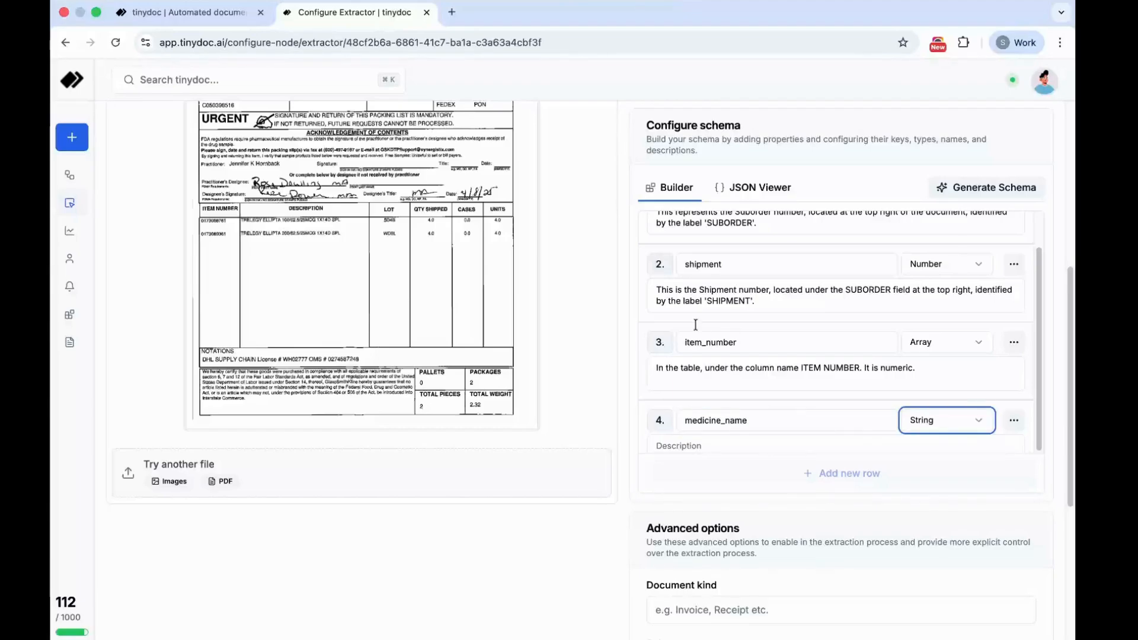
- Describe the medicine_name property as "In the table, under the column name DESCRIPTION"
scroll(810, 386, "down", 1)
left_click(676, 427)
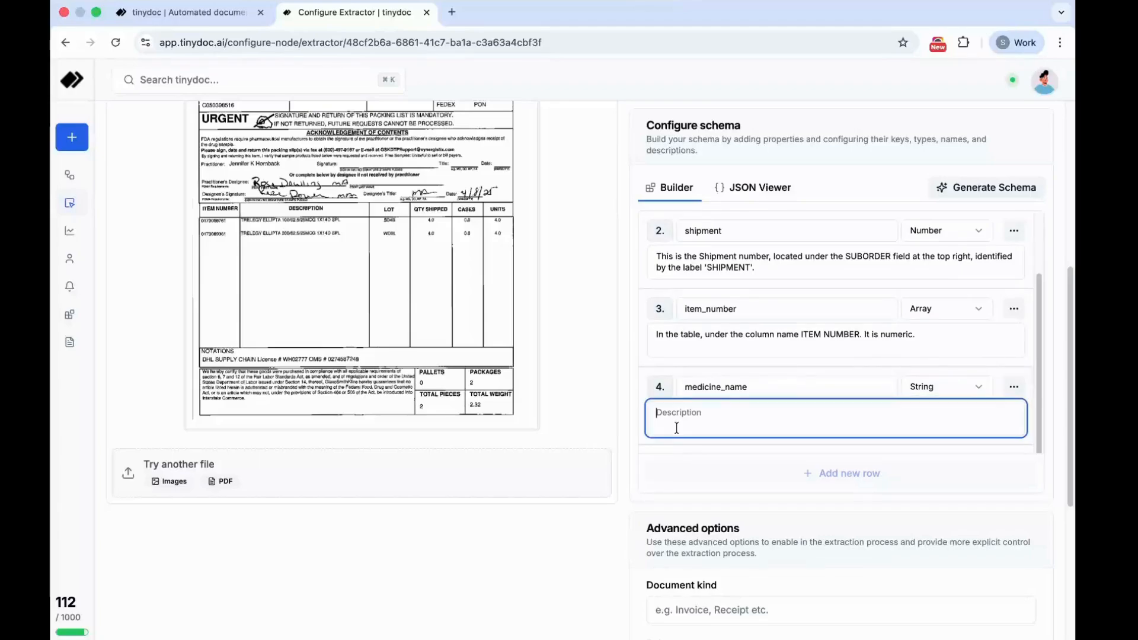
type("In the tab")
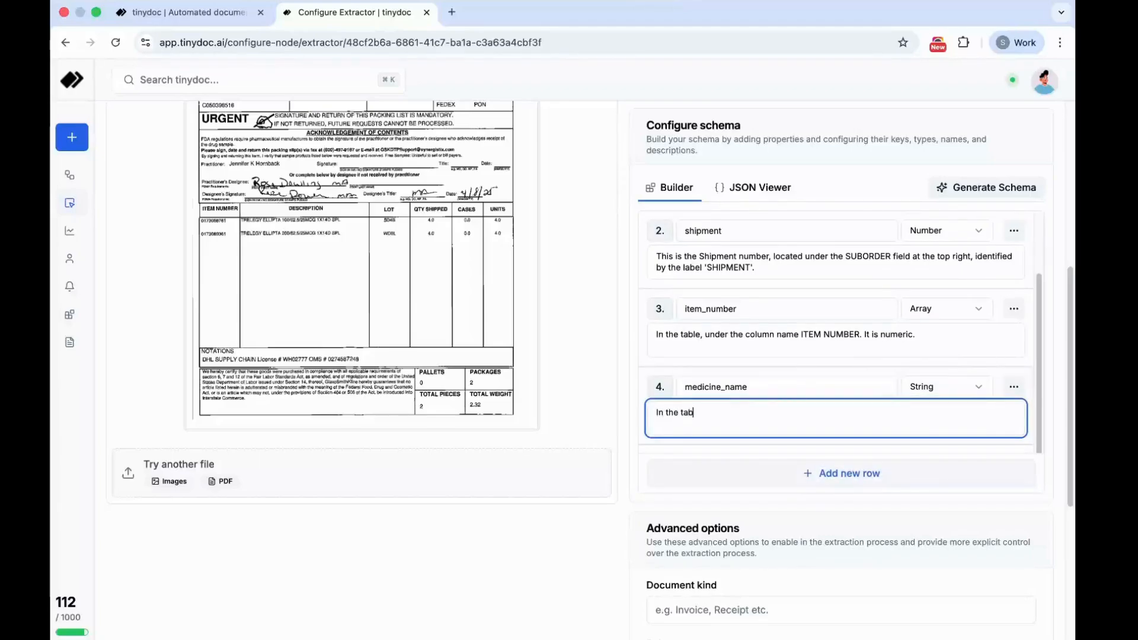
type("le, under the column name DESCRIPTION")
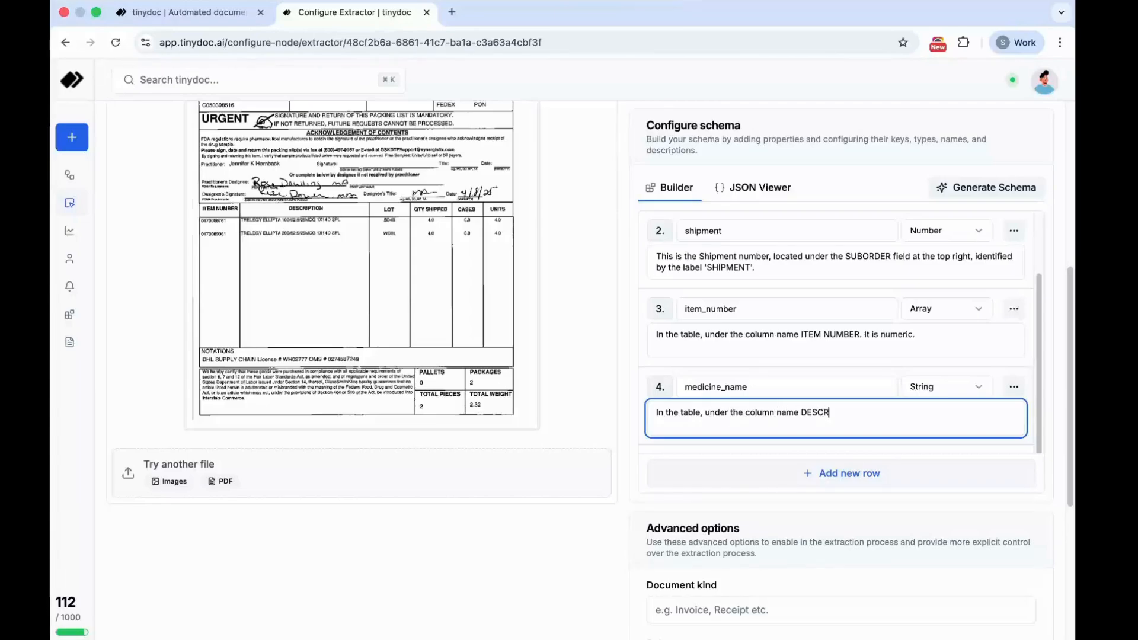
- Set the document kind to Invoice in the advanced options and create the extractor
scroll(699, 482, "down", 3)
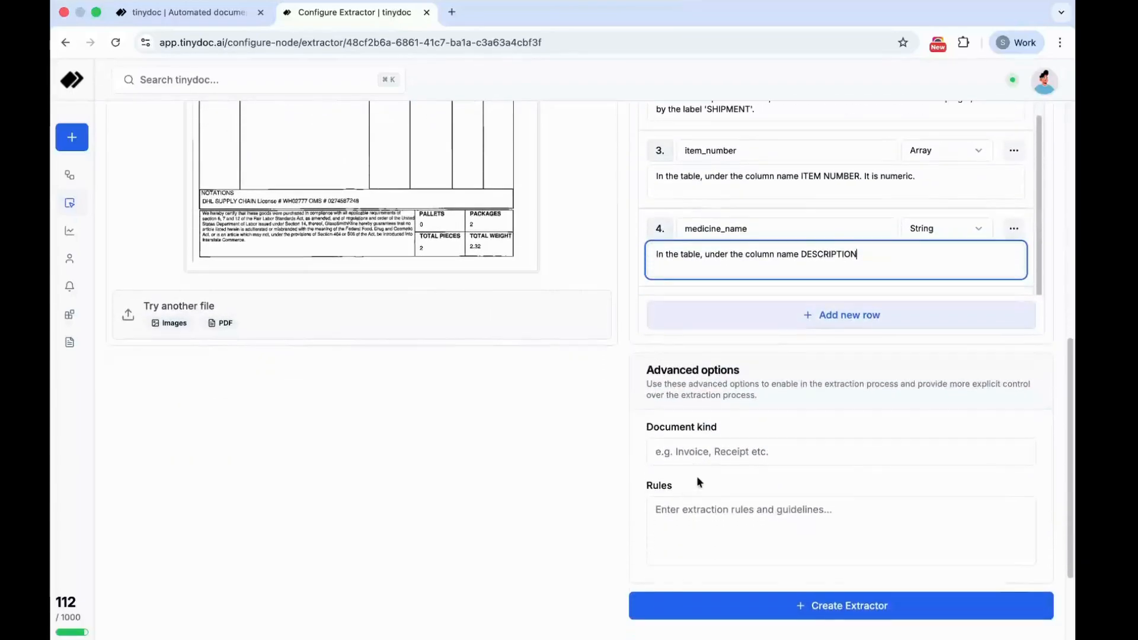
left_click(717, 448)
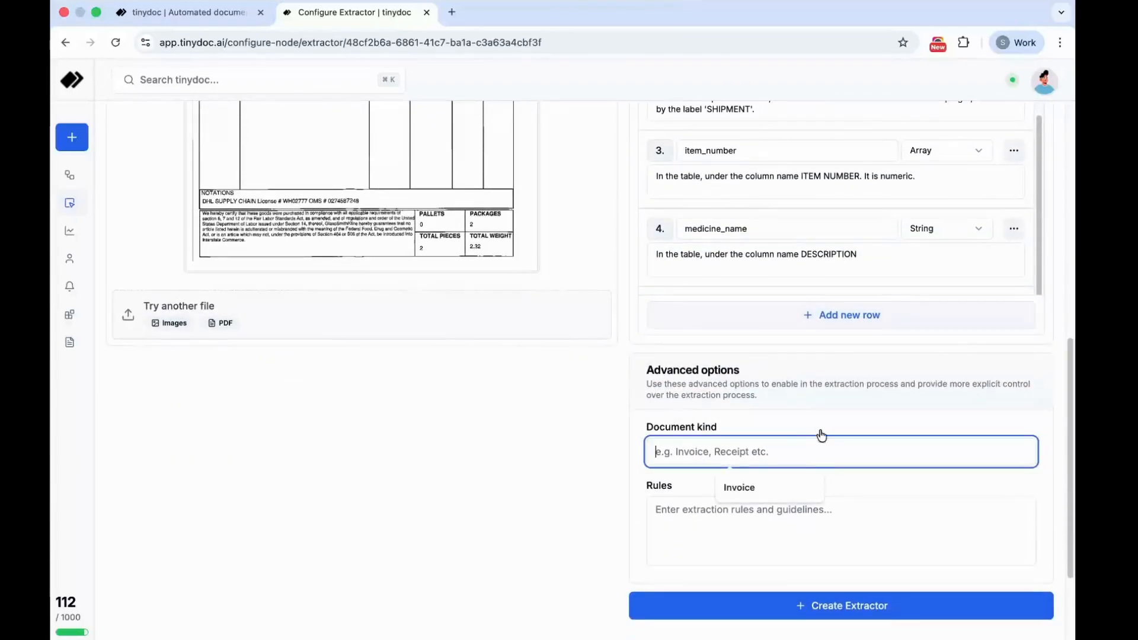
left_click(738, 486)
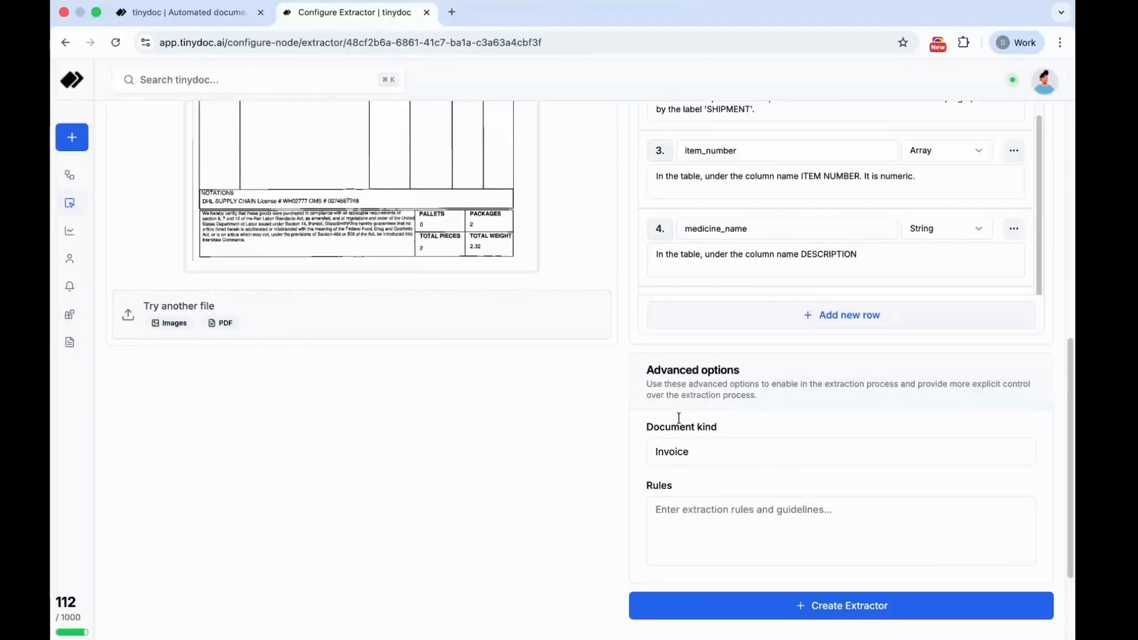
scroll(646, 392, "up", 8)
scroll(646, 391, "down", 10)
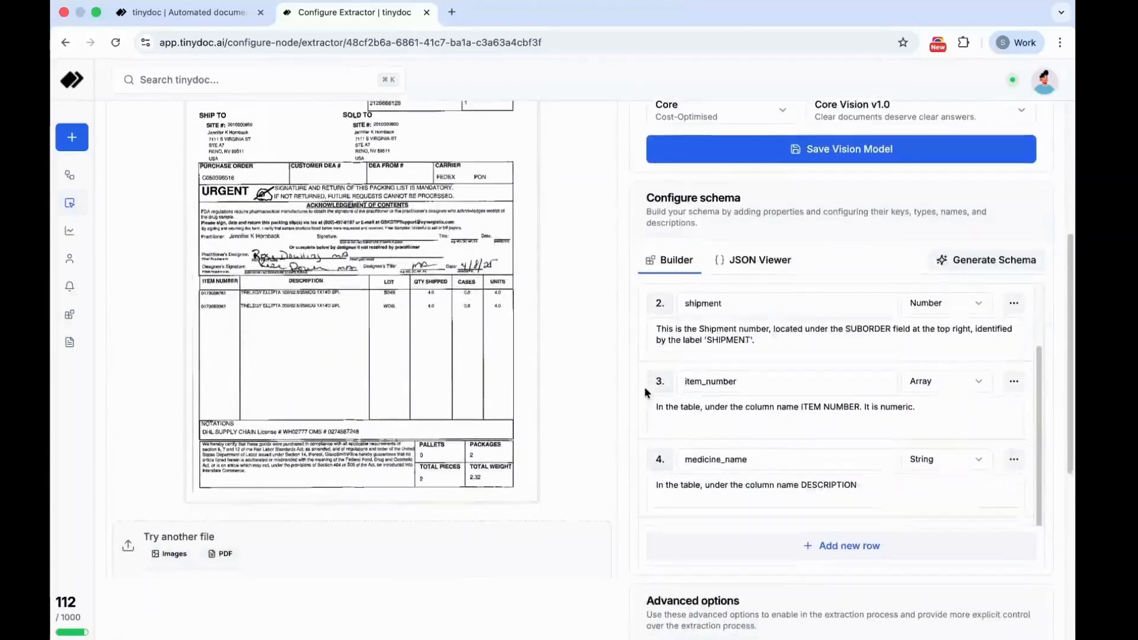
left_click(845, 481)
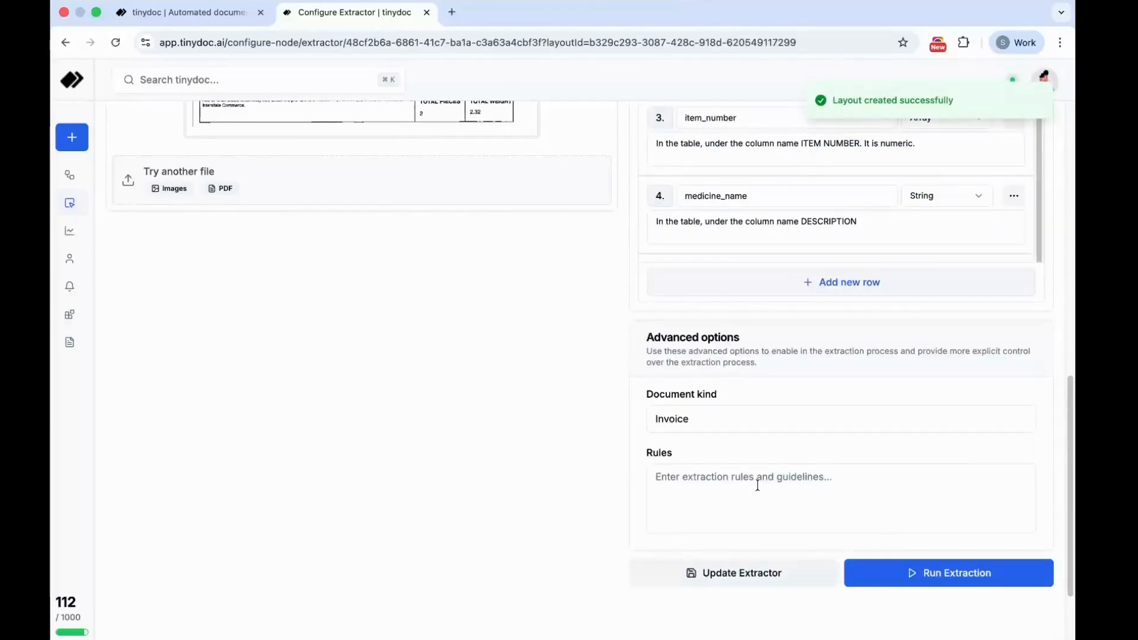
- Run the extraction on the uploaded packing list
scroll(757, 485, "down", 10)
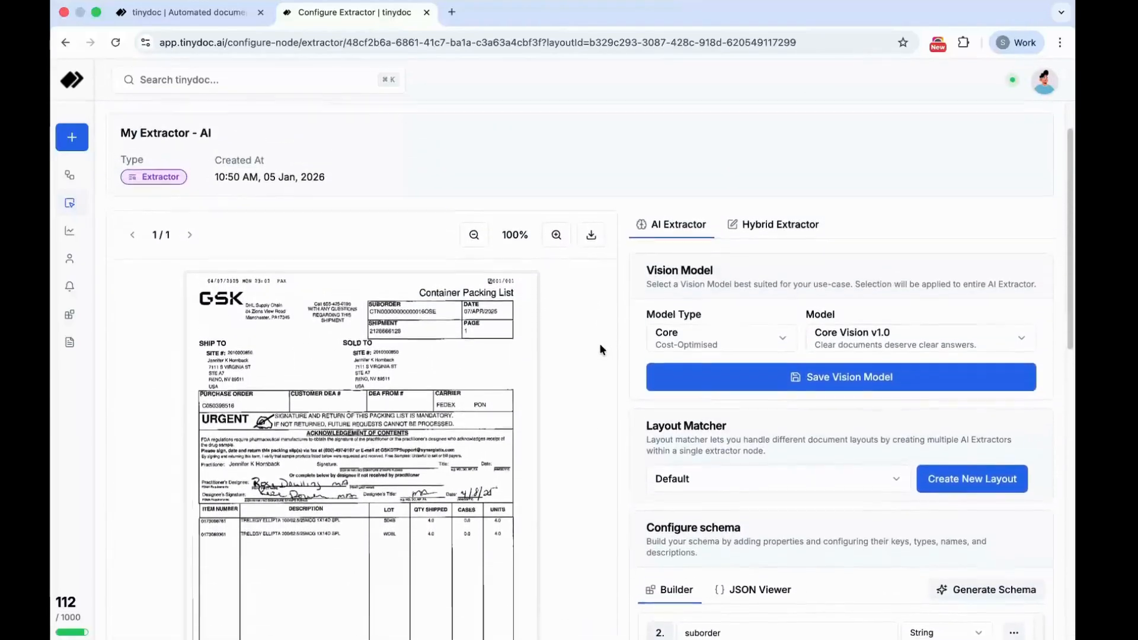
scroll(600, 345, "down", 12)
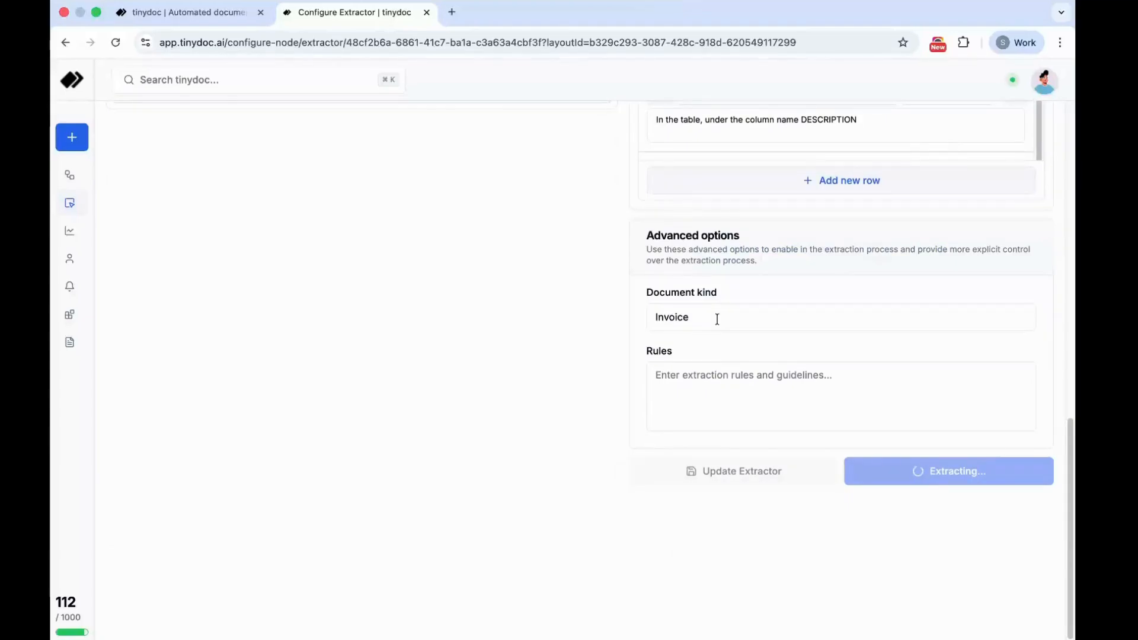
scroll(717, 319, "down", 8)
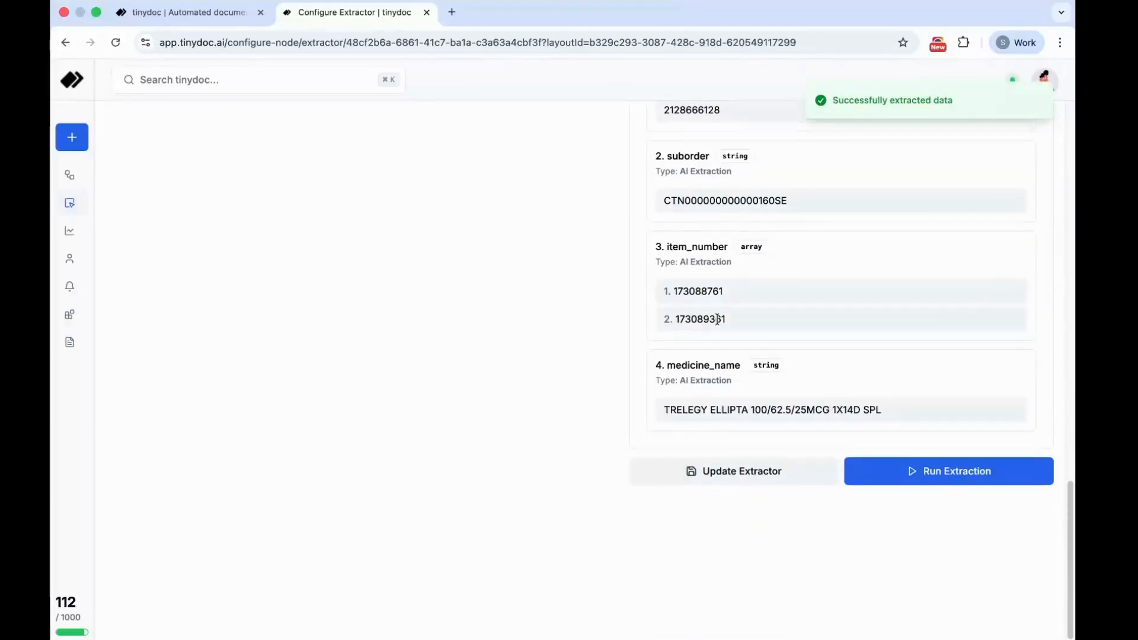
- Examine the extraction results for the shipment, suborder, item_number and medicine_name fields
scroll(712, 204, "up", 3)
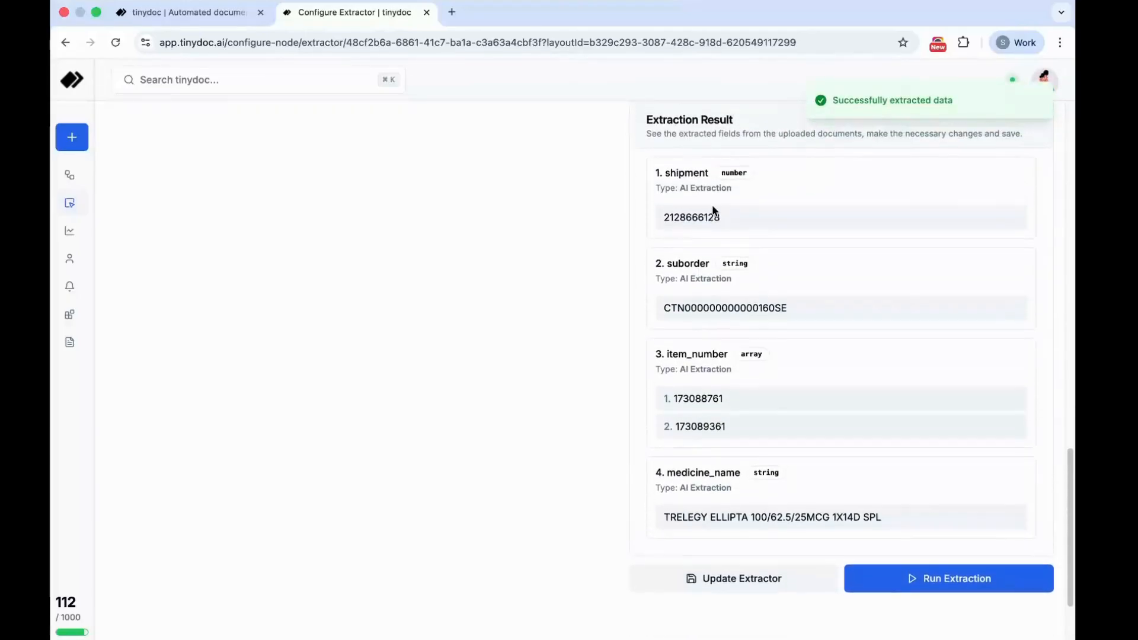
double_click(679, 190)
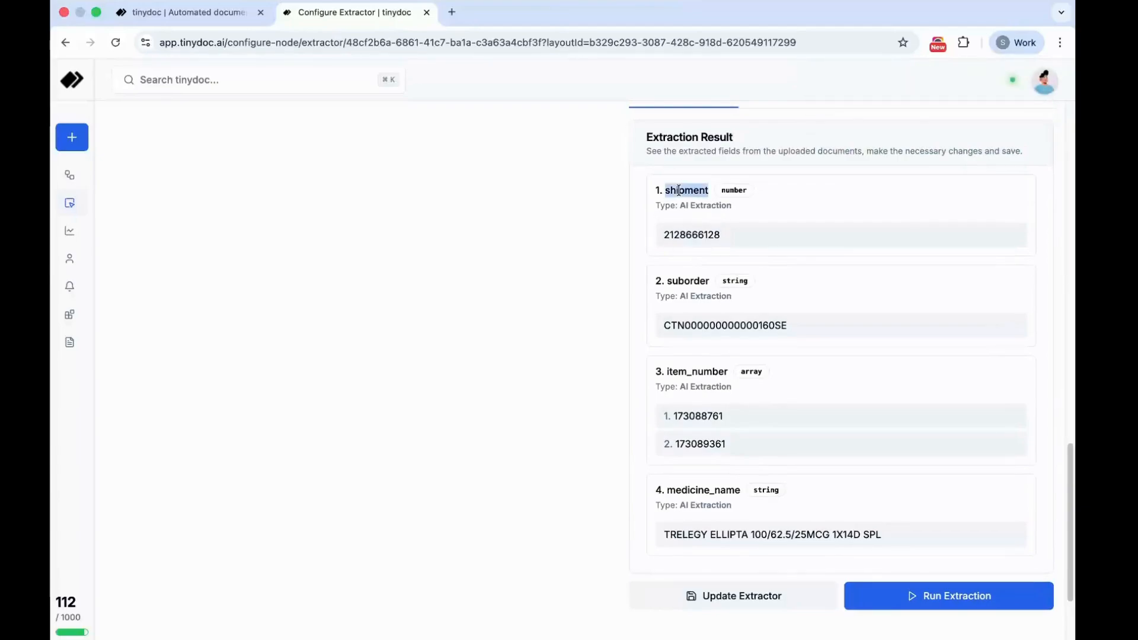
double_click(683, 272)
double_click(693, 371)
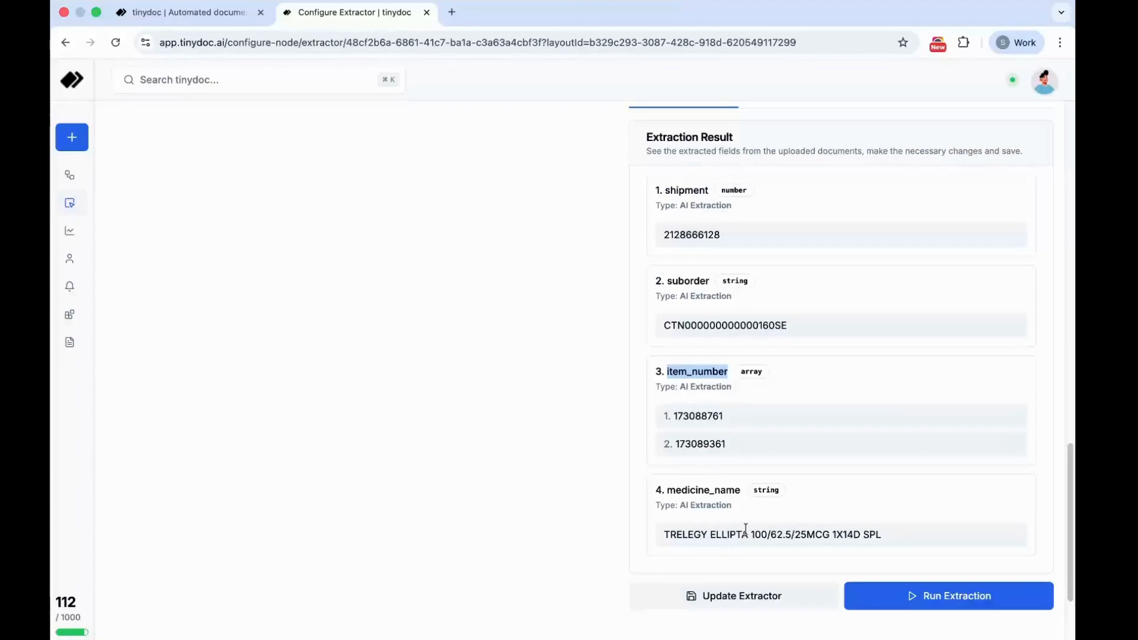
scroll(746, 528, "down", 2)
scroll(727, 474, "up", 1)
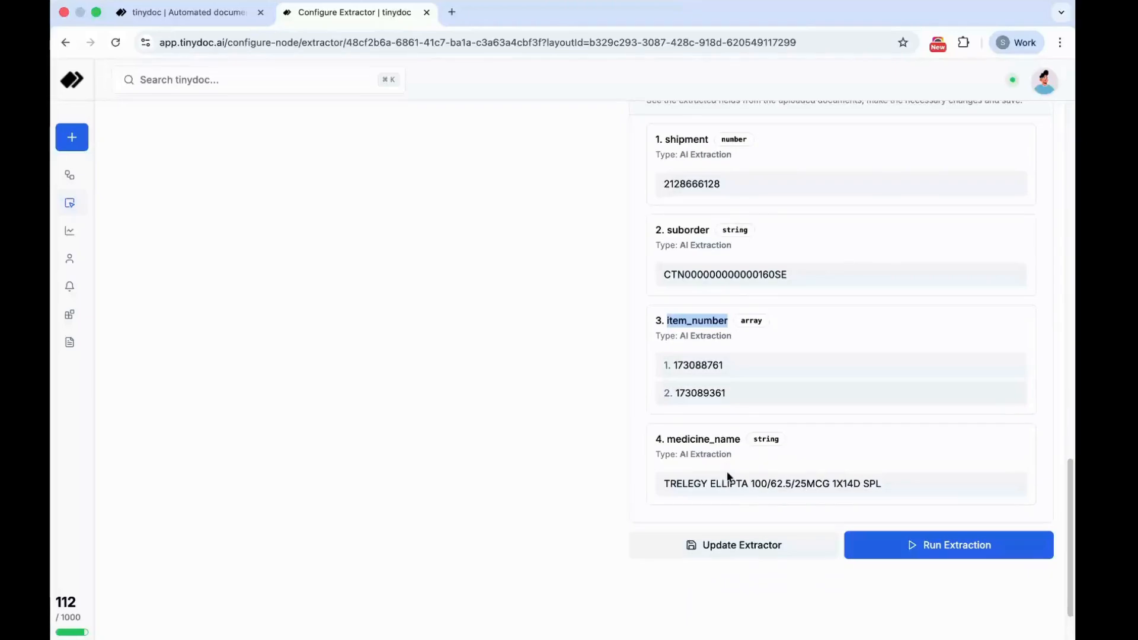
scroll(672, 451, "up", 1)
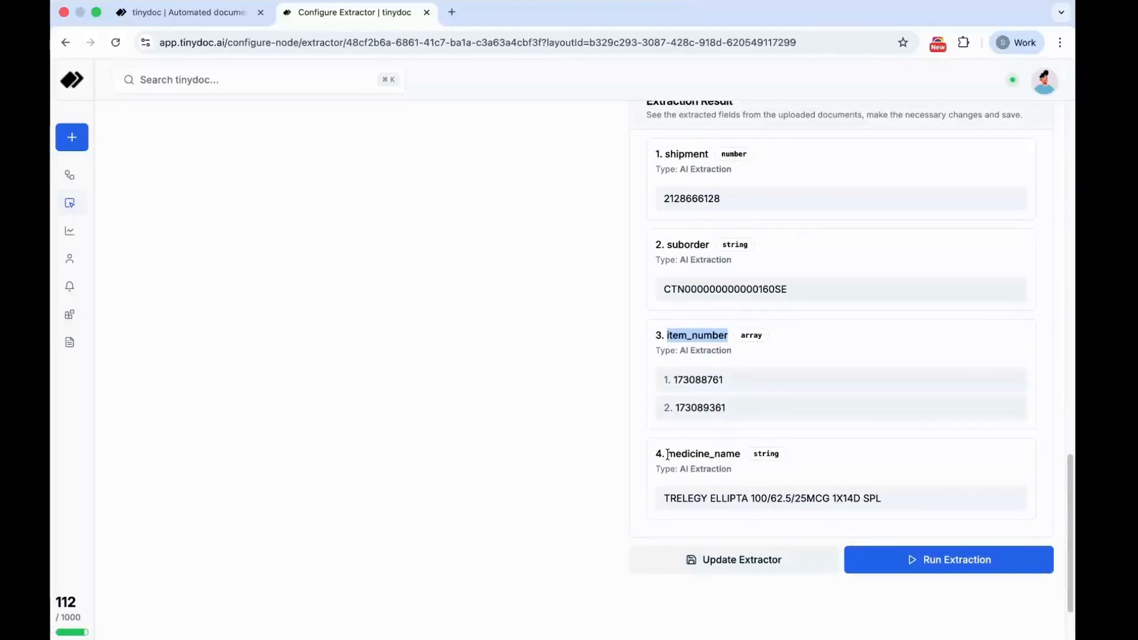
left_click_drag(675, 453, 767, 452)
- Set the medicine_name property's data type to Array in the schema
scroll(774, 450, "up", 10)
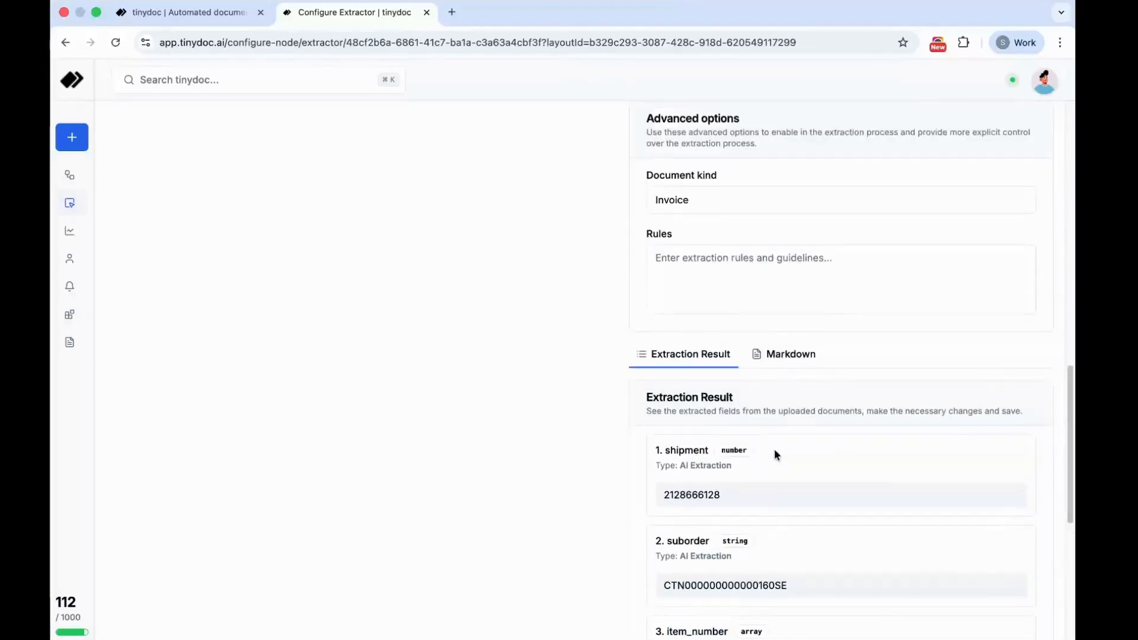
scroll(774, 450, "up", 8)
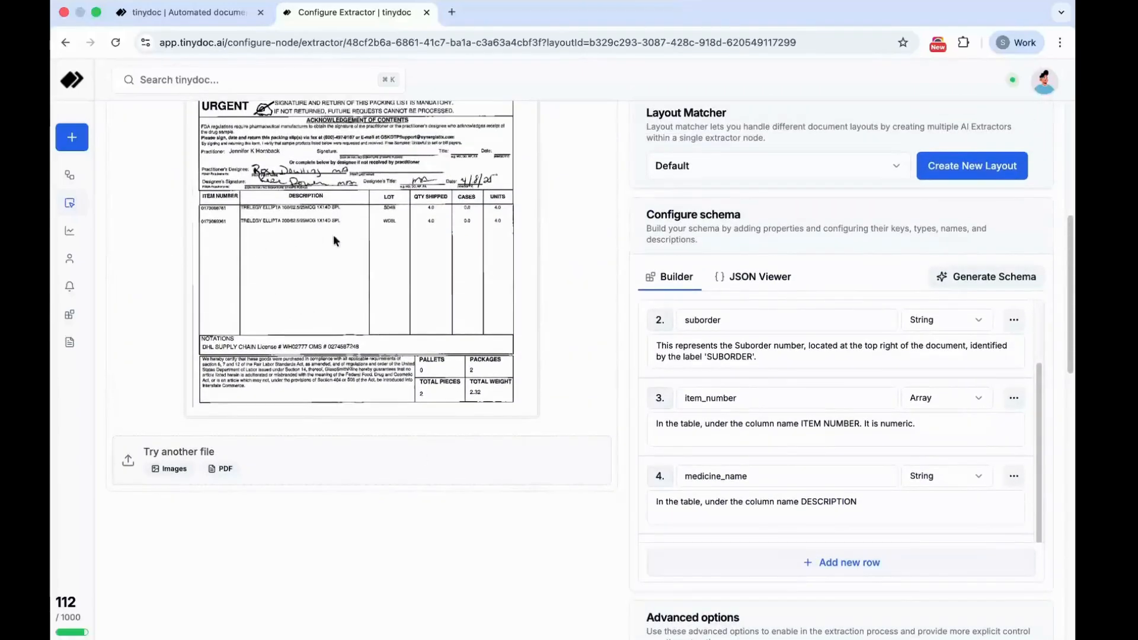
left_click(938, 480)
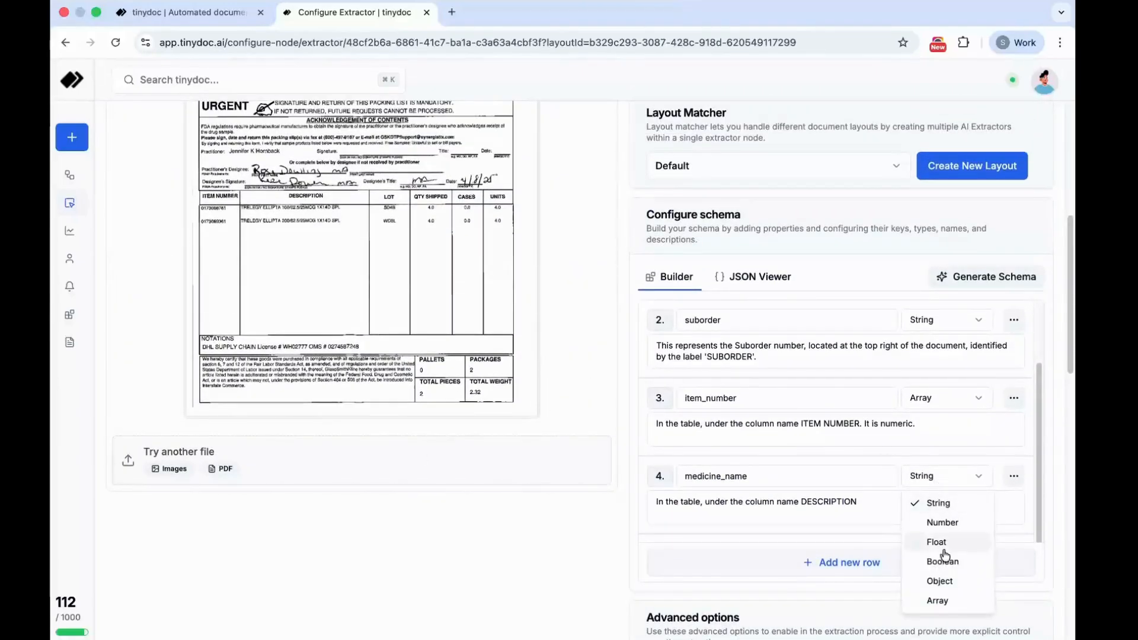
left_click(934, 600)
- Update the extractor and rerun the extraction with the revised schema
scroll(932, 596, "down", 15)
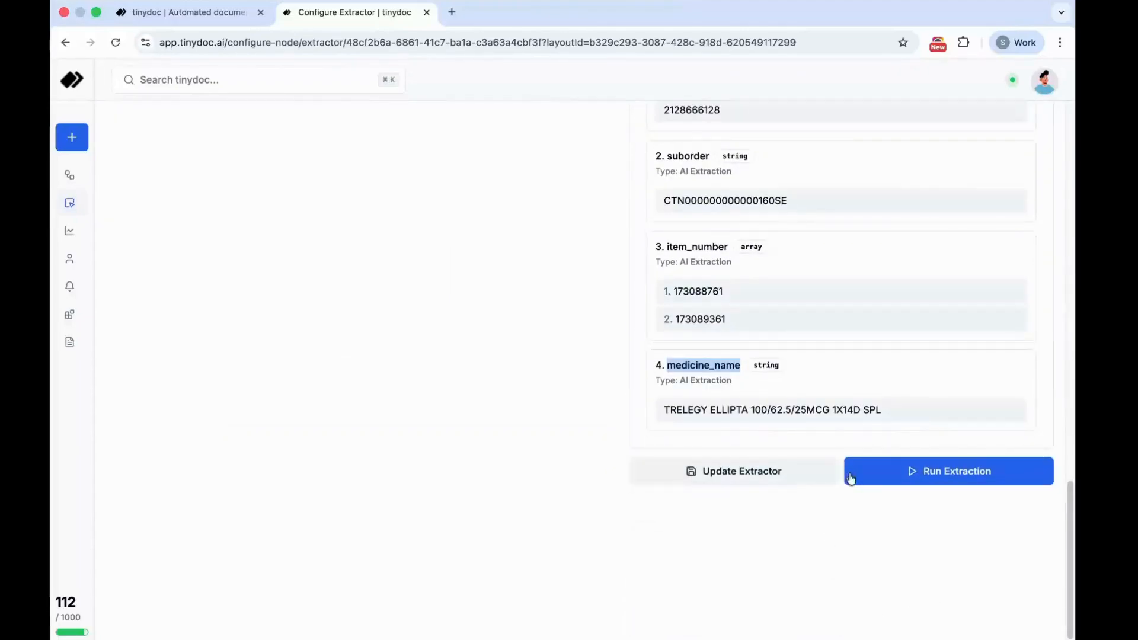
left_click(752, 472)
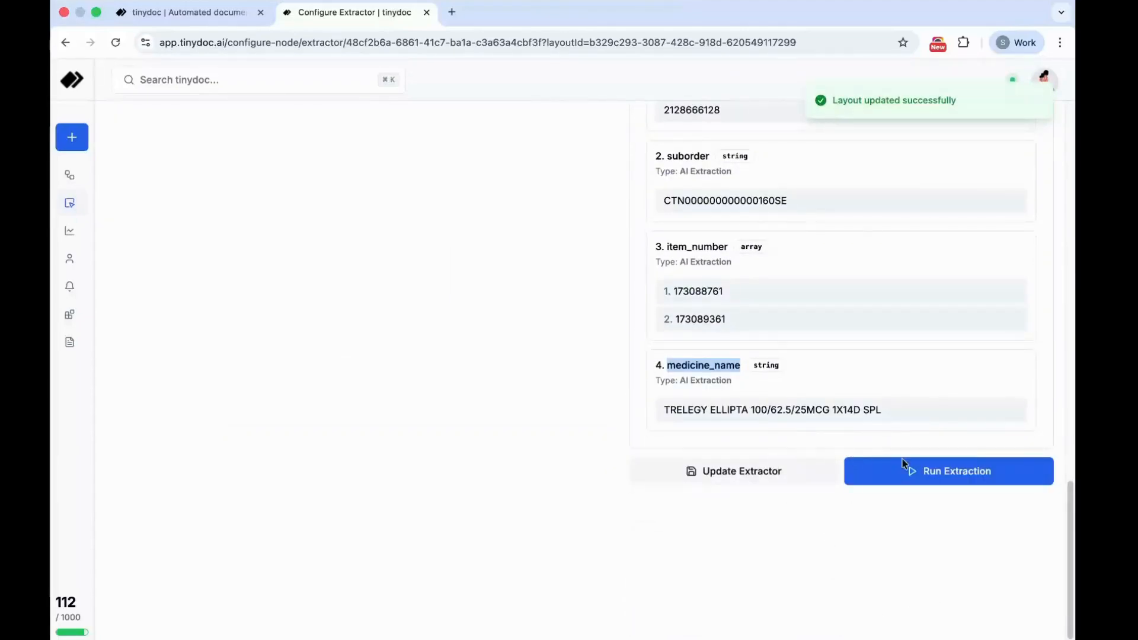
left_click(913, 469)
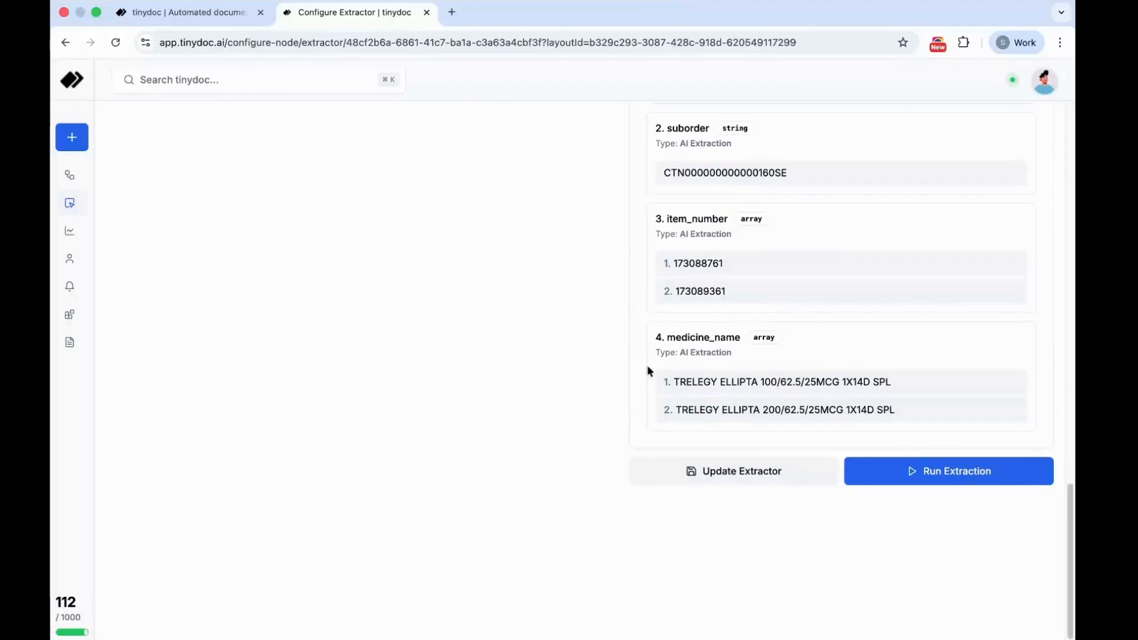
scroll(675, 332, "up", 5)
scroll(675, 329, "up", 10)
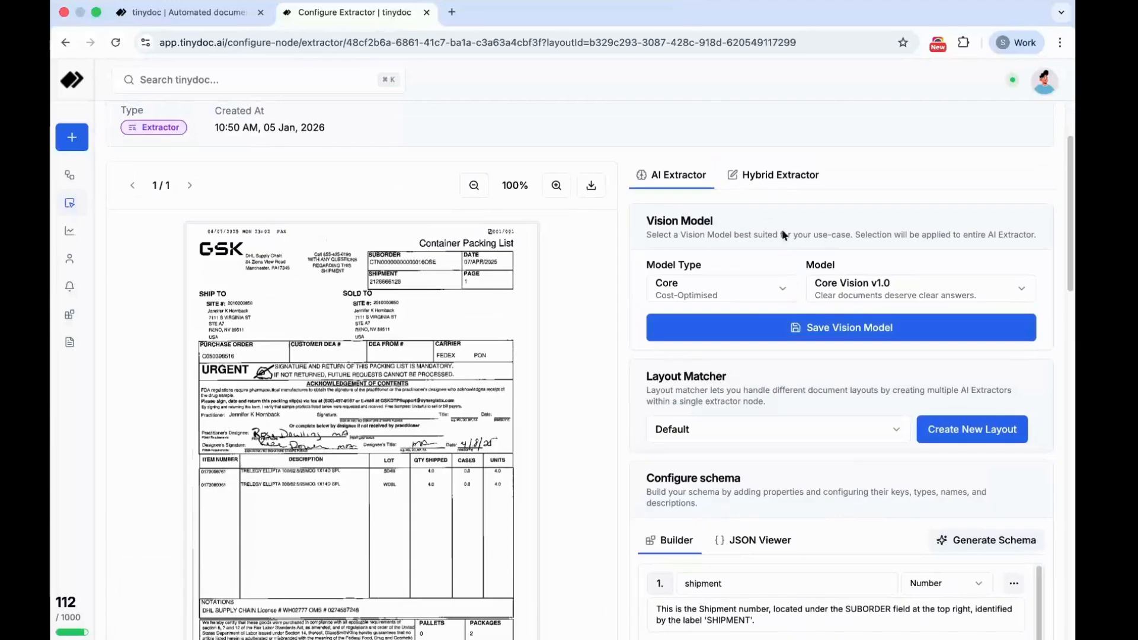
scroll(783, 443, "down", 2)
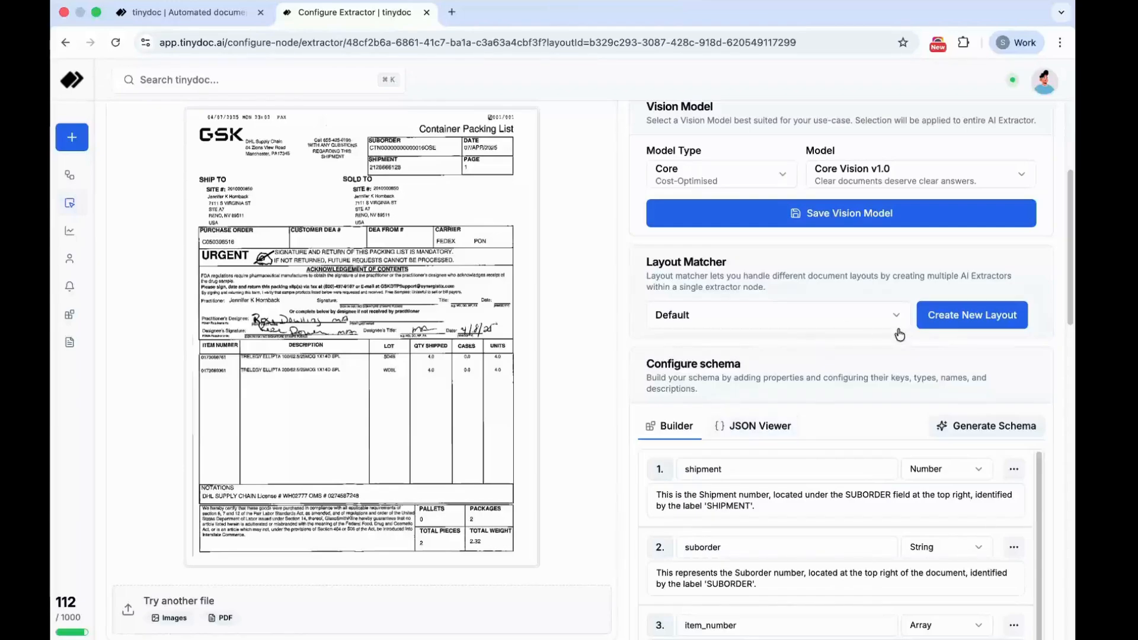
scroll(785, 386, "down", 5)
scroll(784, 383, "up", 10)
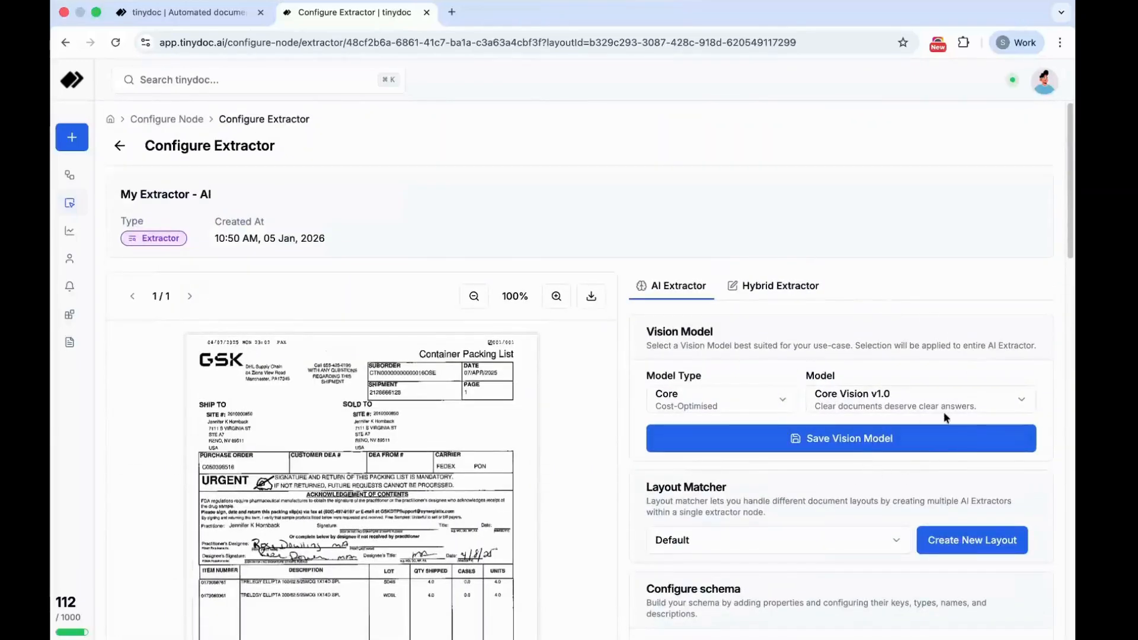
- Create a new layout in the Layout Matcher and upload the scanned file 16022c58-b8e9-4e7b-aeab-a6559d82d88b_1.pdf as its sample document
left_click(973, 540)
scroll(782, 507, "down", 6)
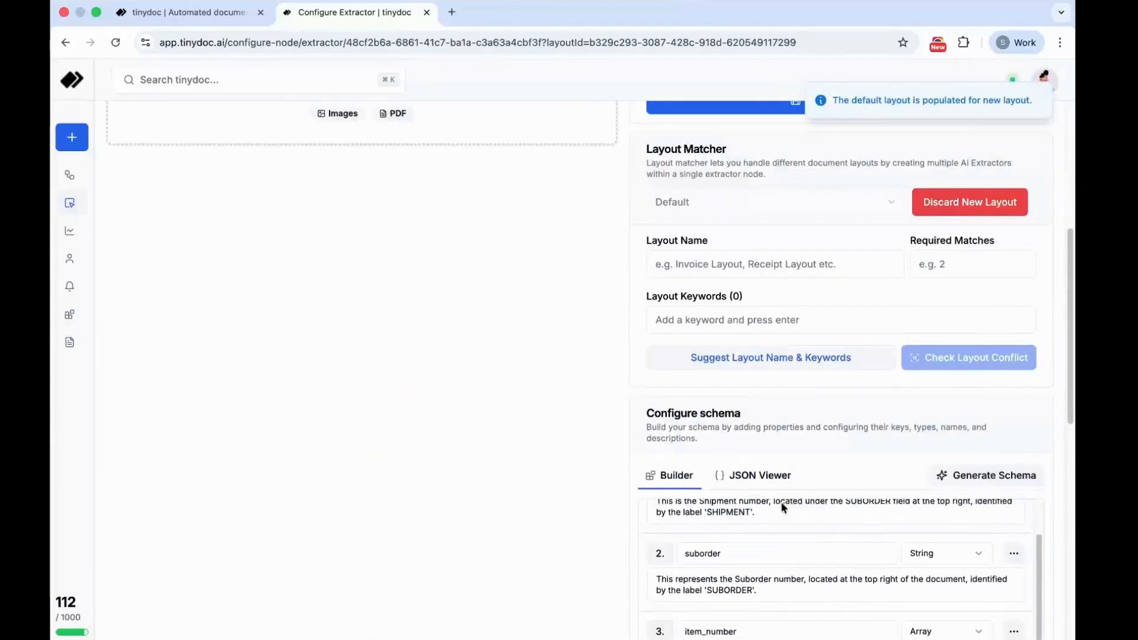
scroll(782, 507, "up", 3)
left_click(444, 262)
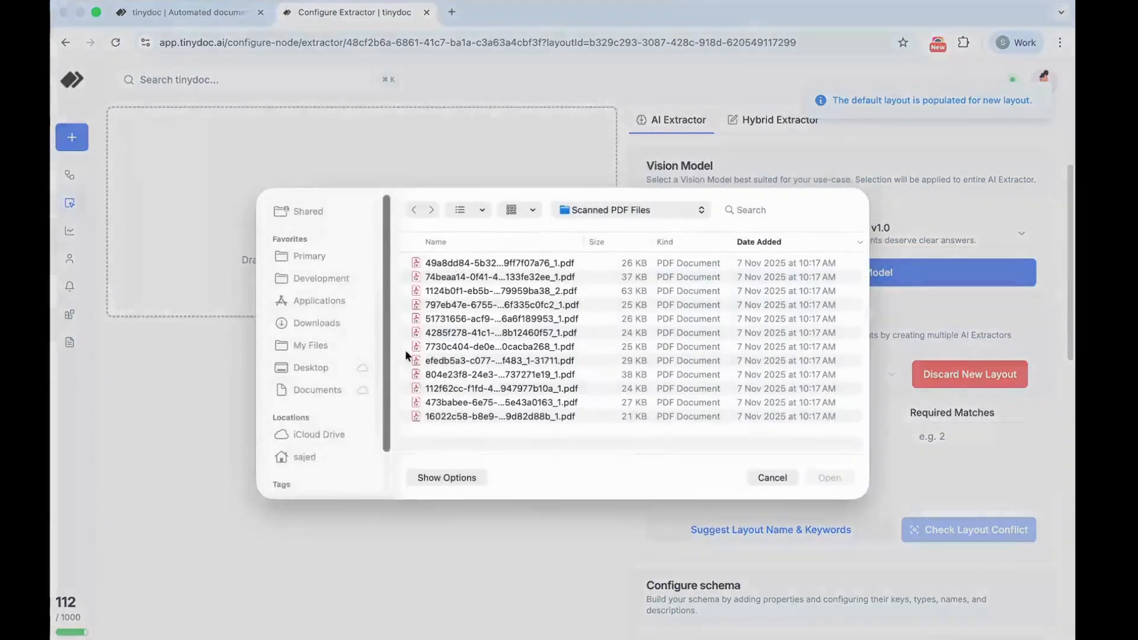
left_click(454, 423)
key("space")
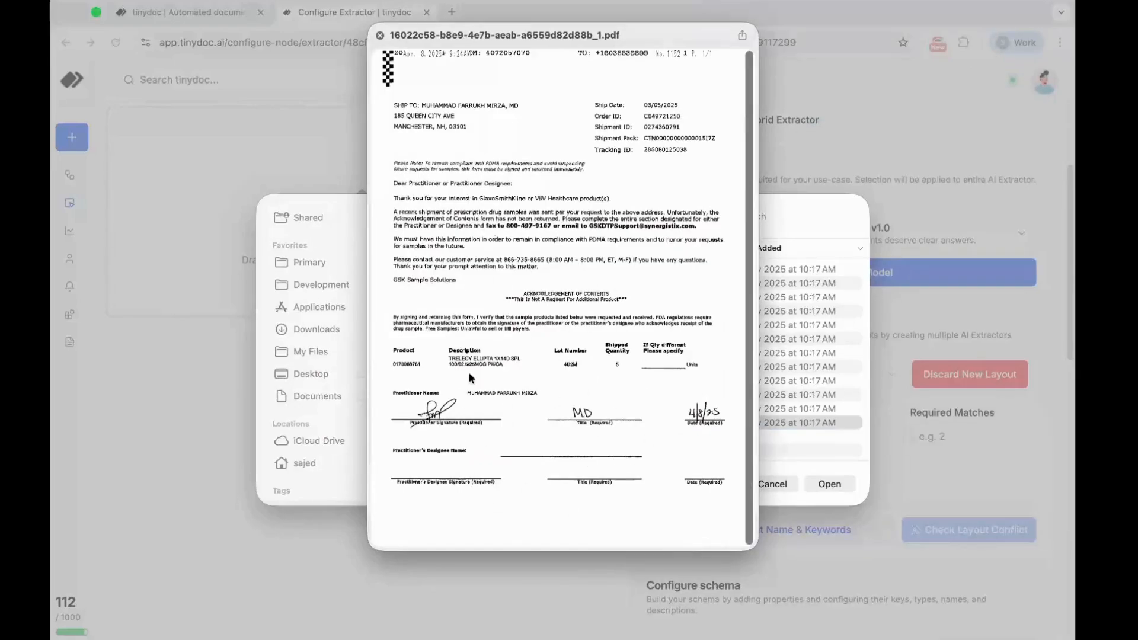
left_click(379, 37)
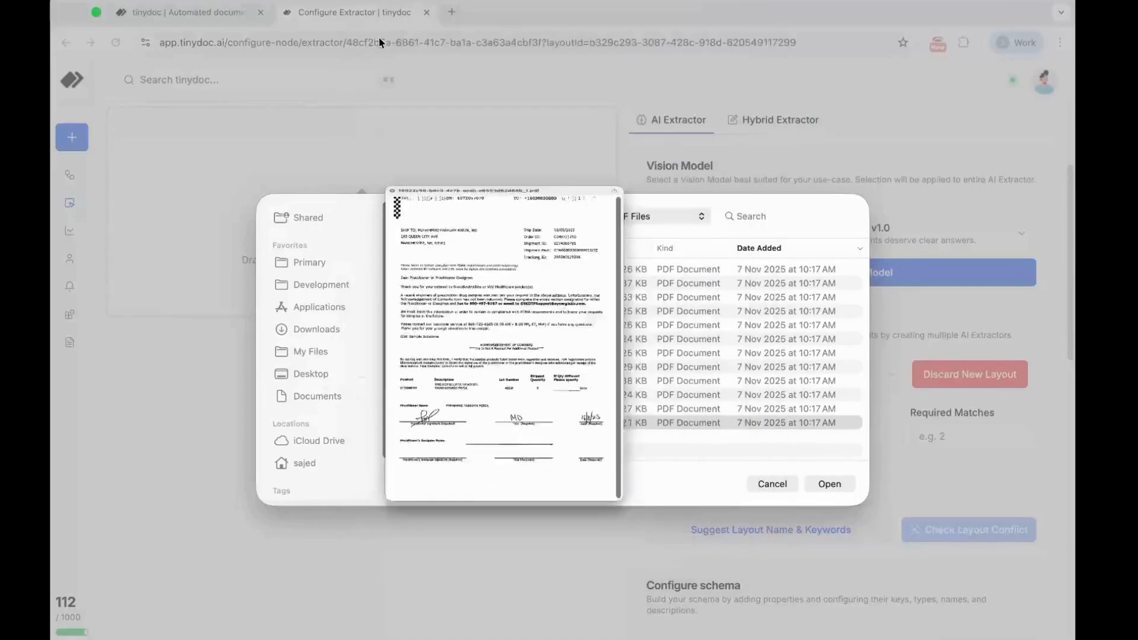
left_click(828, 484)
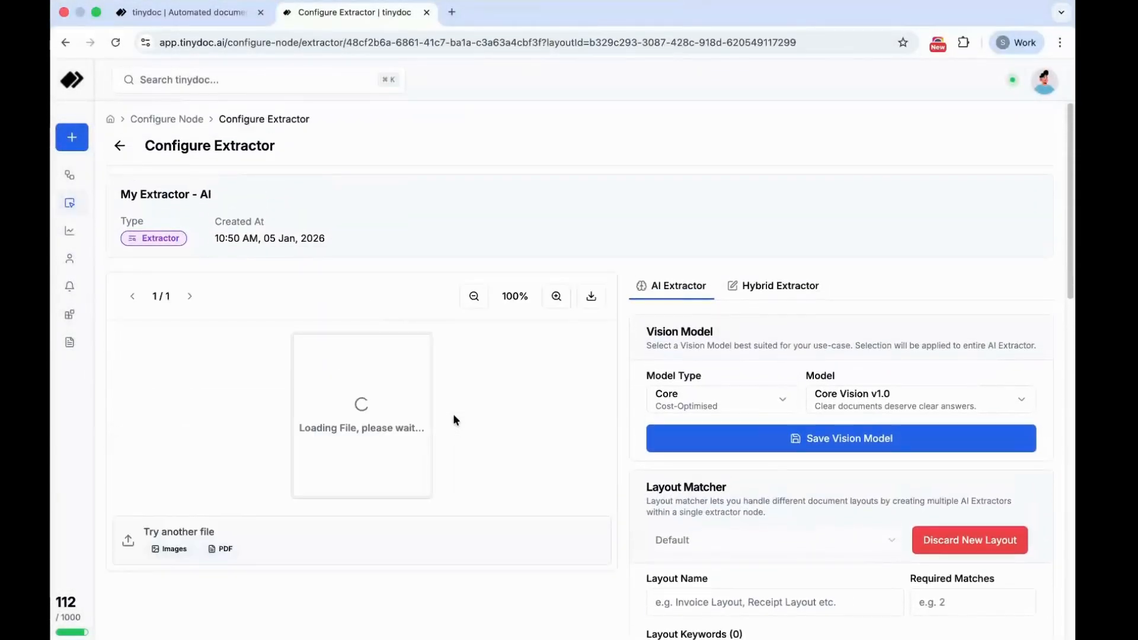
- Generate a suggested layout name, required matches and keywords for the new layout from the uploaded document
scroll(585, 455, "down", 3)
scroll(586, 451, "down", 2)
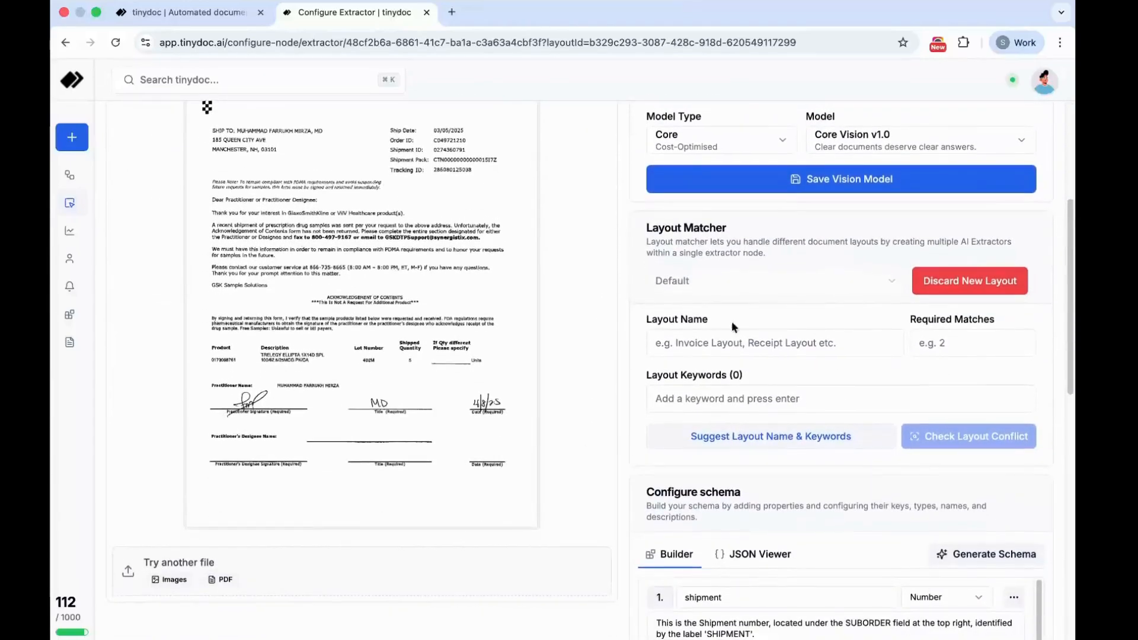
scroll(512, 397, "up", 2)
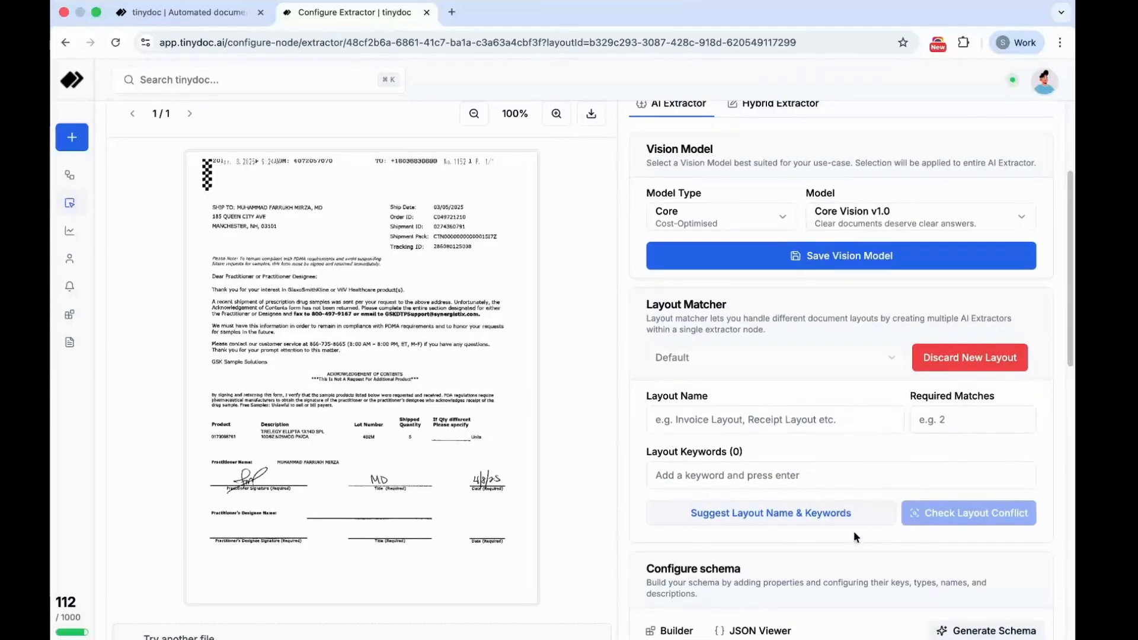
left_click(734, 518)
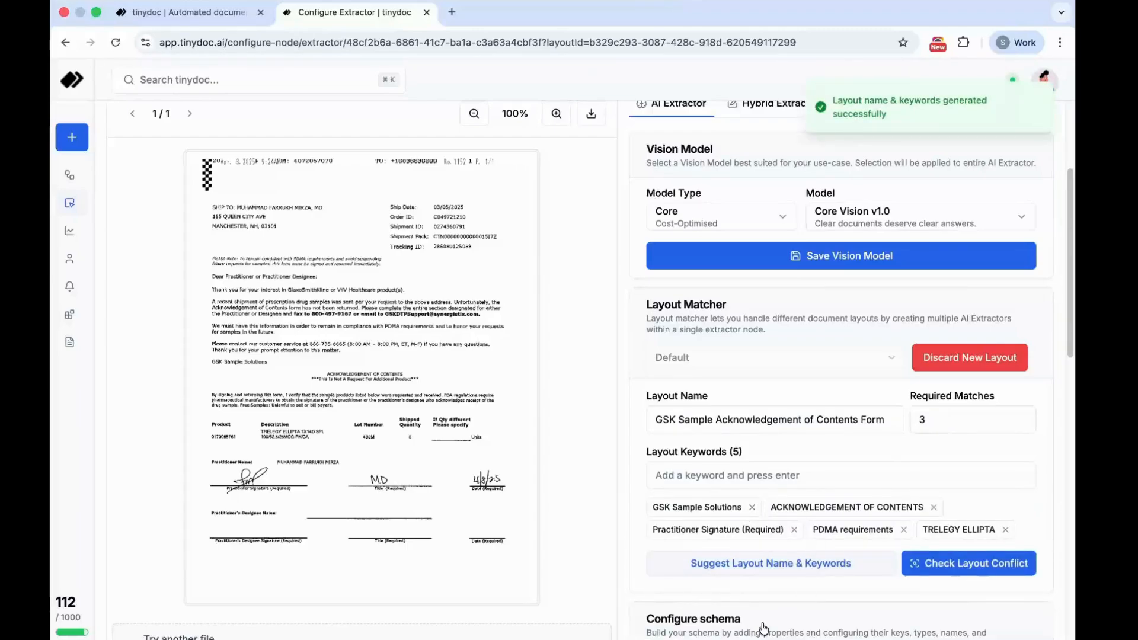
- Examine the new layout's schema descriptions for shipment, suborder, item_number and medicine_name against the acknowledgement form
scroll(807, 573, "down", 2)
scroll(808, 572, "down", 6)
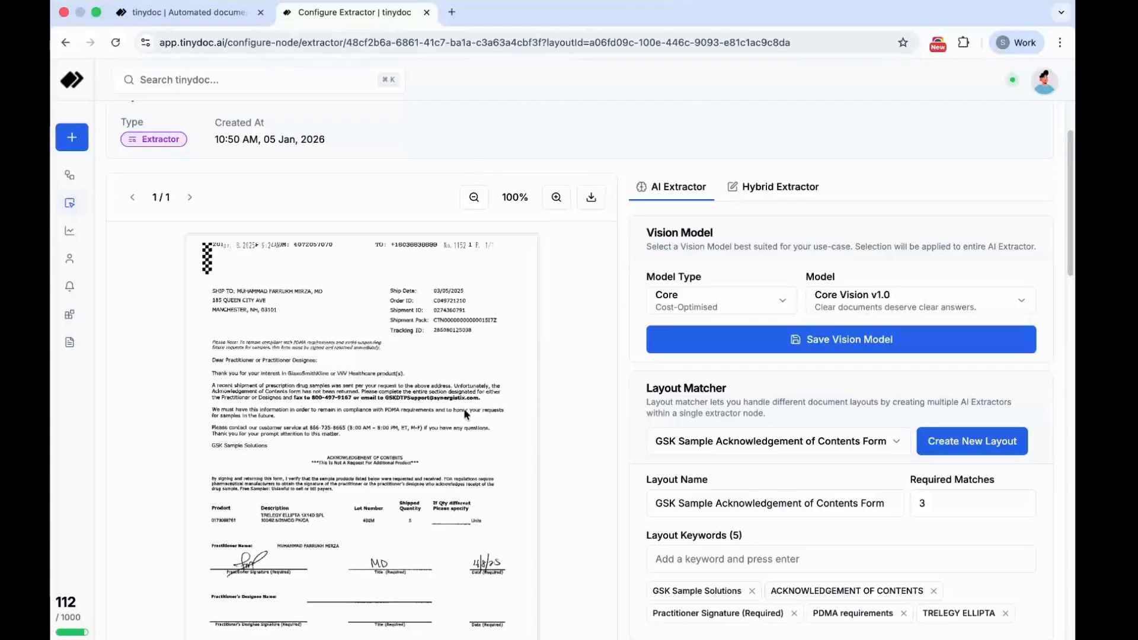
scroll(603, 504, "down", 4)
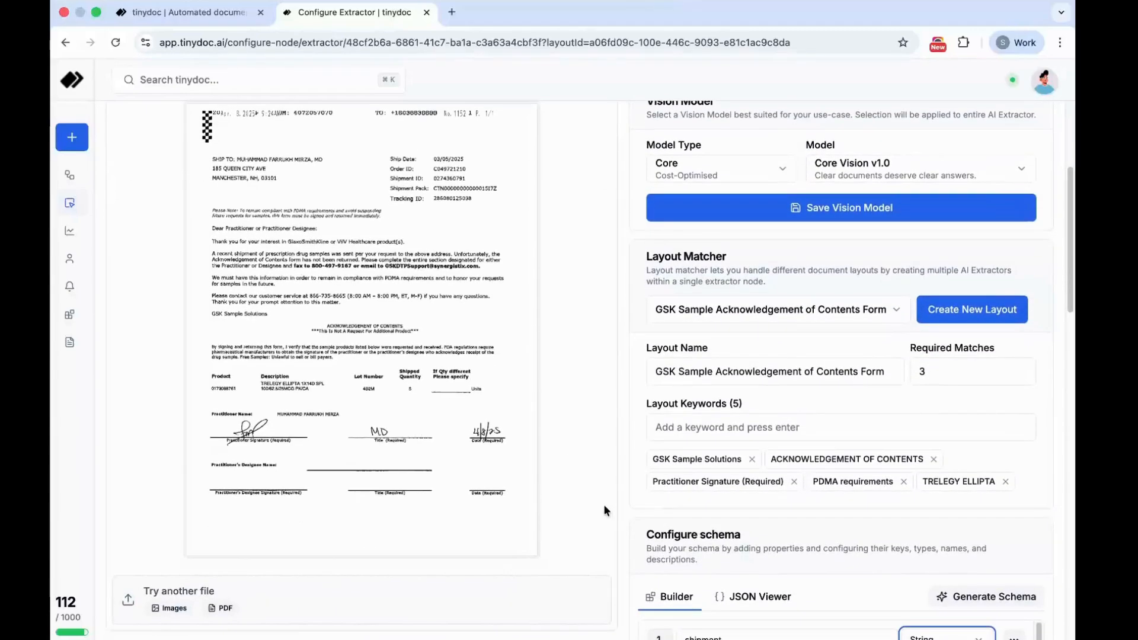
scroll(625, 510, "down", 7)
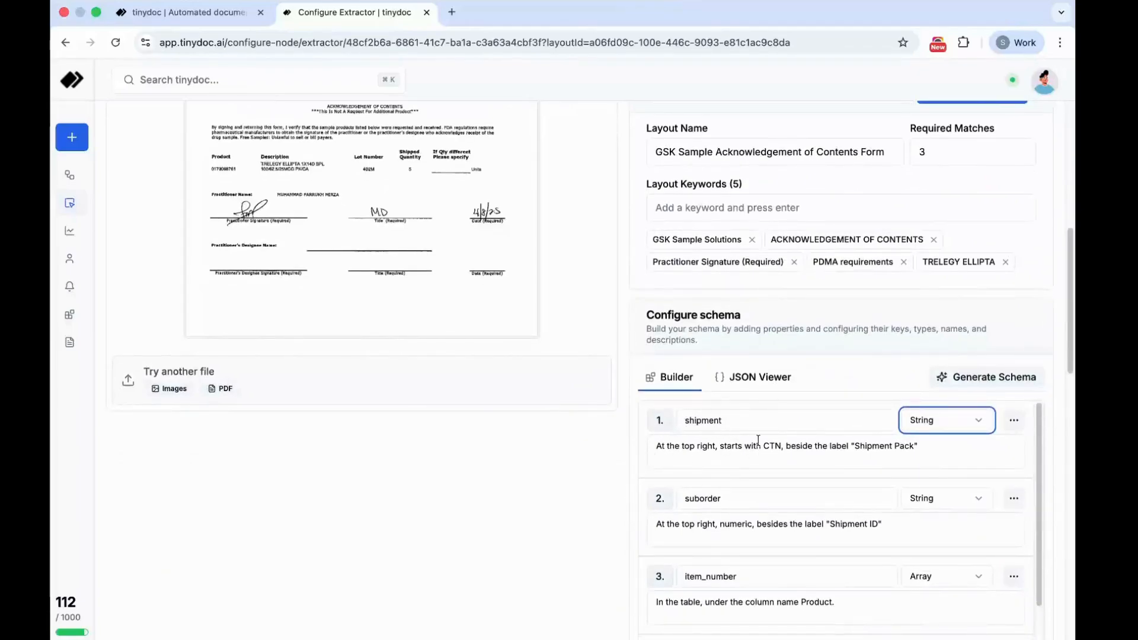
left_click_drag(667, 446, 724, 446)
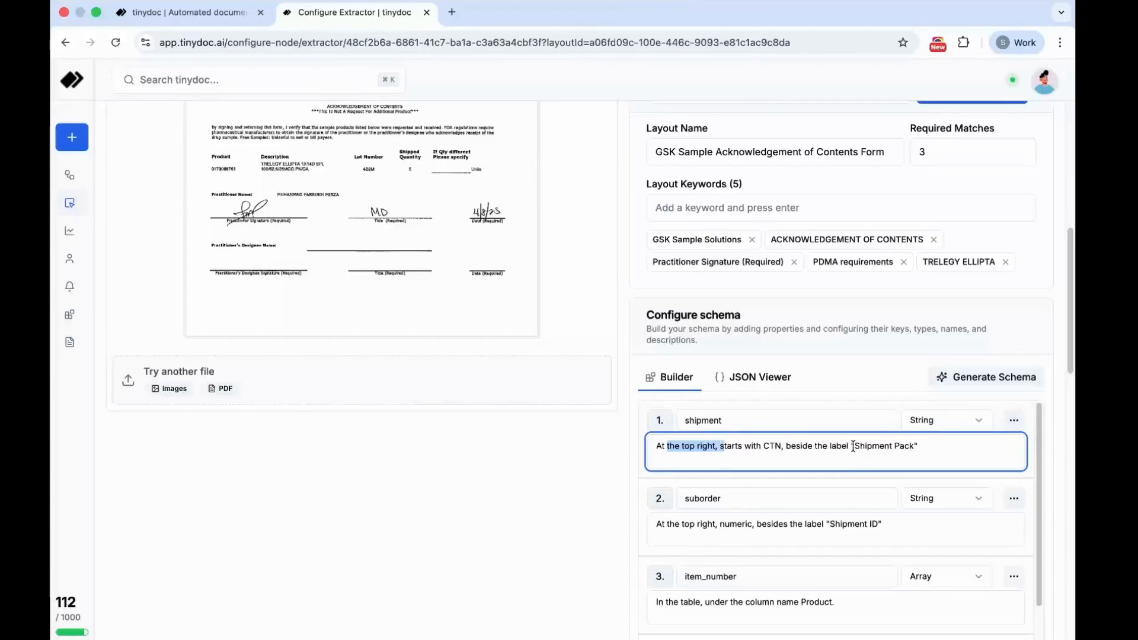
left_click_drag(854, 445, 918, 448)
scroll(407, 435, "up", 1)
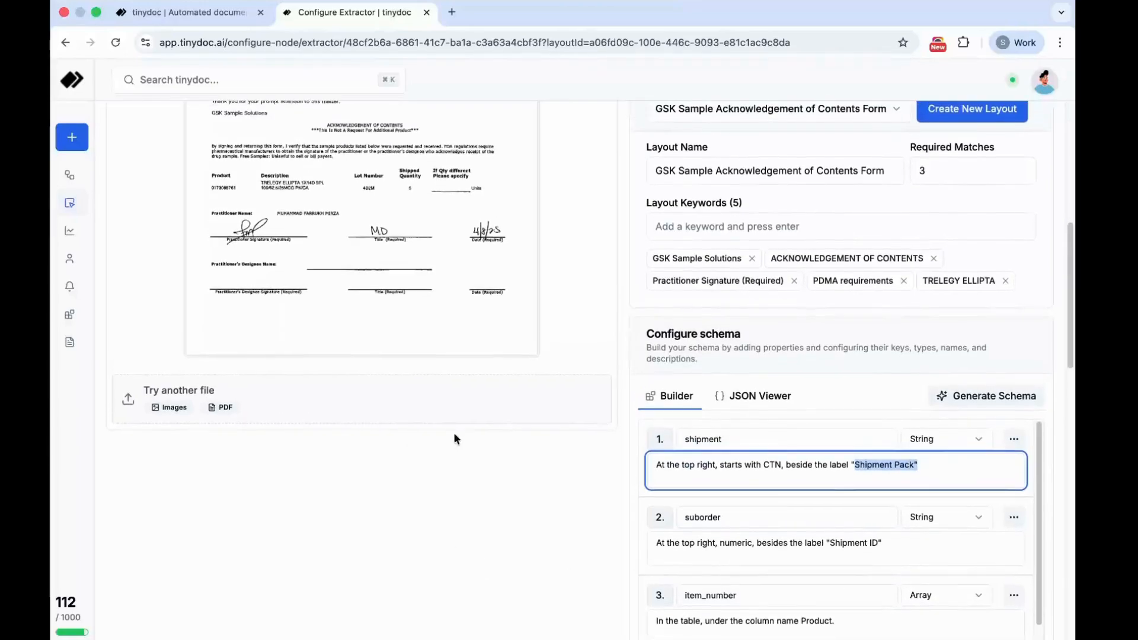
left_click_drag(662, 543, 754, 553)
left_click(753, 552)
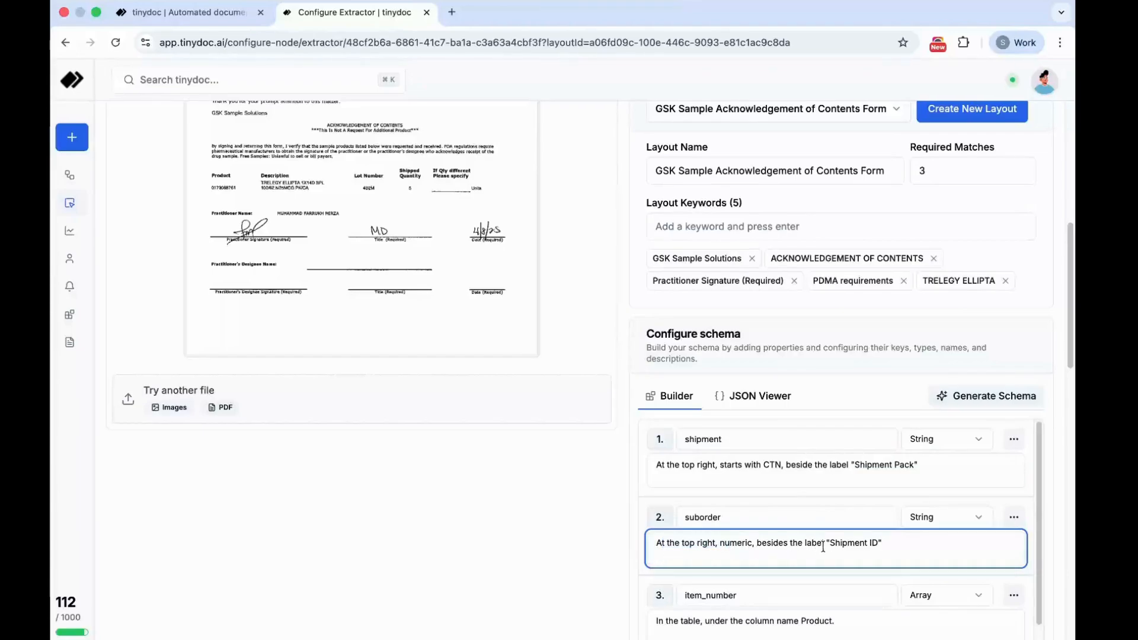
scroll(677, 513, "down", 2)
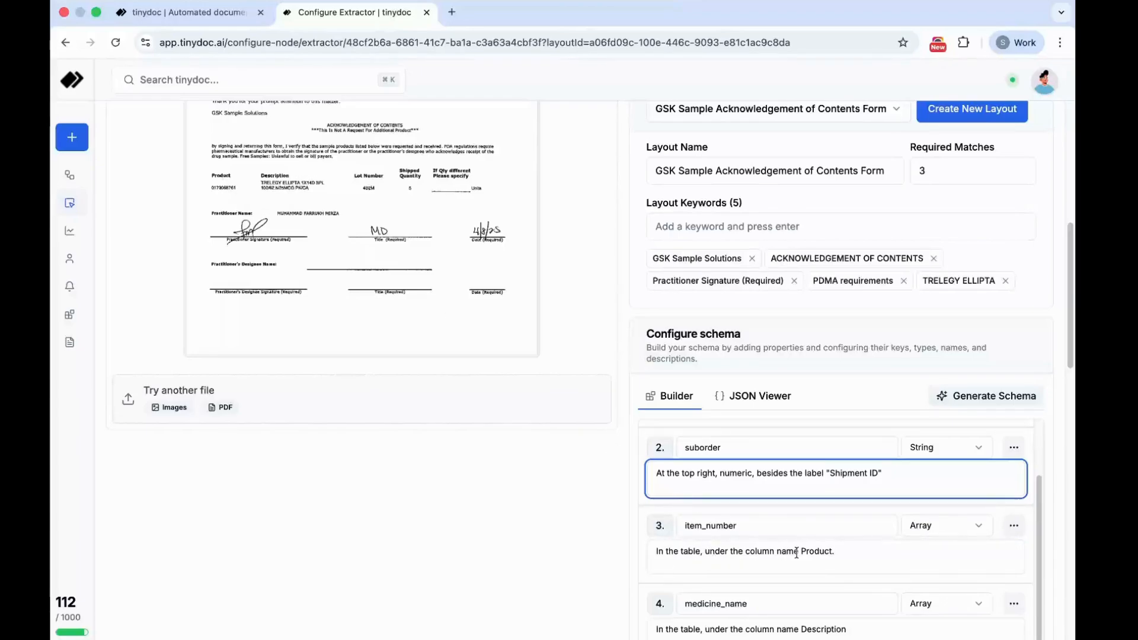
scroll(607, 581, "down", 3)
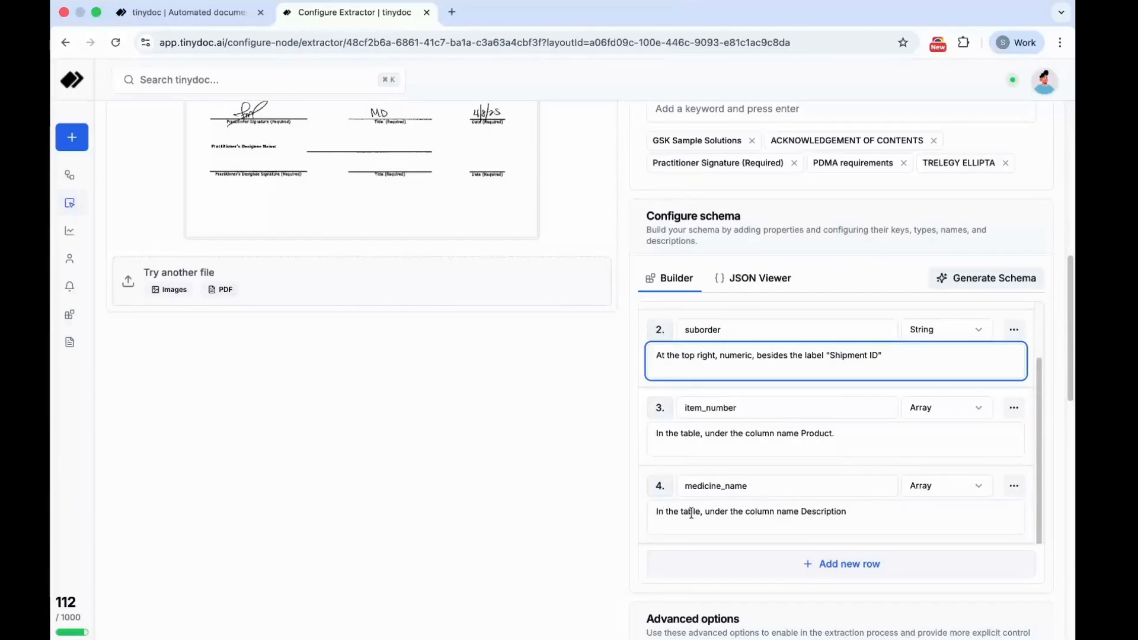
left_click(435, 503)
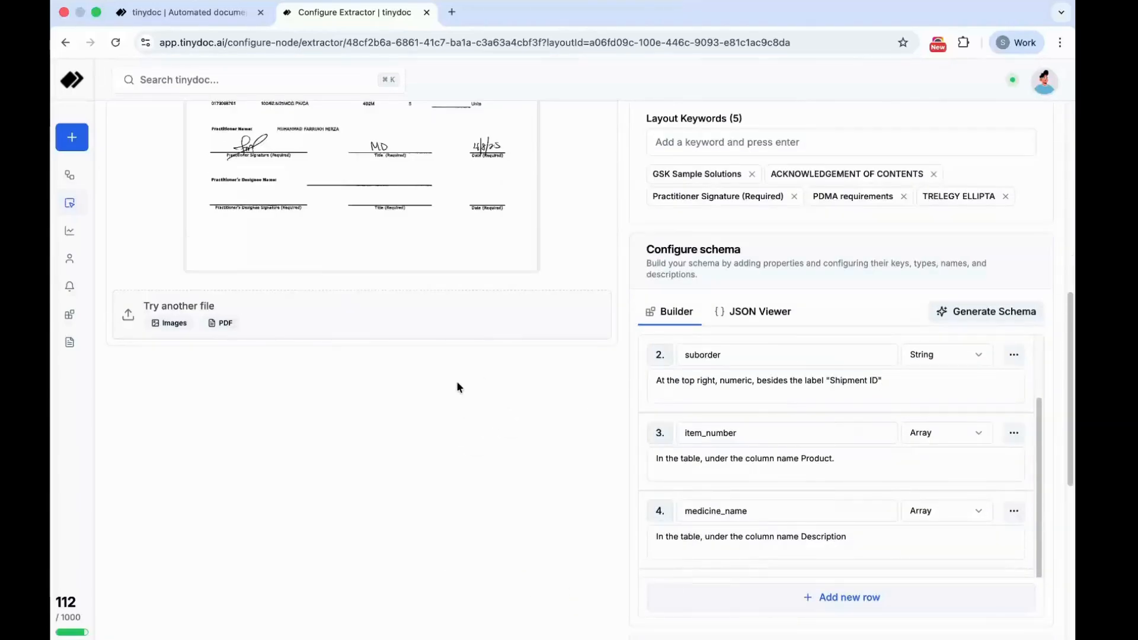
- Run the extraction on the acknowledgement form with the GSK Sample Acknowledgement of Contents Form layout
scroll(457, 387, "up", 3)
scroll(645, 570, "down", 10)
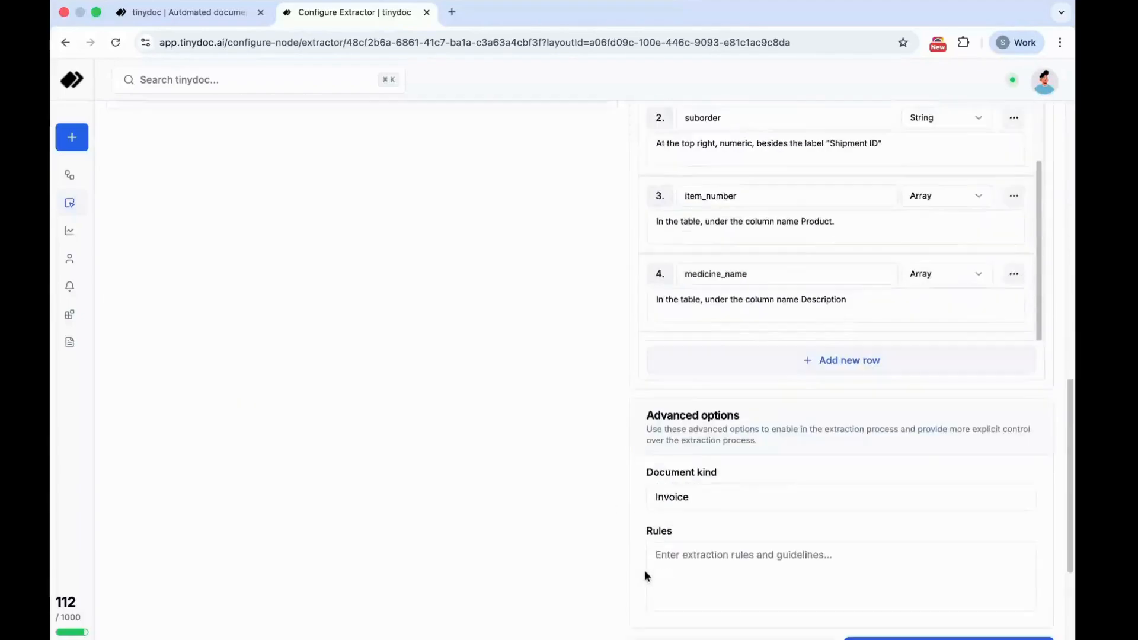
left_click(933, 479)
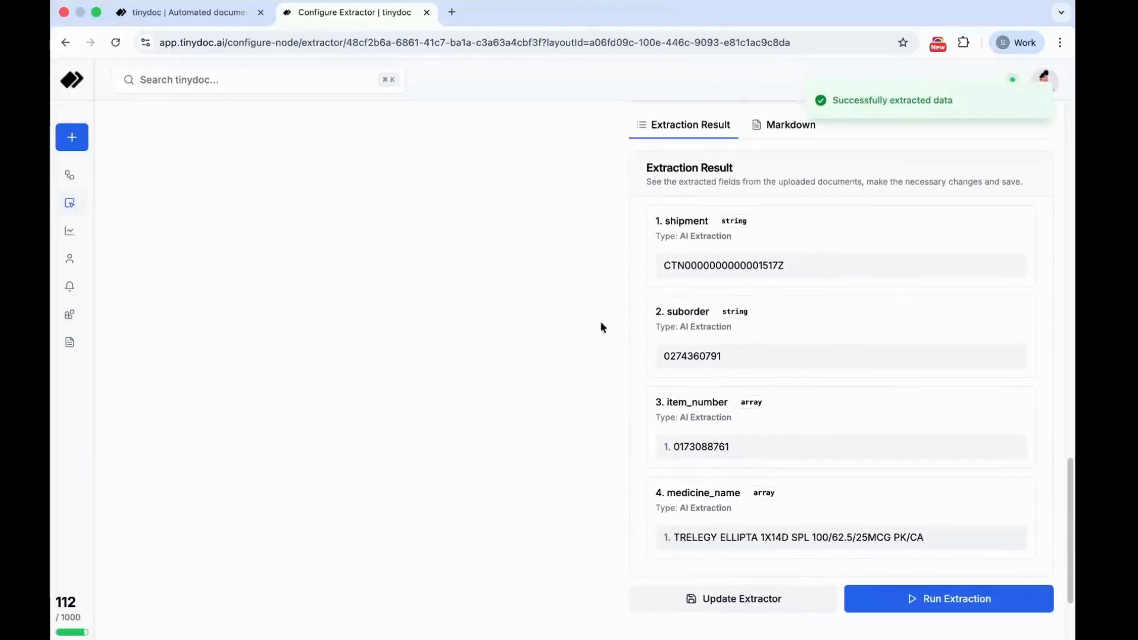
- Compare the extracted shipment, suborder, item_number and medicine_name values with the uploaded acknowledgement form
double_click(687, 221)
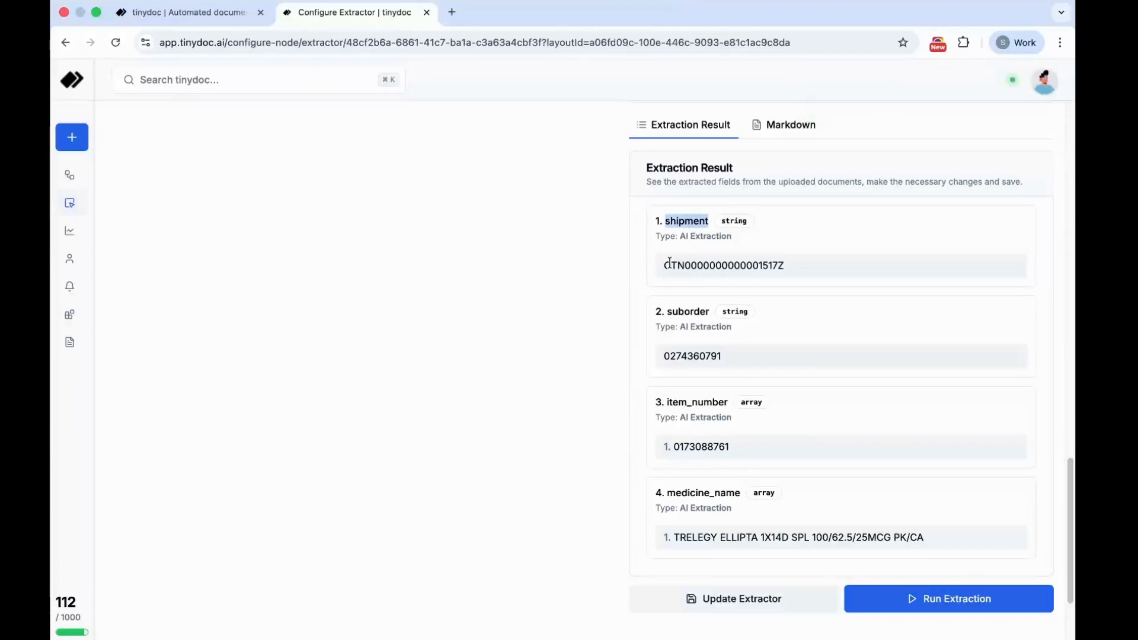
double_click(669, 265)
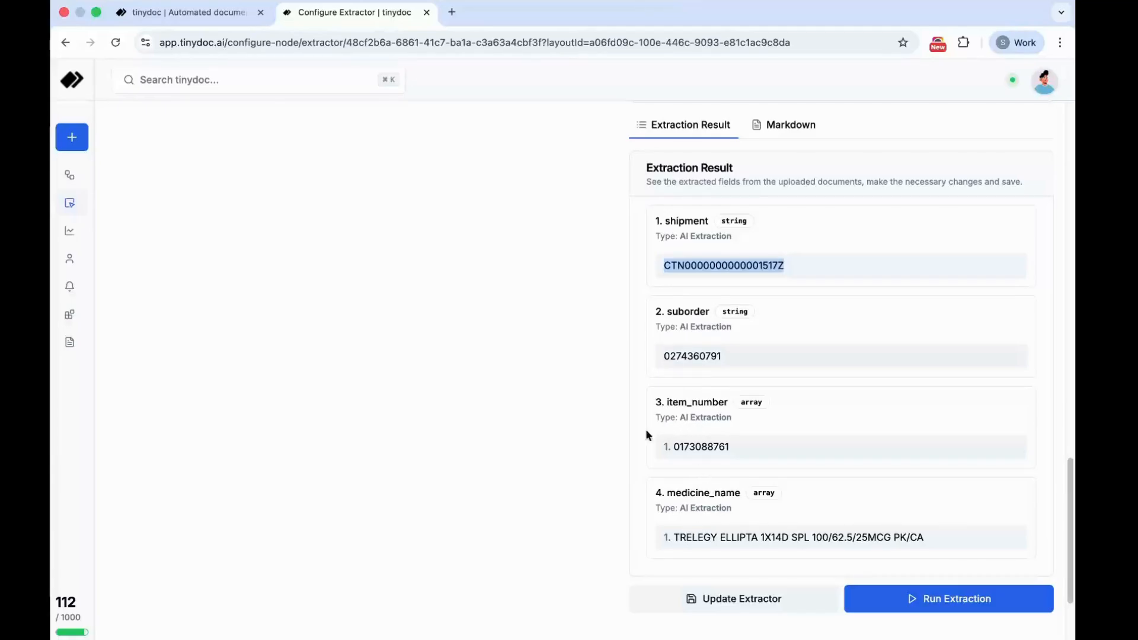
scroll(439, 476, "up", 10)
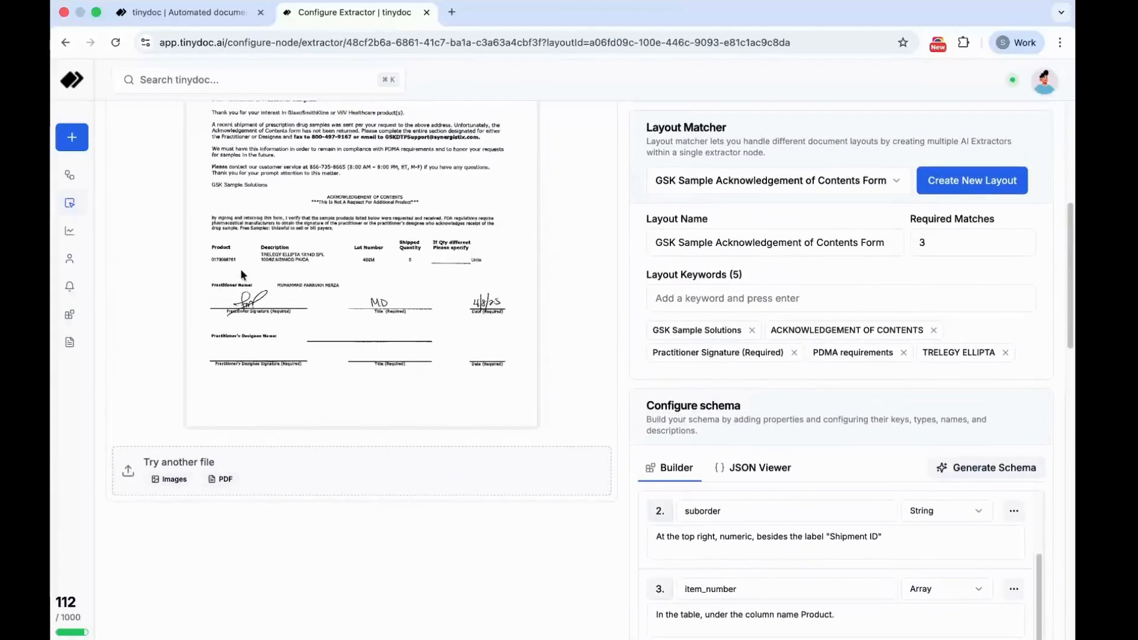
scroll(369, 372, "down", 10)
scroll(595, 575, "down", 5)
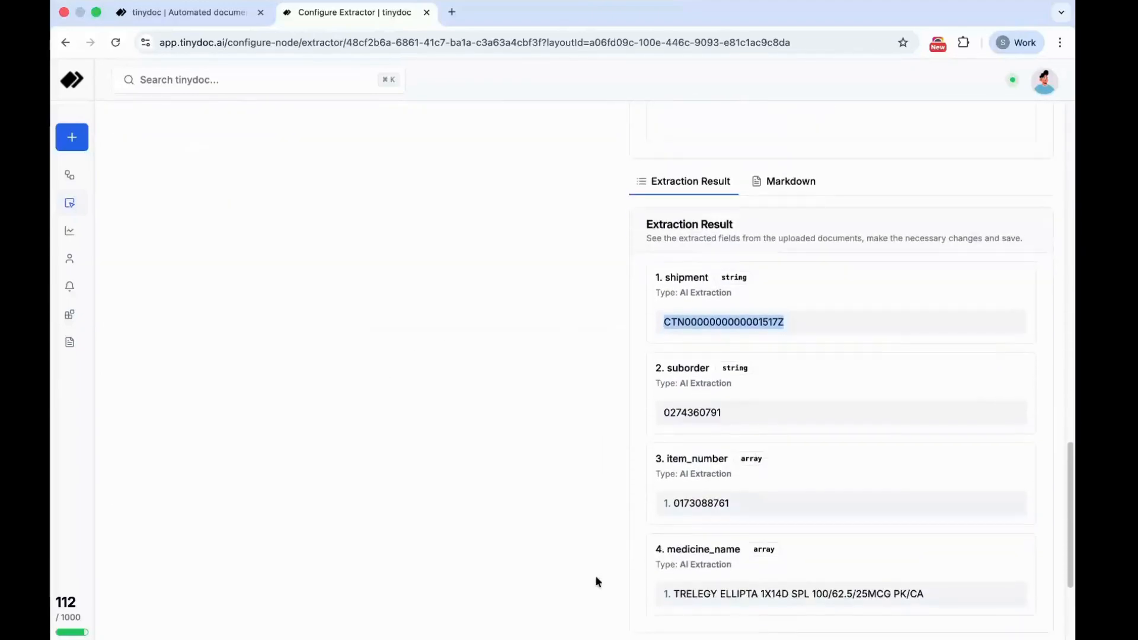
- Leave the extractor configuration and start a new flow from the Flows page
scroll(770, 450, "up", 12)
scroll(770, 449, "up", 15)
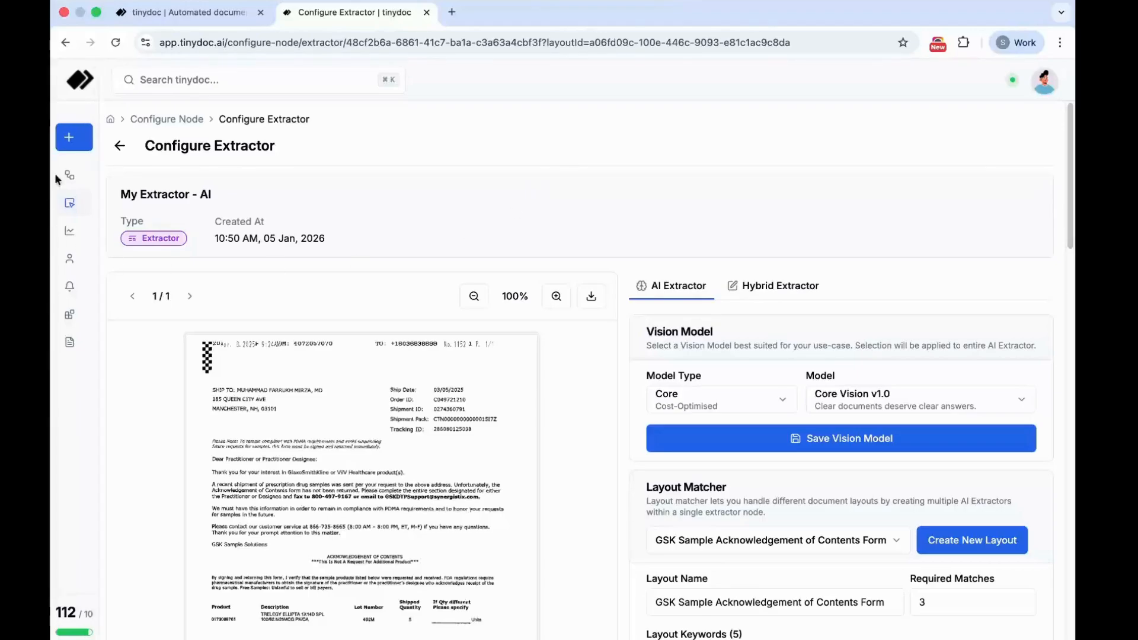
left_click(95, 175)
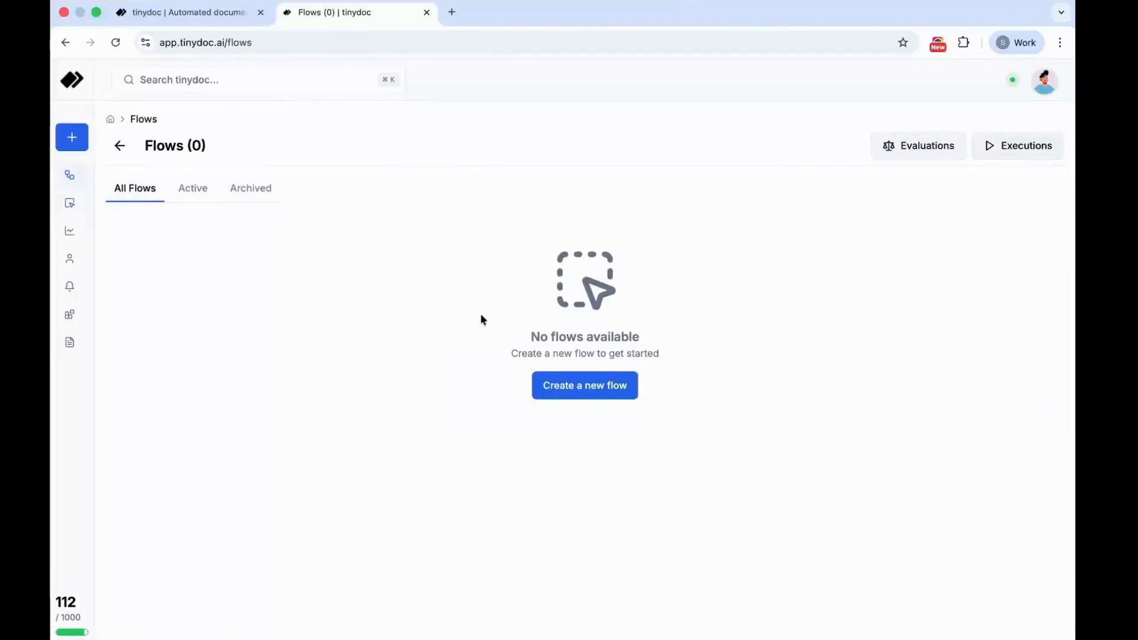
left_click(604, 389)
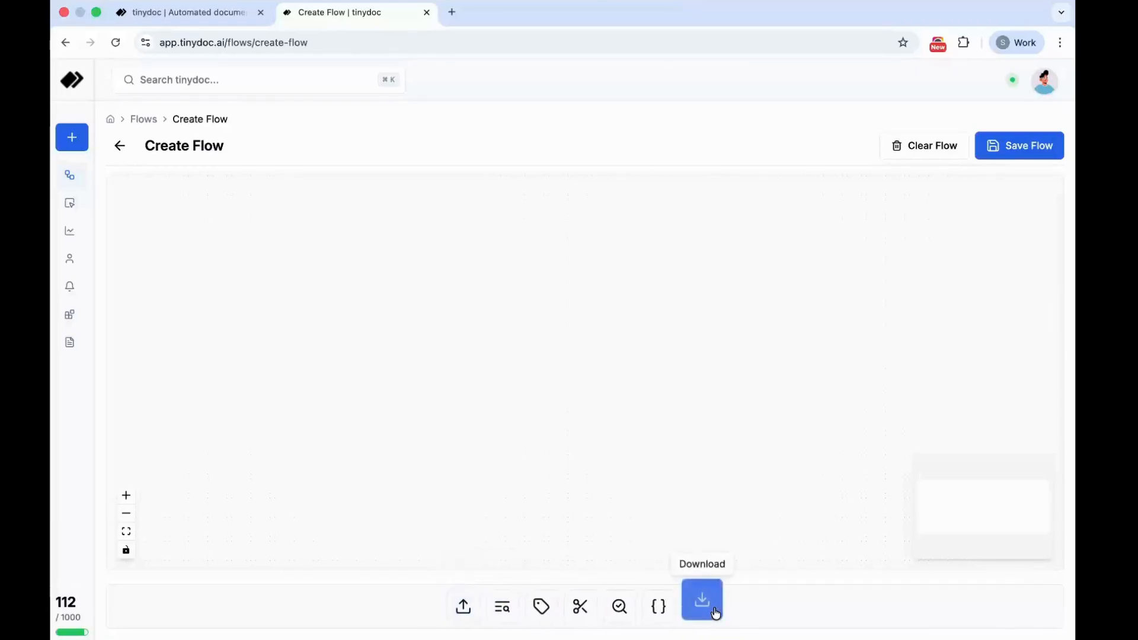
- Add an Upload node to the left part of the flow canvas and set its file type to PDF
left_click(472, 608)
left_click_drag(399, 272, 326, 284)
left_click(289, 308)
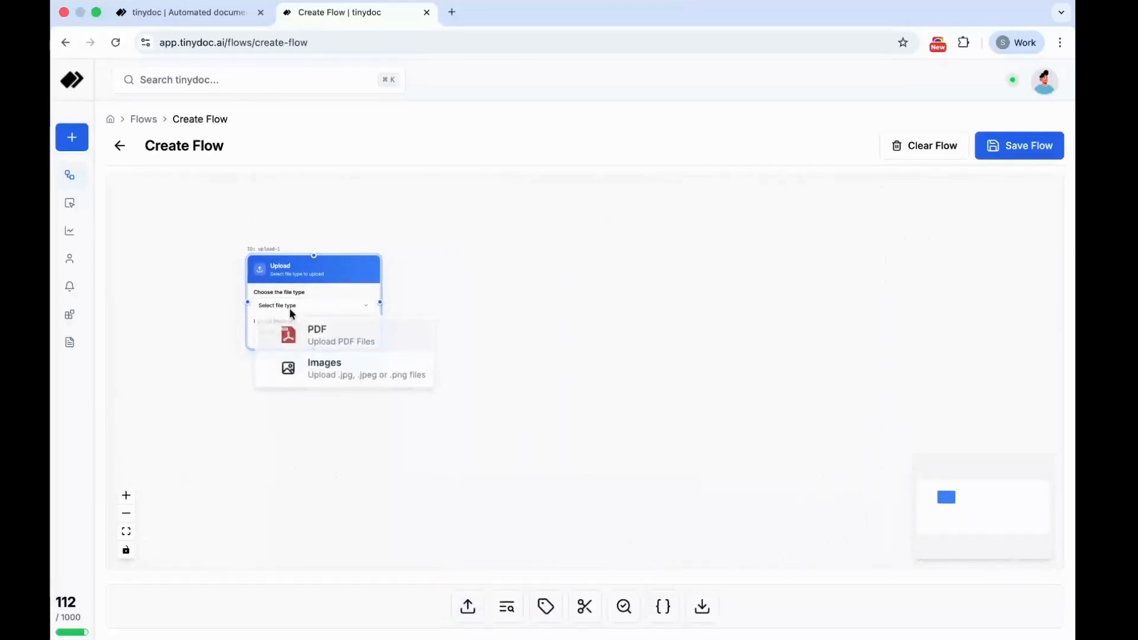
left_click(310, 341)
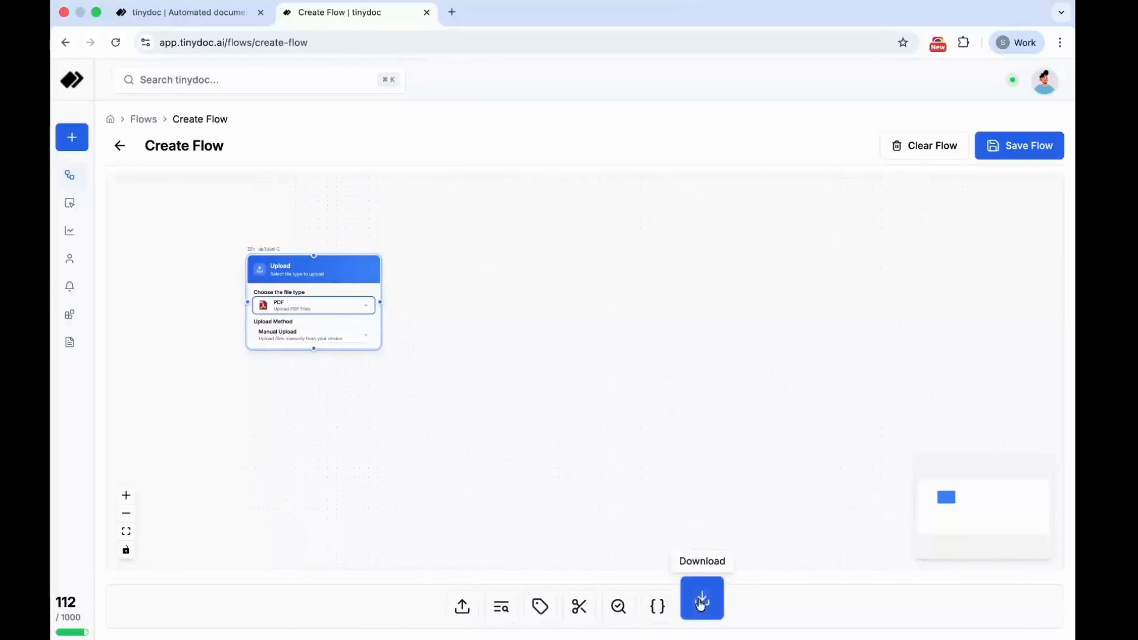
- Add a Download node well to the right of the Upload node and set its file type to Excel
left_click(702, 604)
left_click_drag(423, 275, 767, 290)
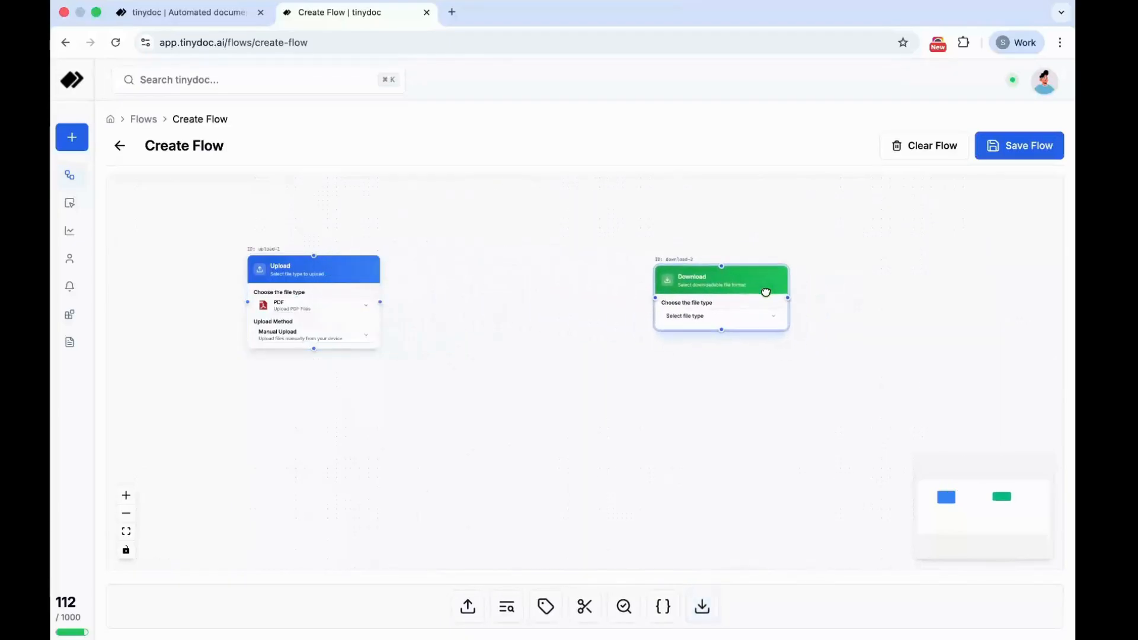
left_click(697, 317)
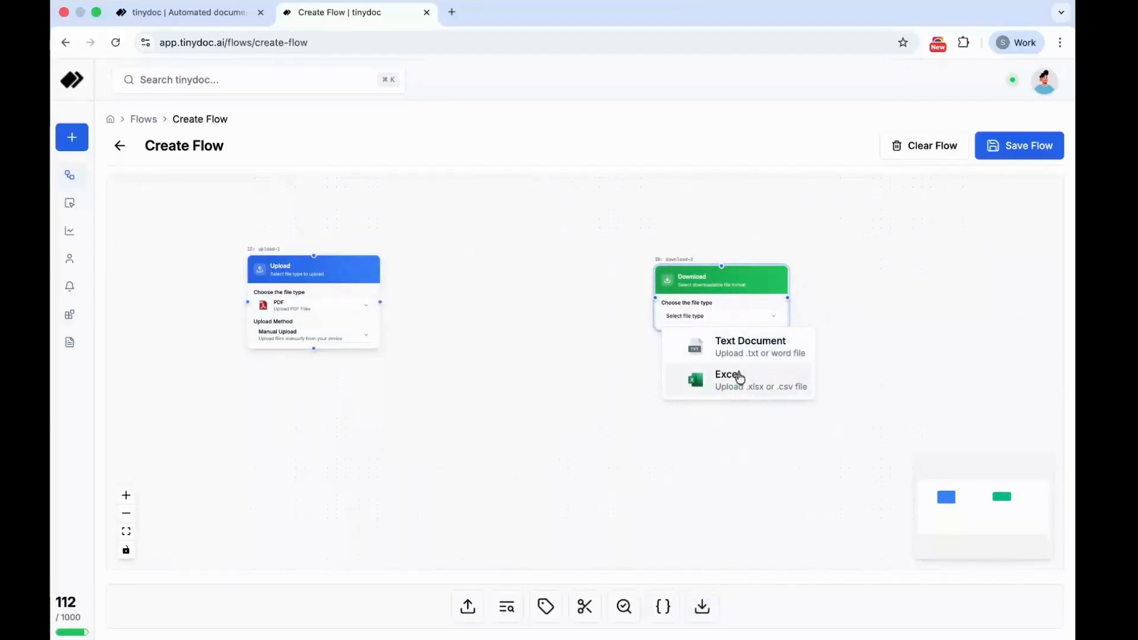
left_click(721, 288)
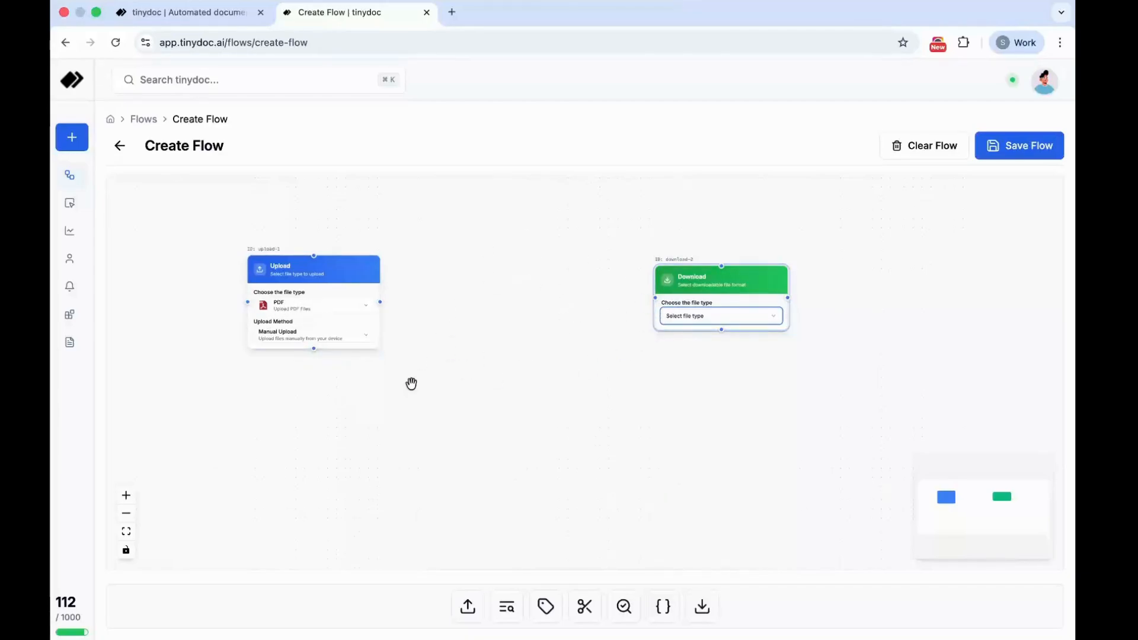
left_click(687, 320)
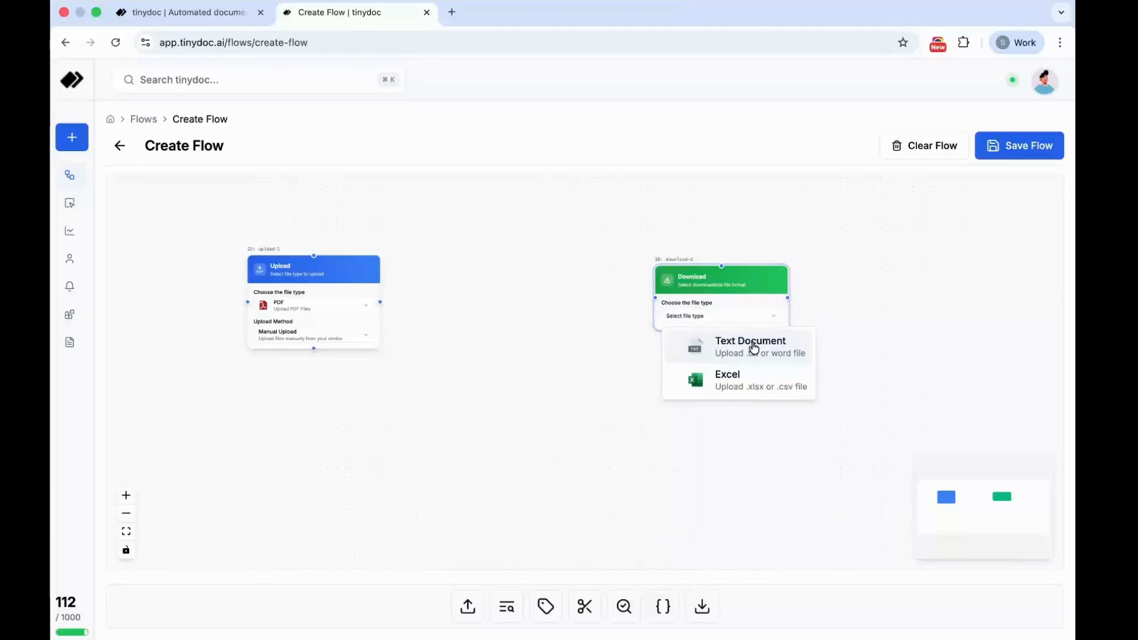
left_click(741, 389)
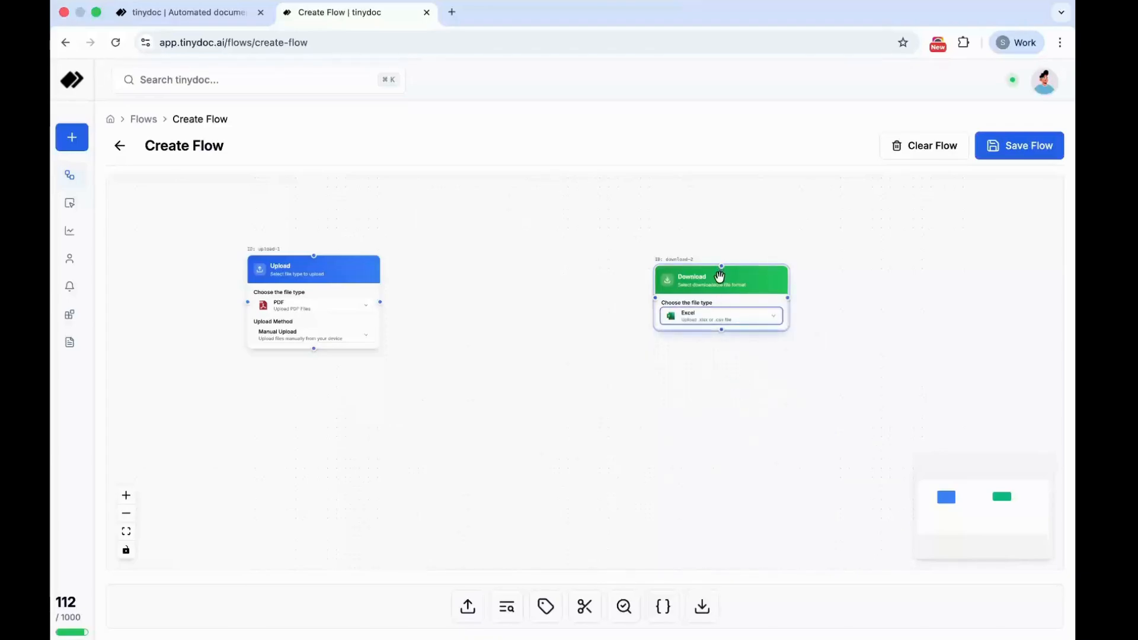
left_click_drag(719, 280, 765, 265)
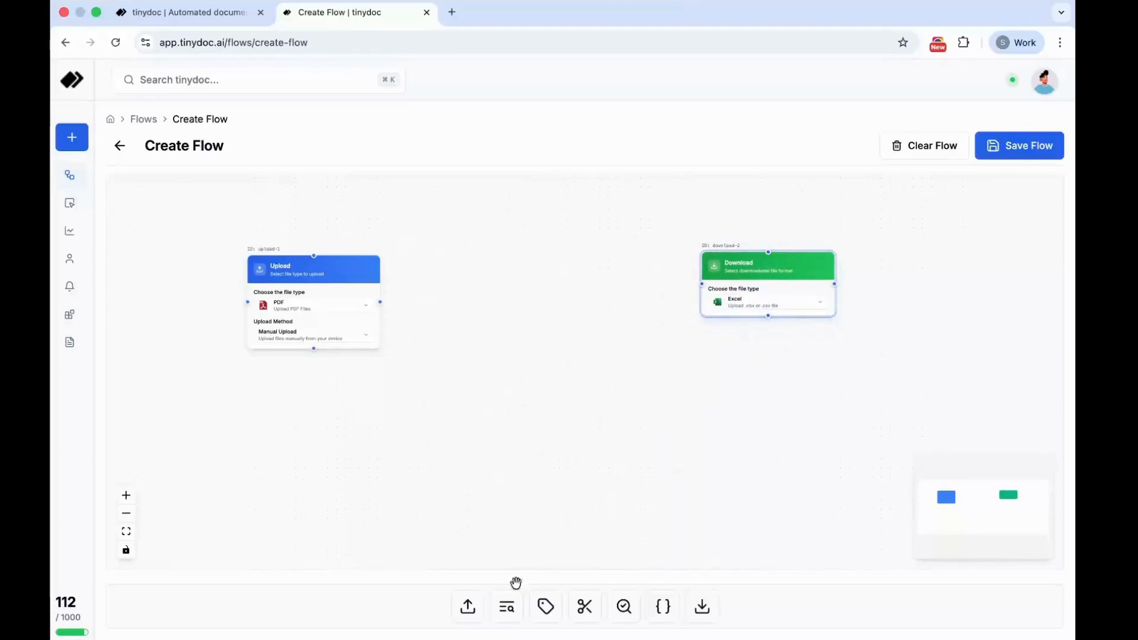
- Add an Extract node between the Upload and Download nodes and set its extractor to My Extractor - AI
left_click(512, 605)
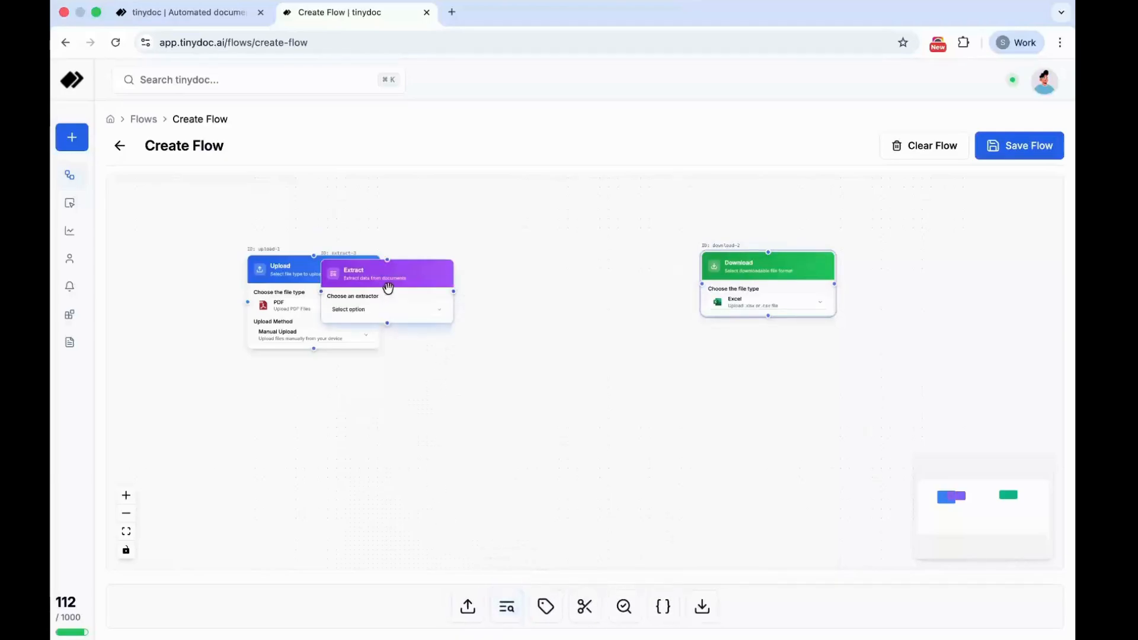
left_click_drag(389, 285, 549, 285)
left_click(517, 305)
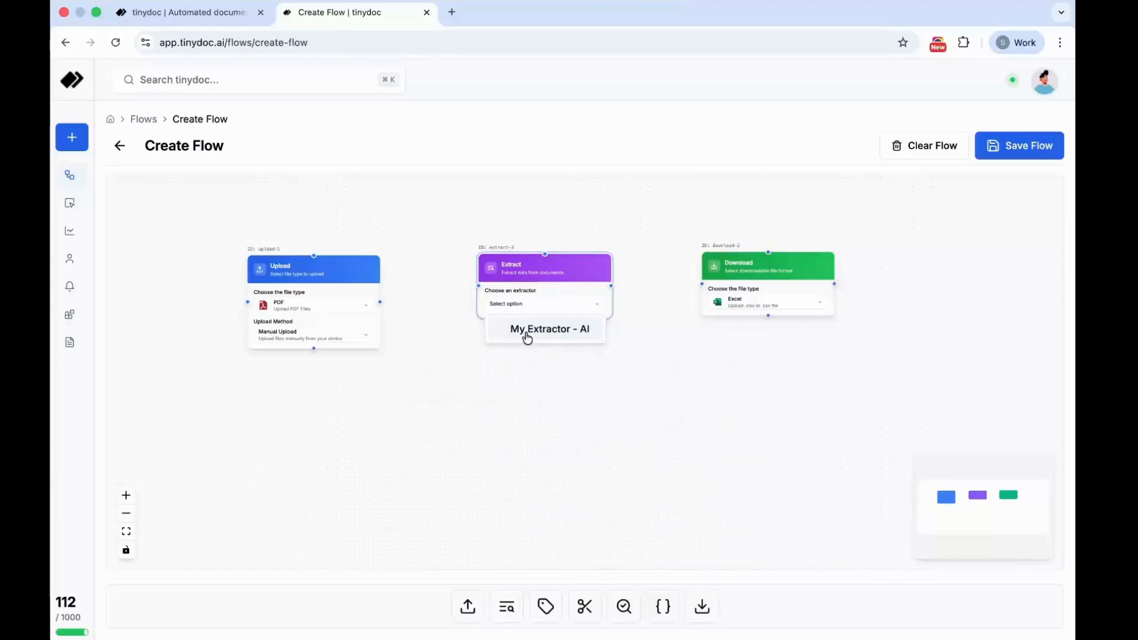
left_click(569, 338)
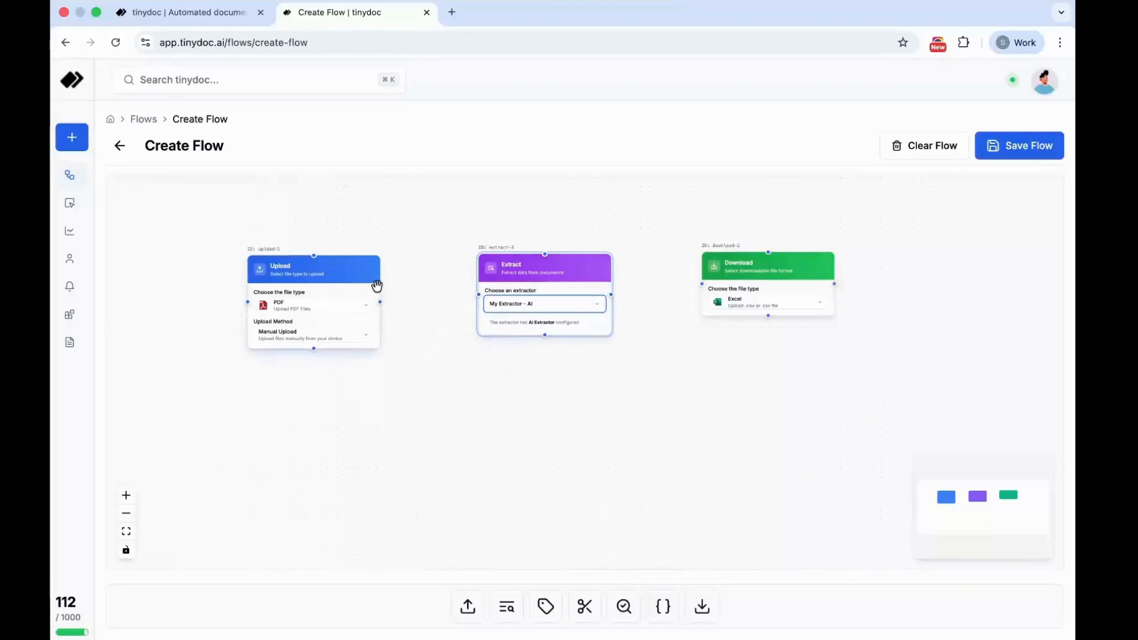
- Connect the Upload node to Extract and Extract to Download, and deploy the flow with the title AI Extractor Flow
left_click_drag(380, 301, 478, 295)
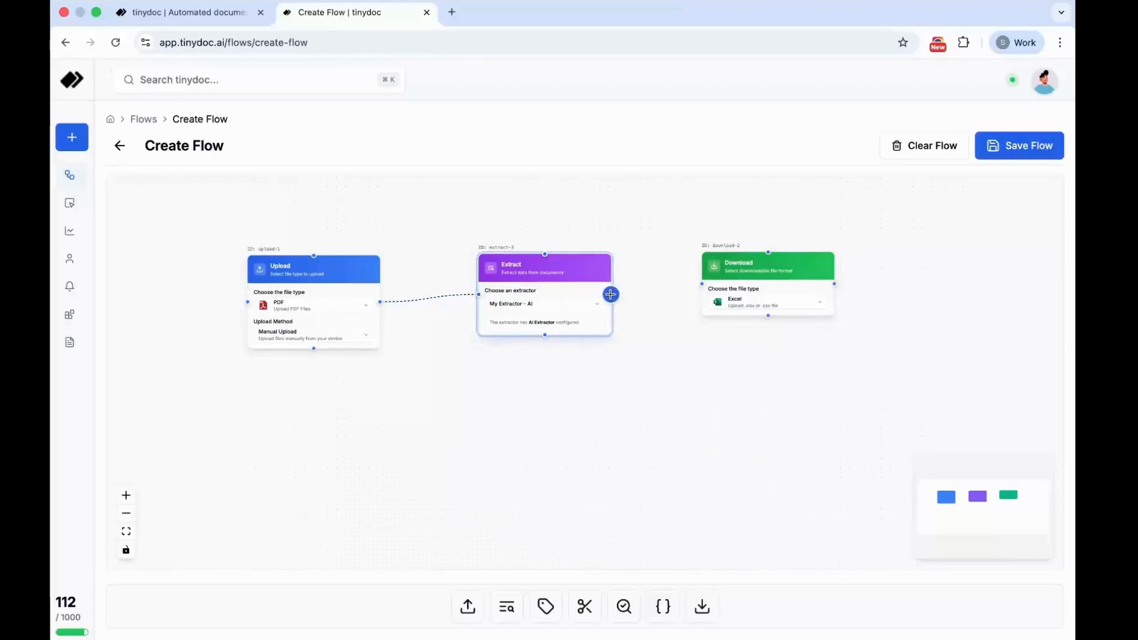
left_click_drag(611, 294, 701, 284)
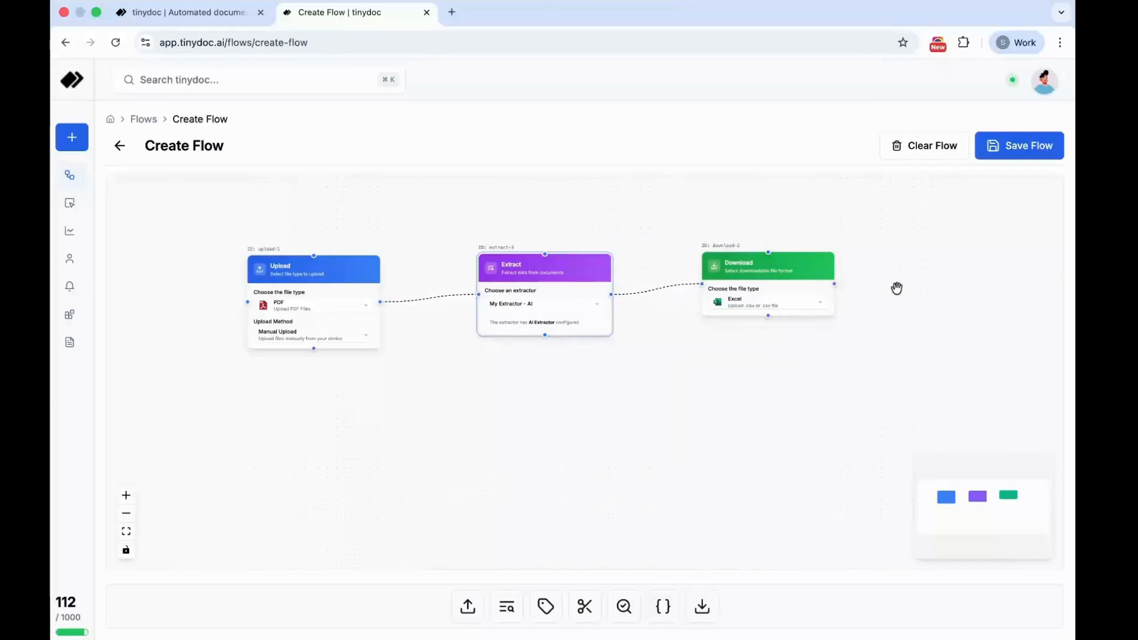
left_click(1010, 149)
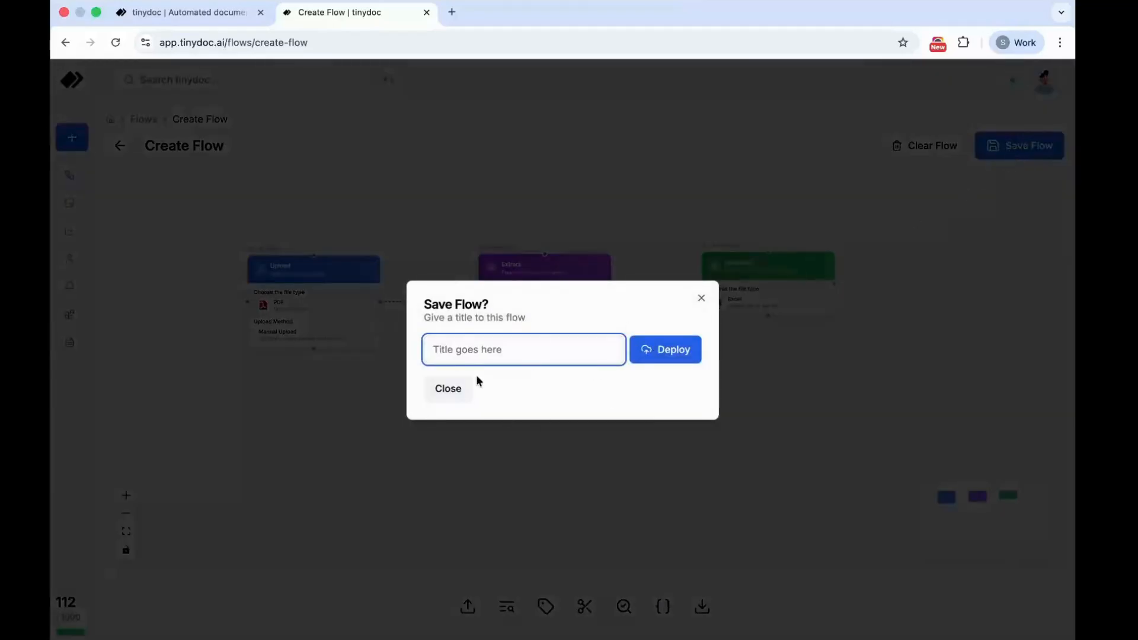
type("AI Extractor Flow")
left_click(665, 349)
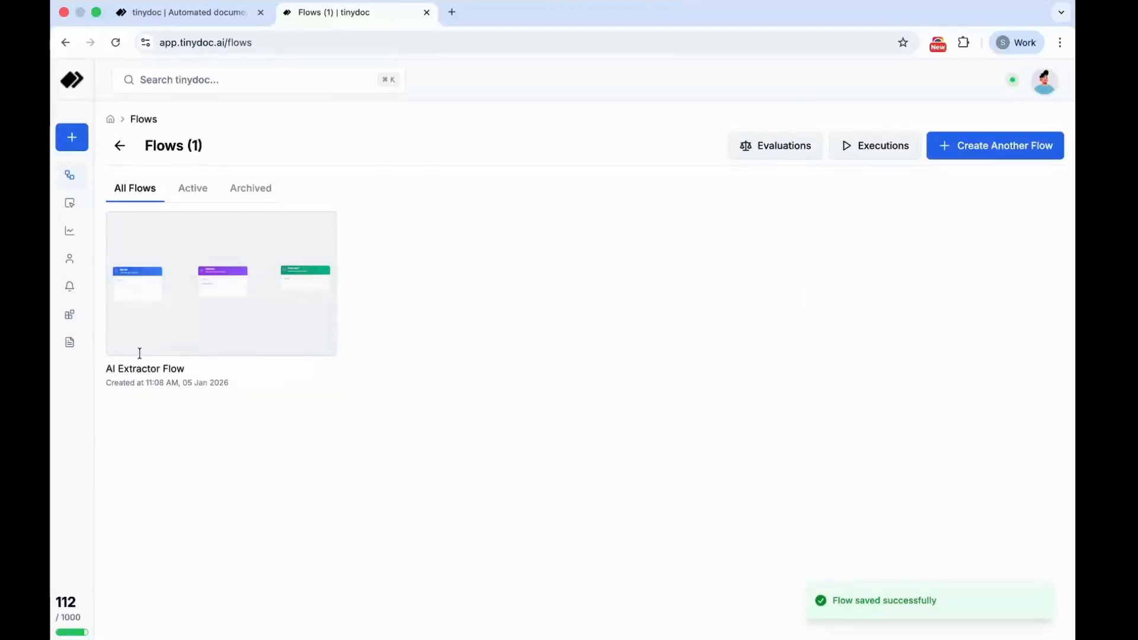
- Open the saved AI Extractor Flow in the flow editor, review its connected nodes and return to the Flows page
mouse_move(229, 320)
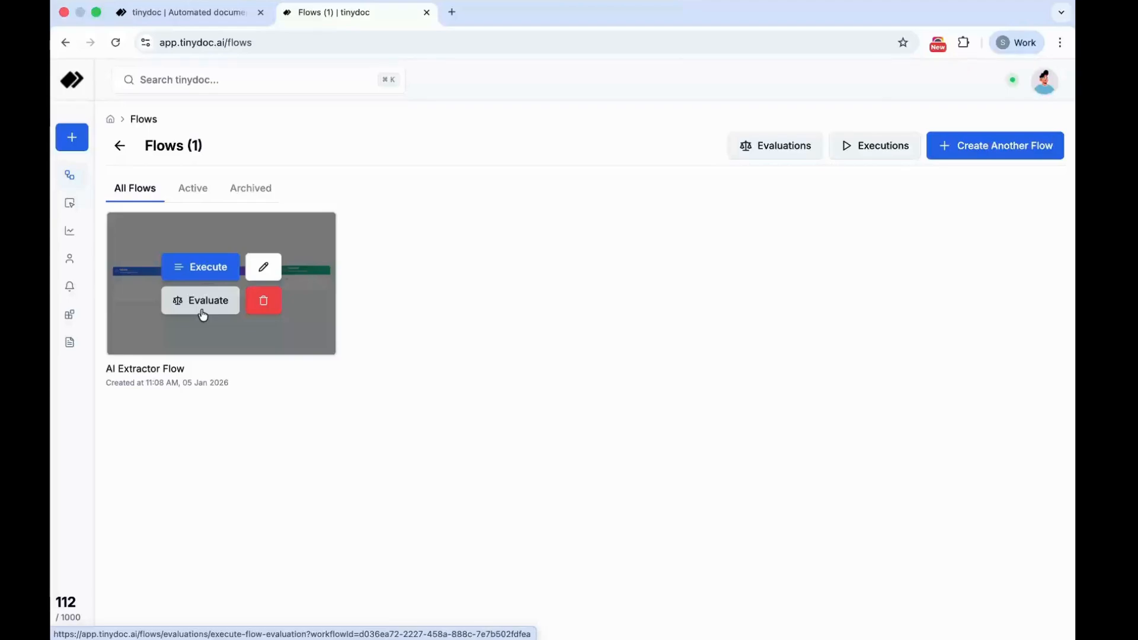
left_click(269, 267)
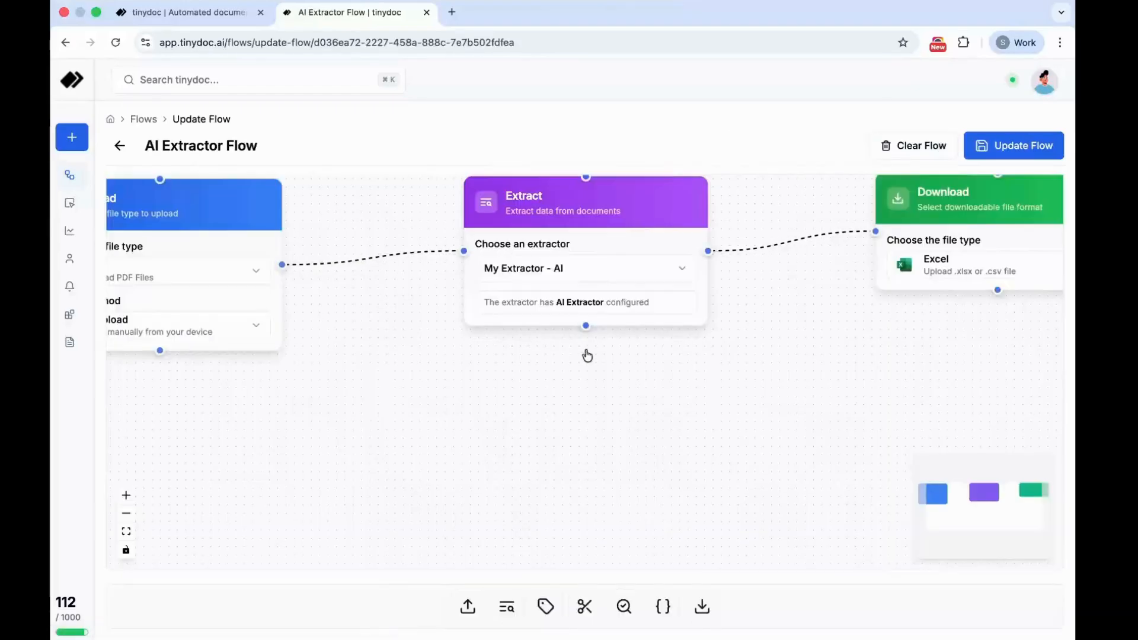
scroll(518, 367, "up", 3)
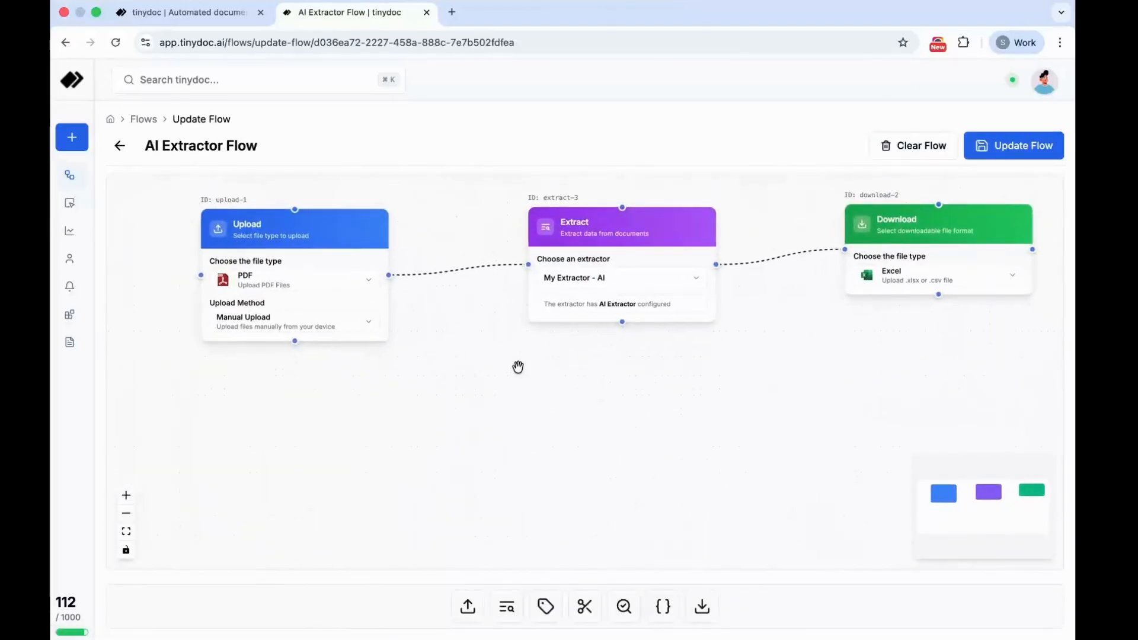
left_click(140, 119)
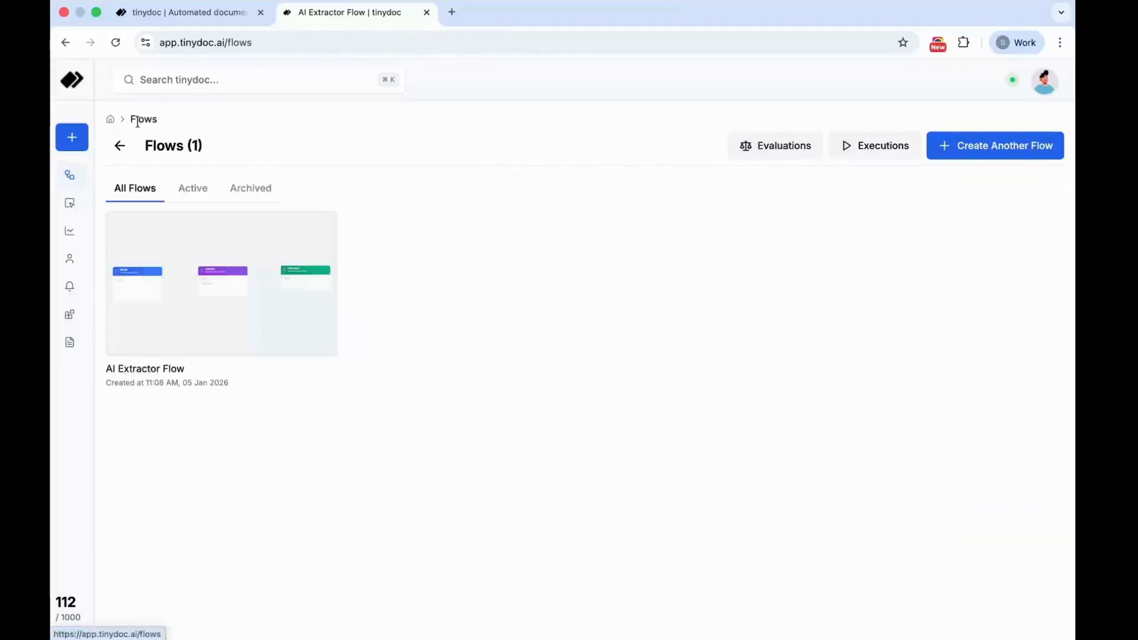
- Execute the AI Extractor Flow on the first five PDFs in the Scanned PDF Files folder
mouse_move(261, 301)
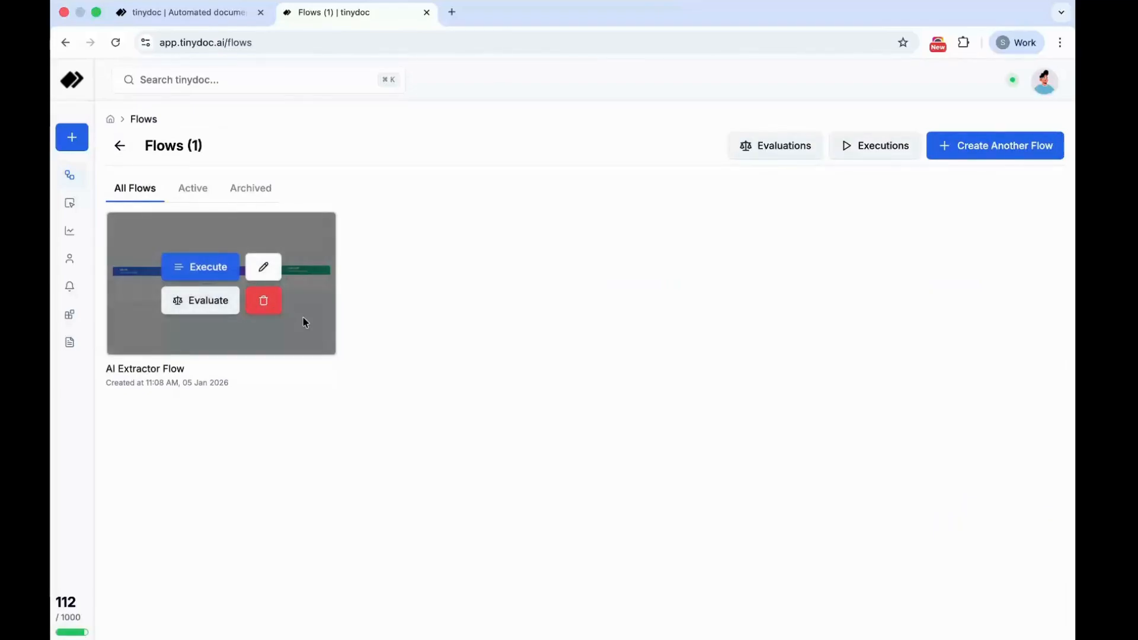
left_click(209, 276)
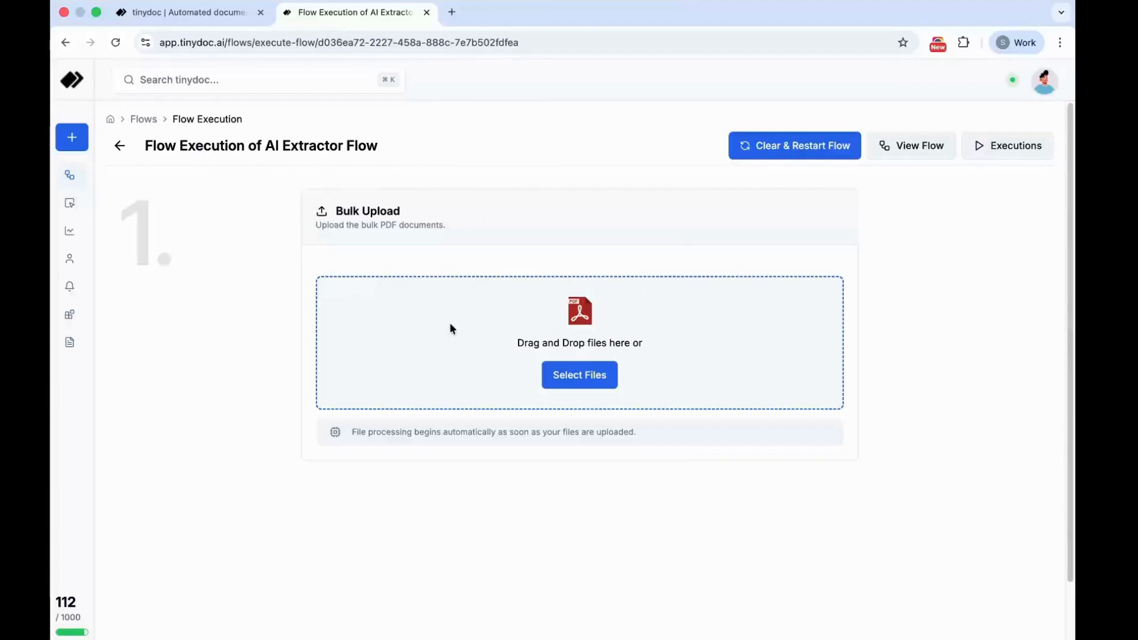
left_click(567, 385)
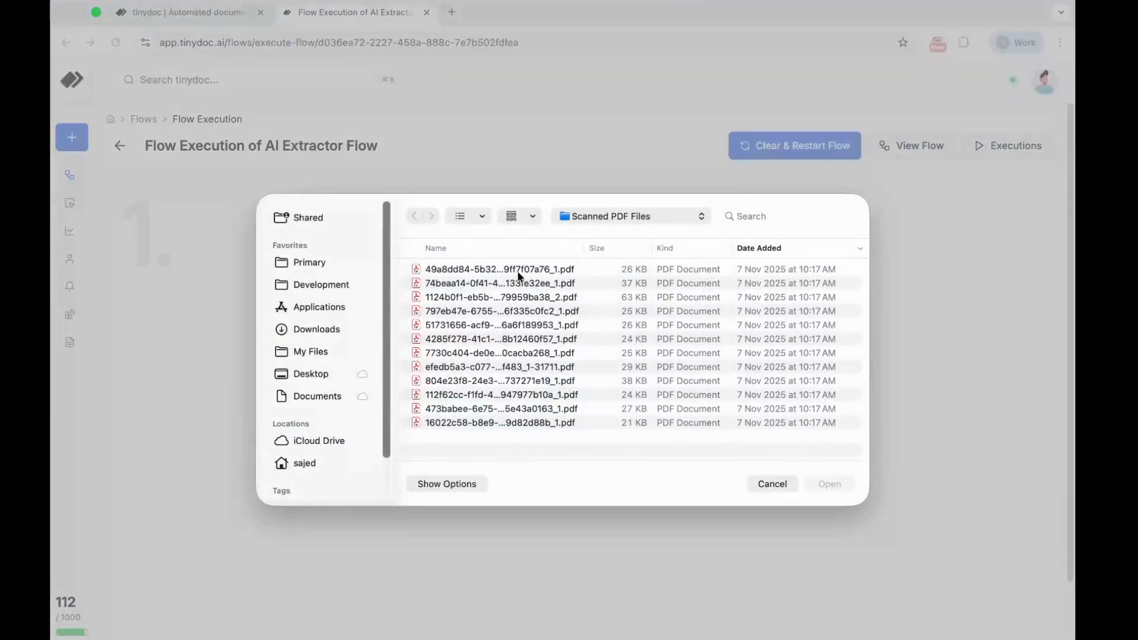
left_click_drag(519, 274, 522, 330)
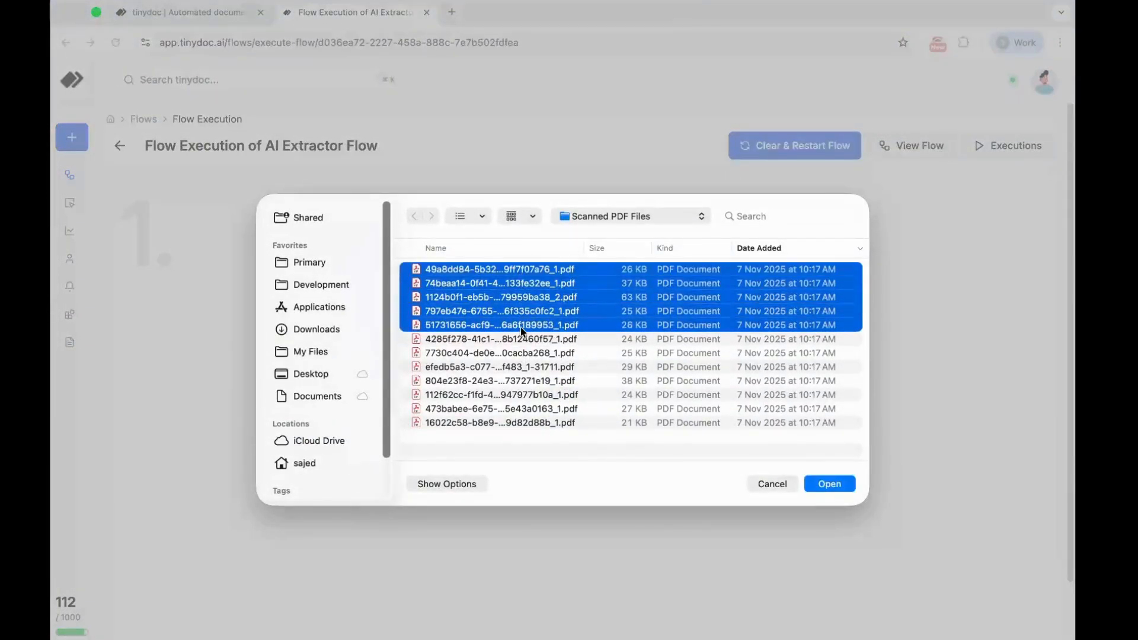
key("Return")
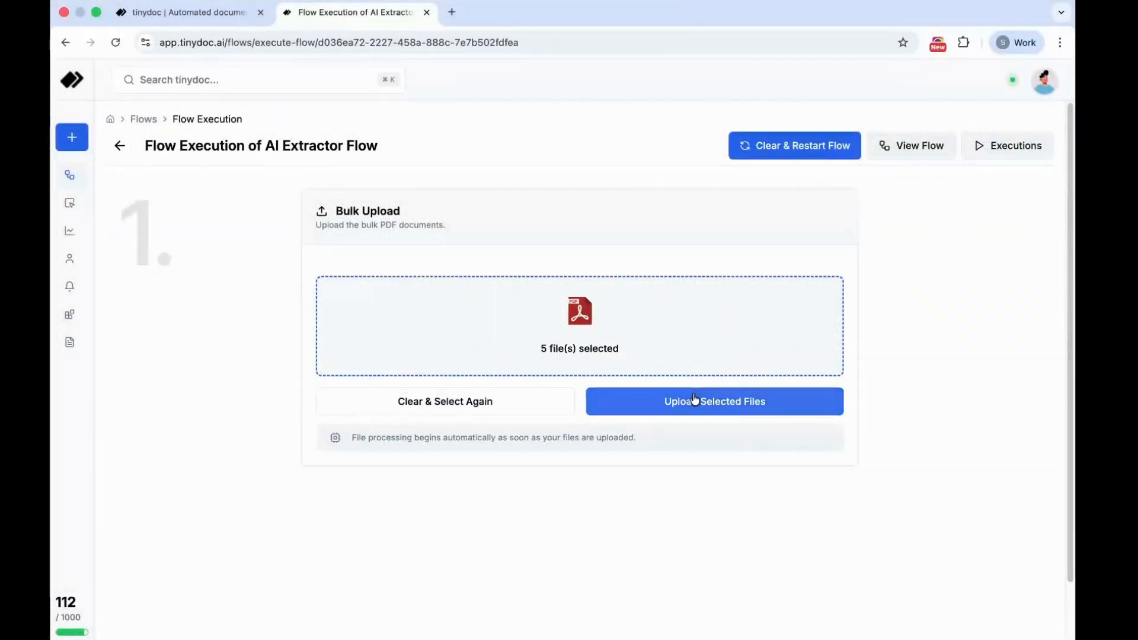
left_click(622, 402)
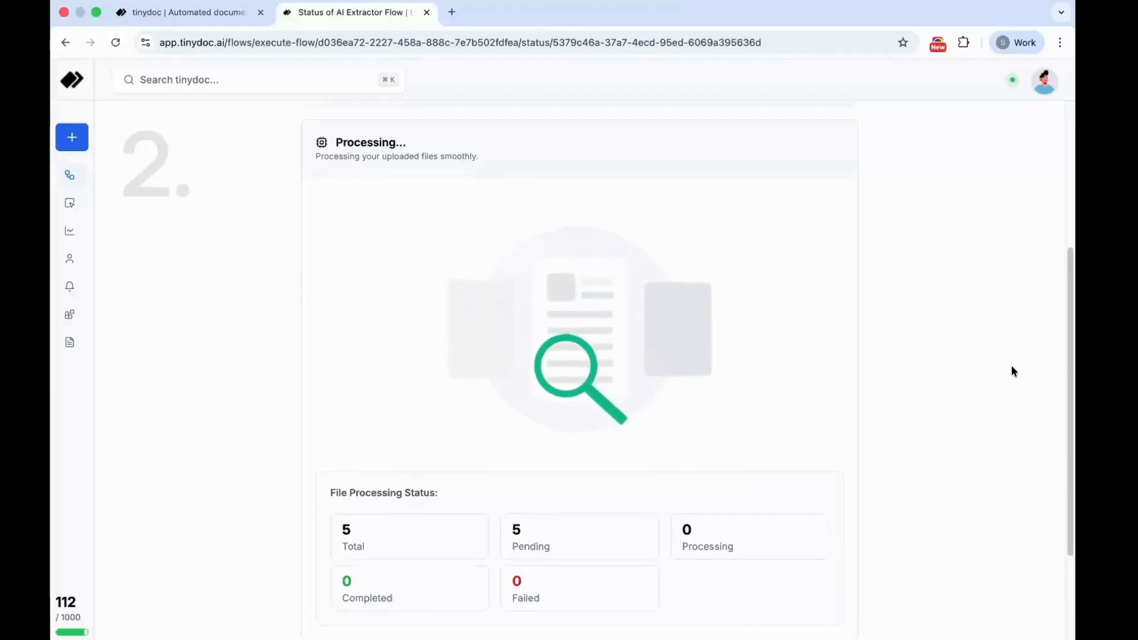
- Check the file processing progress, view the list of flow executions and reopen the AI Extractor Flow execution's status
scroll(618, 490, "up", 5)
scroll(635, 459, "down", 3)
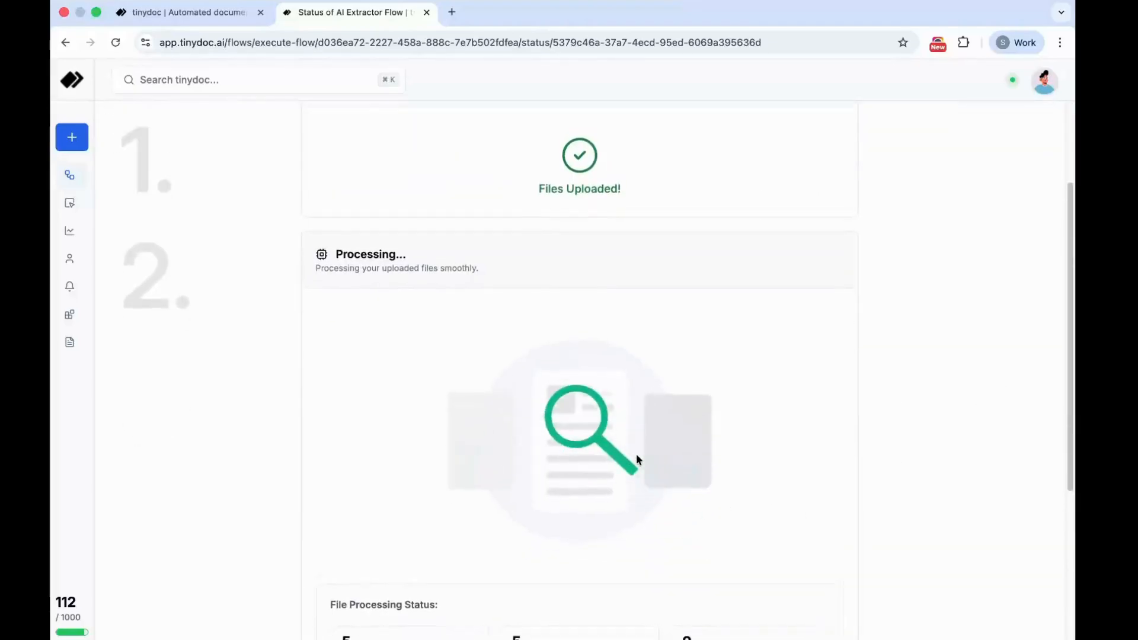
scroll(636, 453, "up", 3)
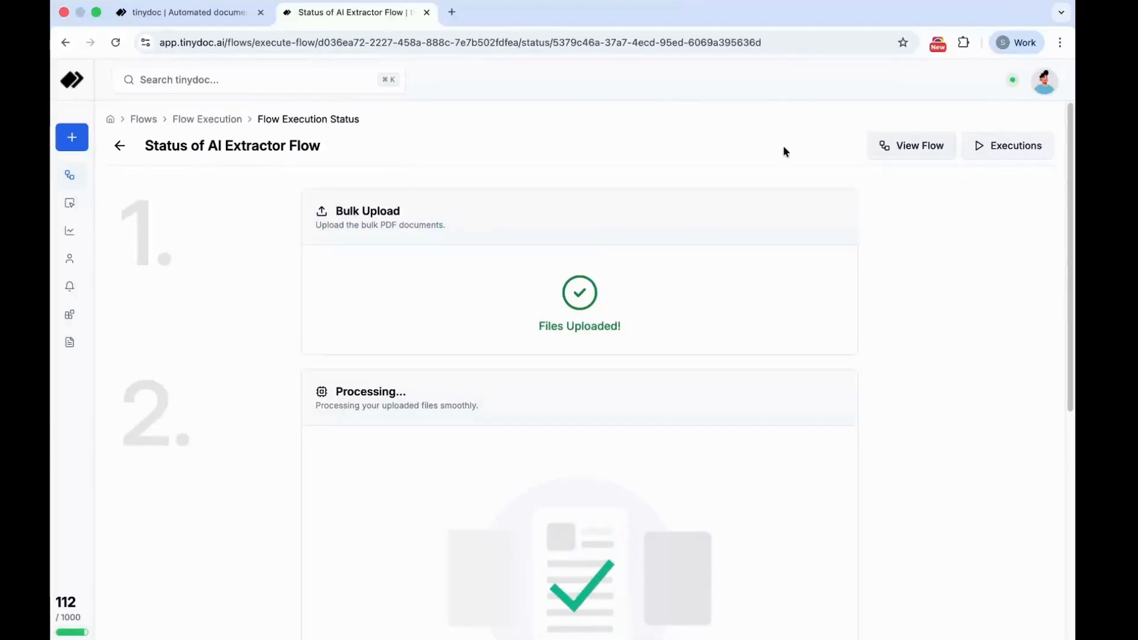
left_click(1022, 146)
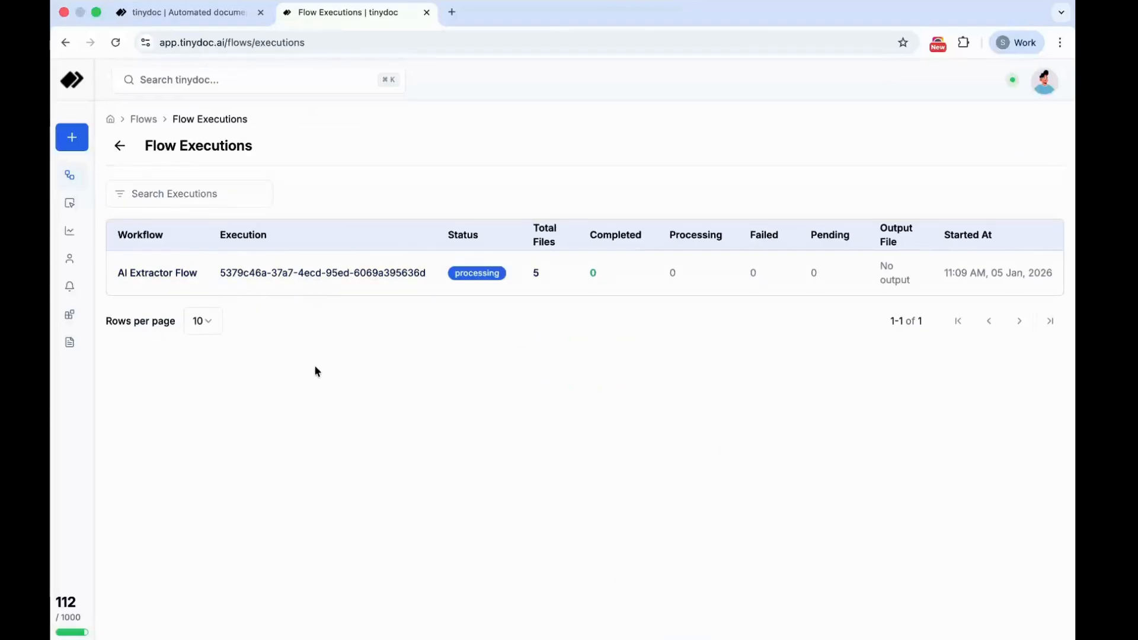
left_click(351, 282)
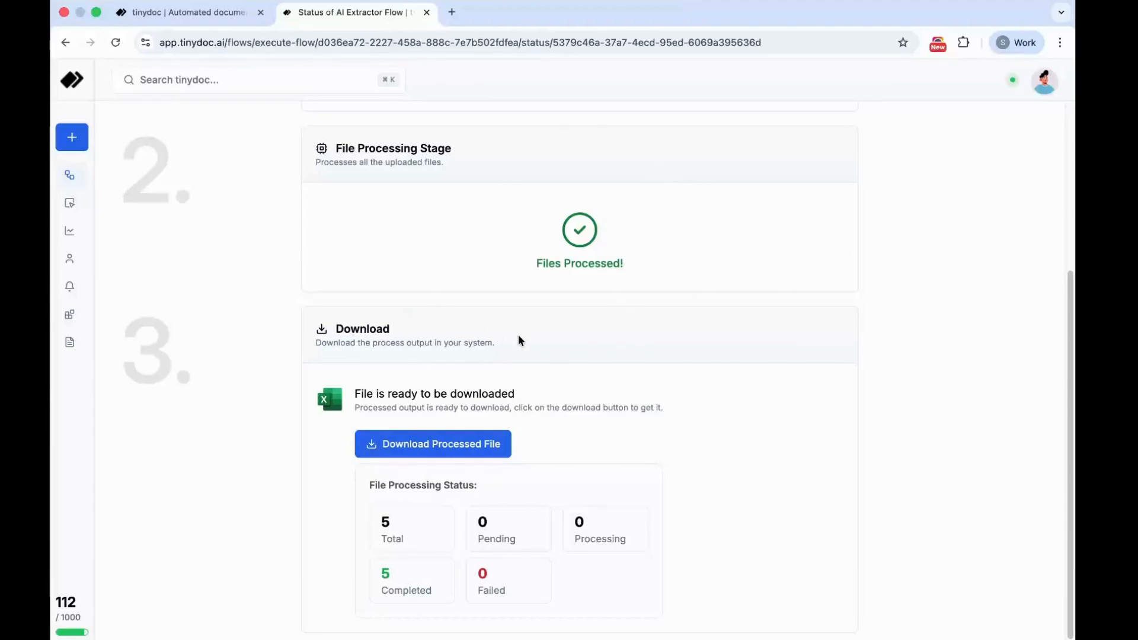
- Download the processed Excel output and open the downloaded workbook in Excel
left_click(432, 443)
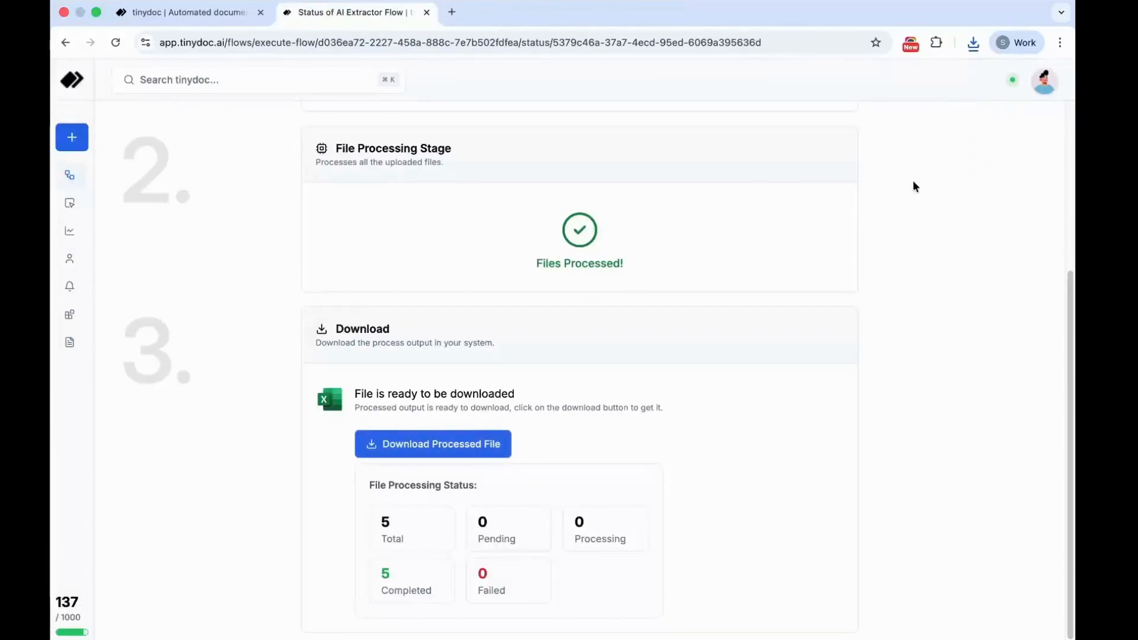
left_click(976, 45)
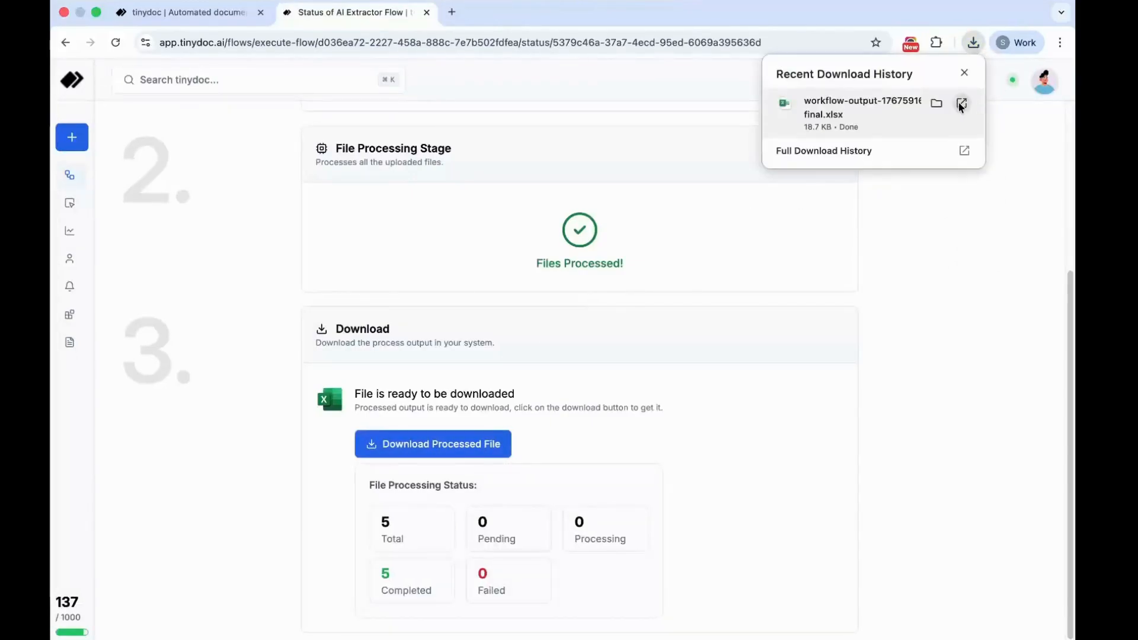
left_click(961, 104)
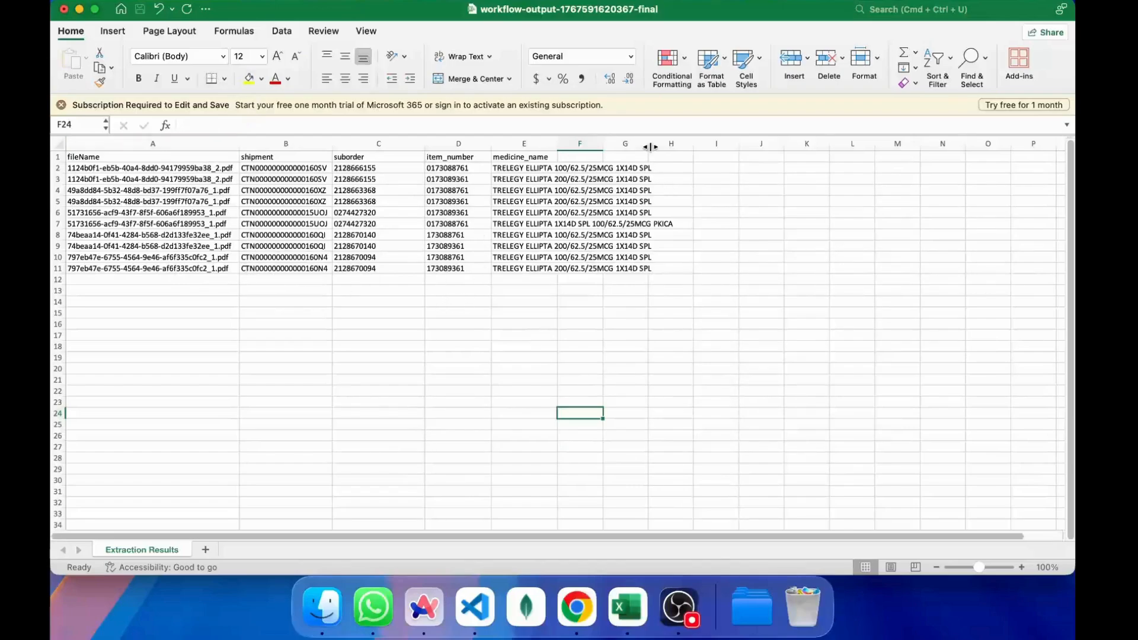
- Autofit the width of the medicine_name column to its contents
double_click(604, 144)
double_click(603, 144)
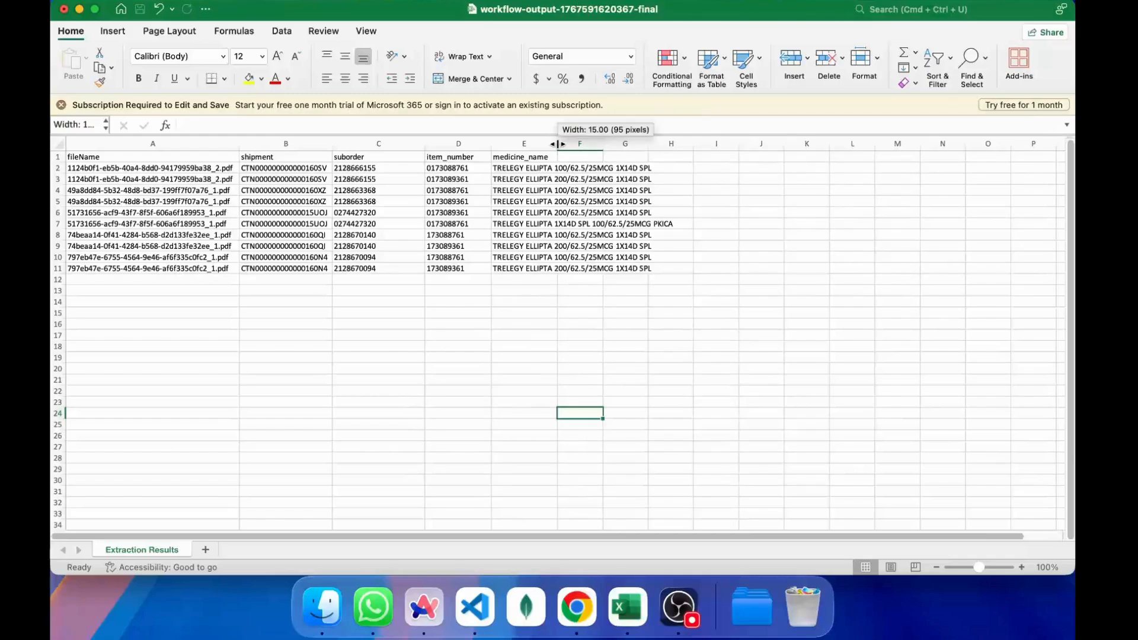
double_click(558, 144)
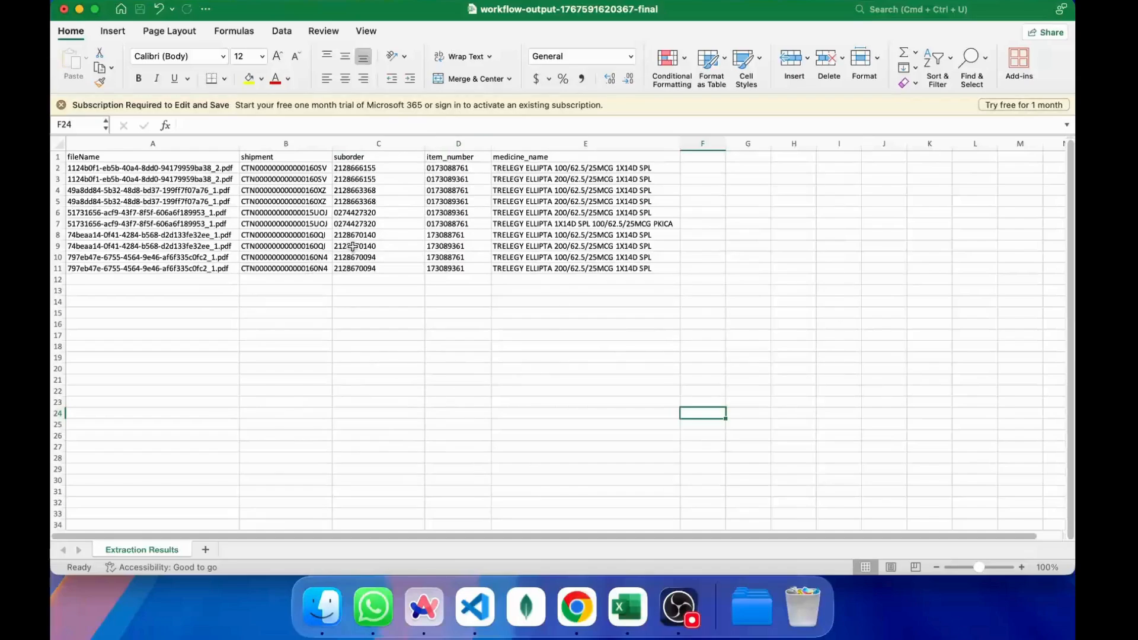
- Switch back to tinydoc in the browser and go to the Configure Node page
key("ctrl+Right")
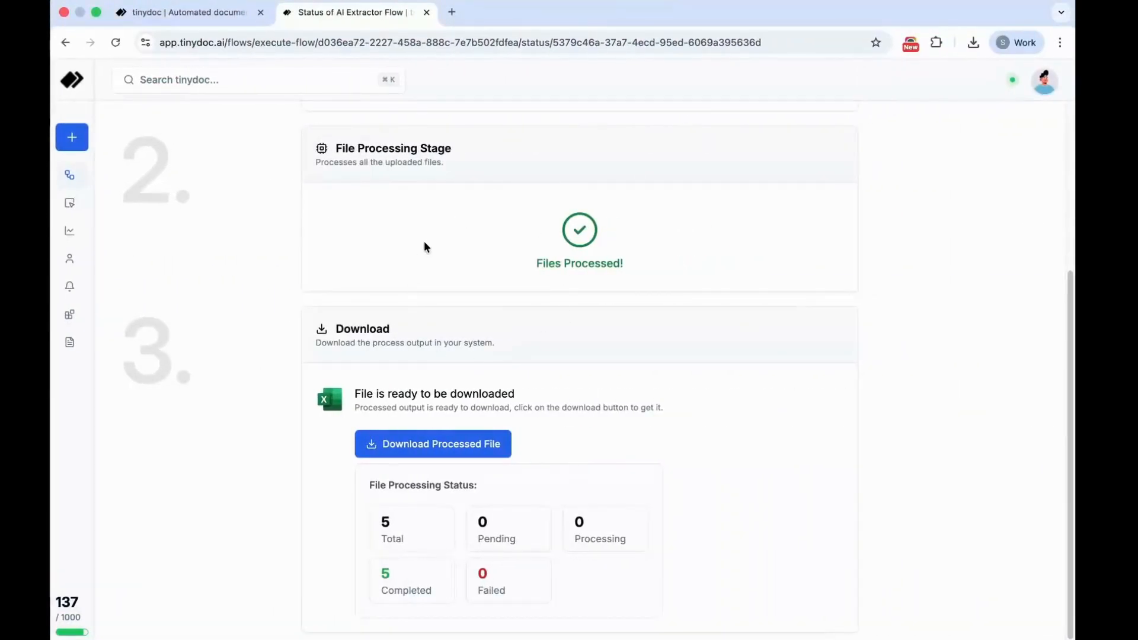
scroll(424, 242, "up", 5)
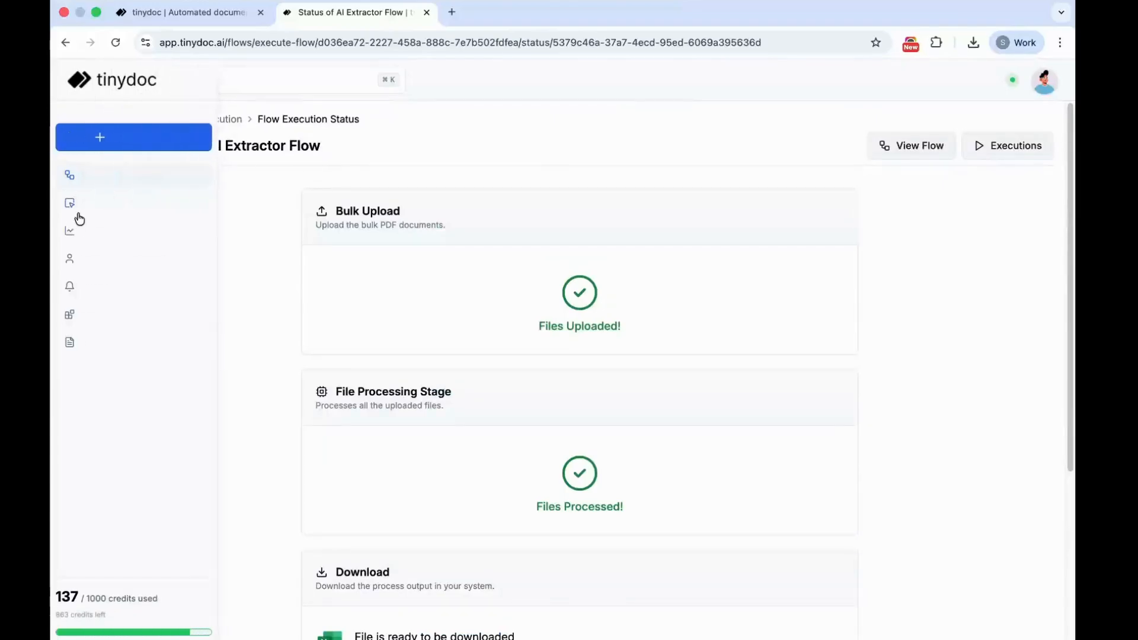
left_click(109, 206)
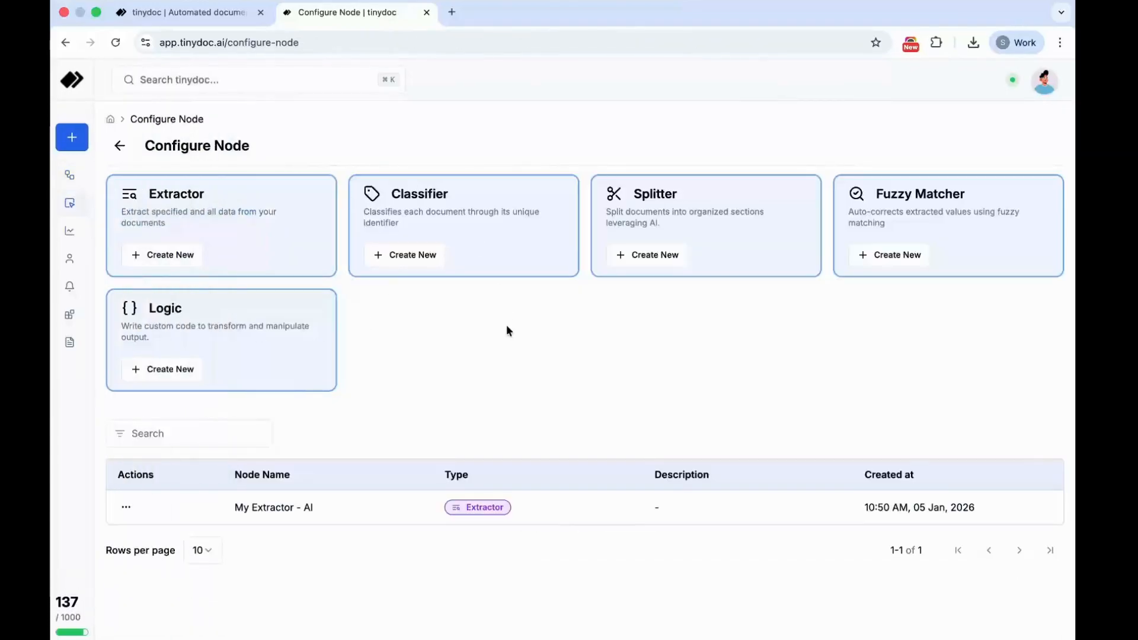